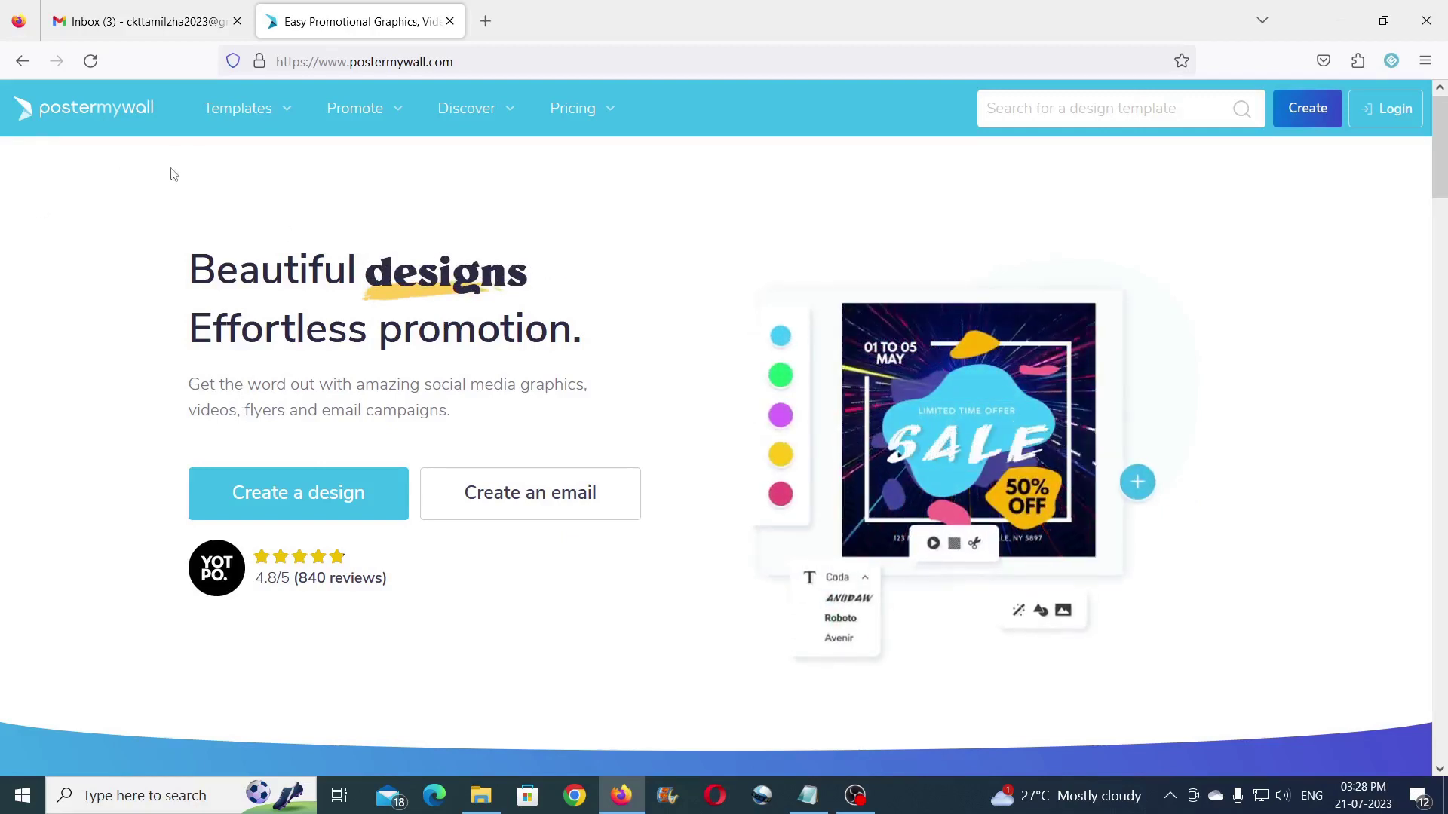
Step: Log in to PosterMyWall with the existing Google account and dismiss the new-logo announcement and Premium trial offer
left_click(1392, 113)
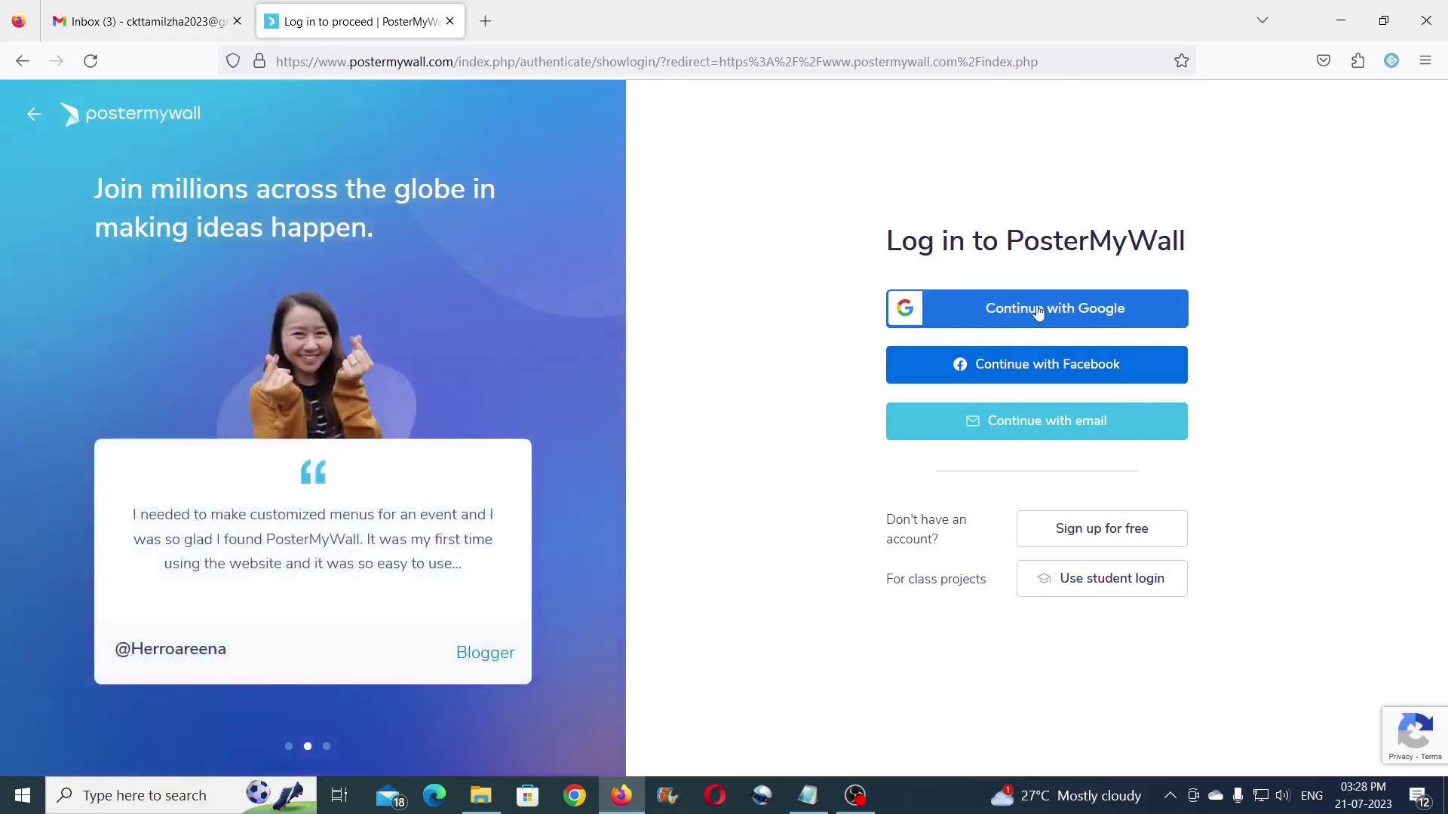
left_click(1109, 311)
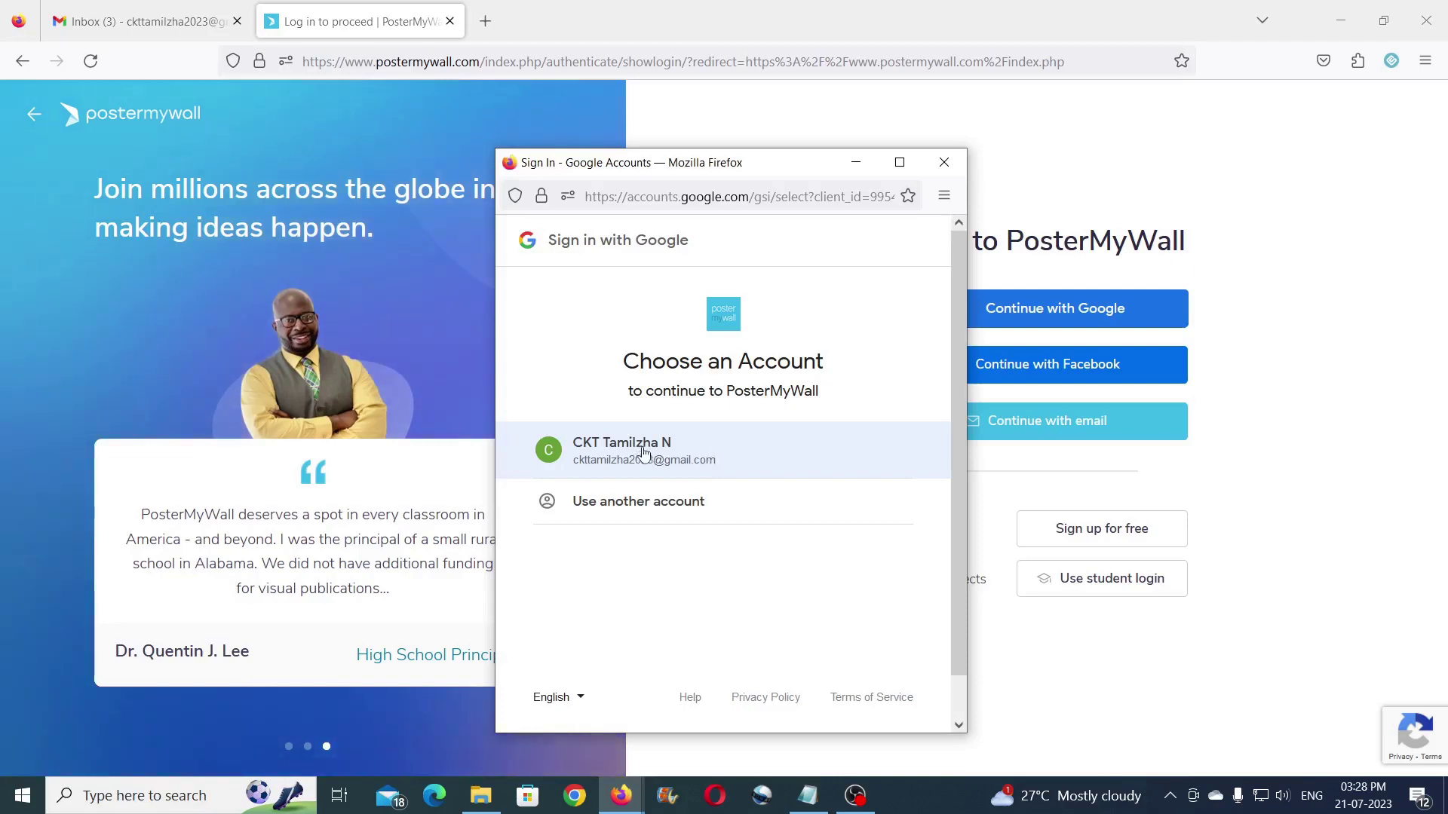
left_click(619, 457)
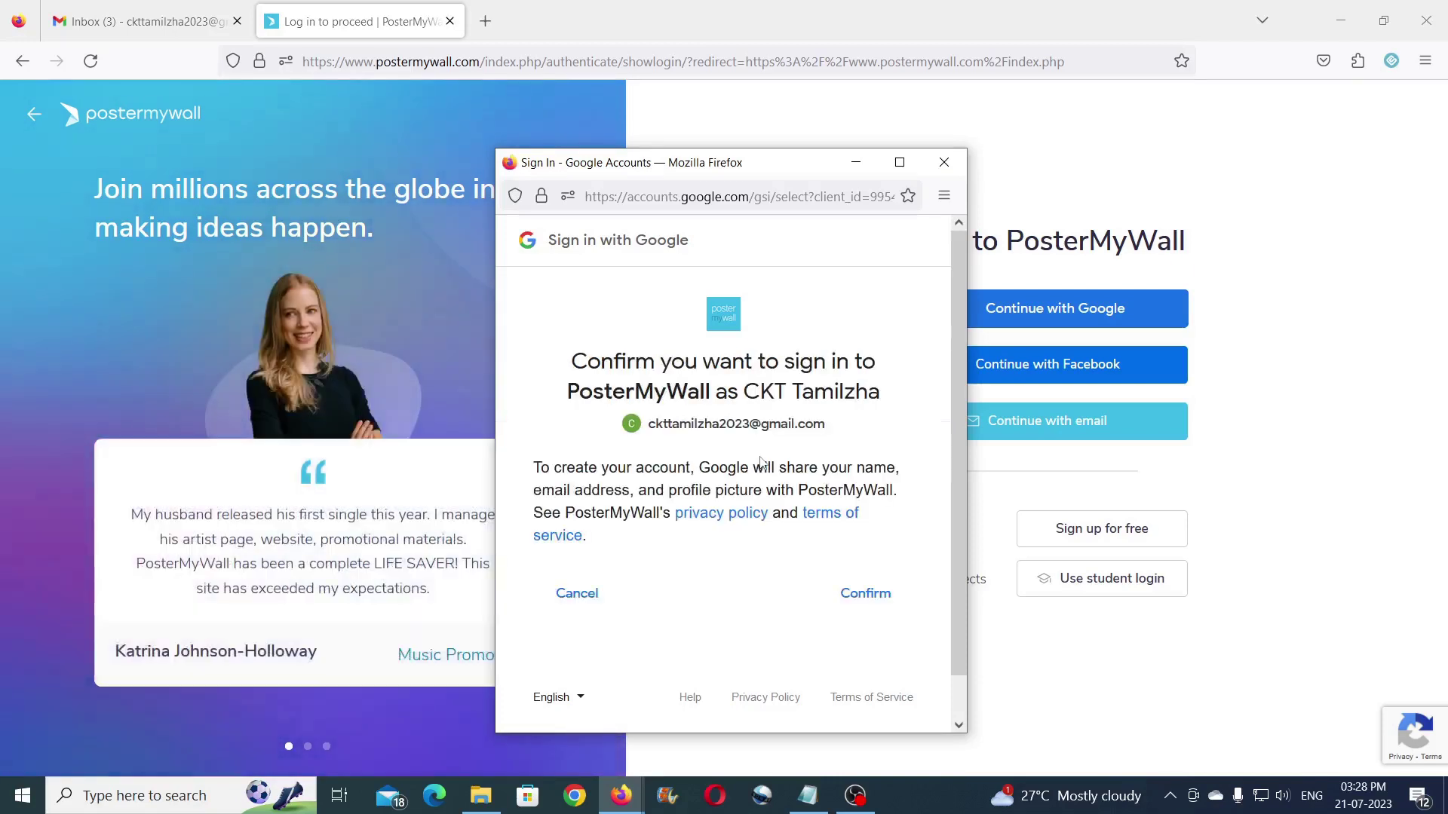
left_click(861, 594)
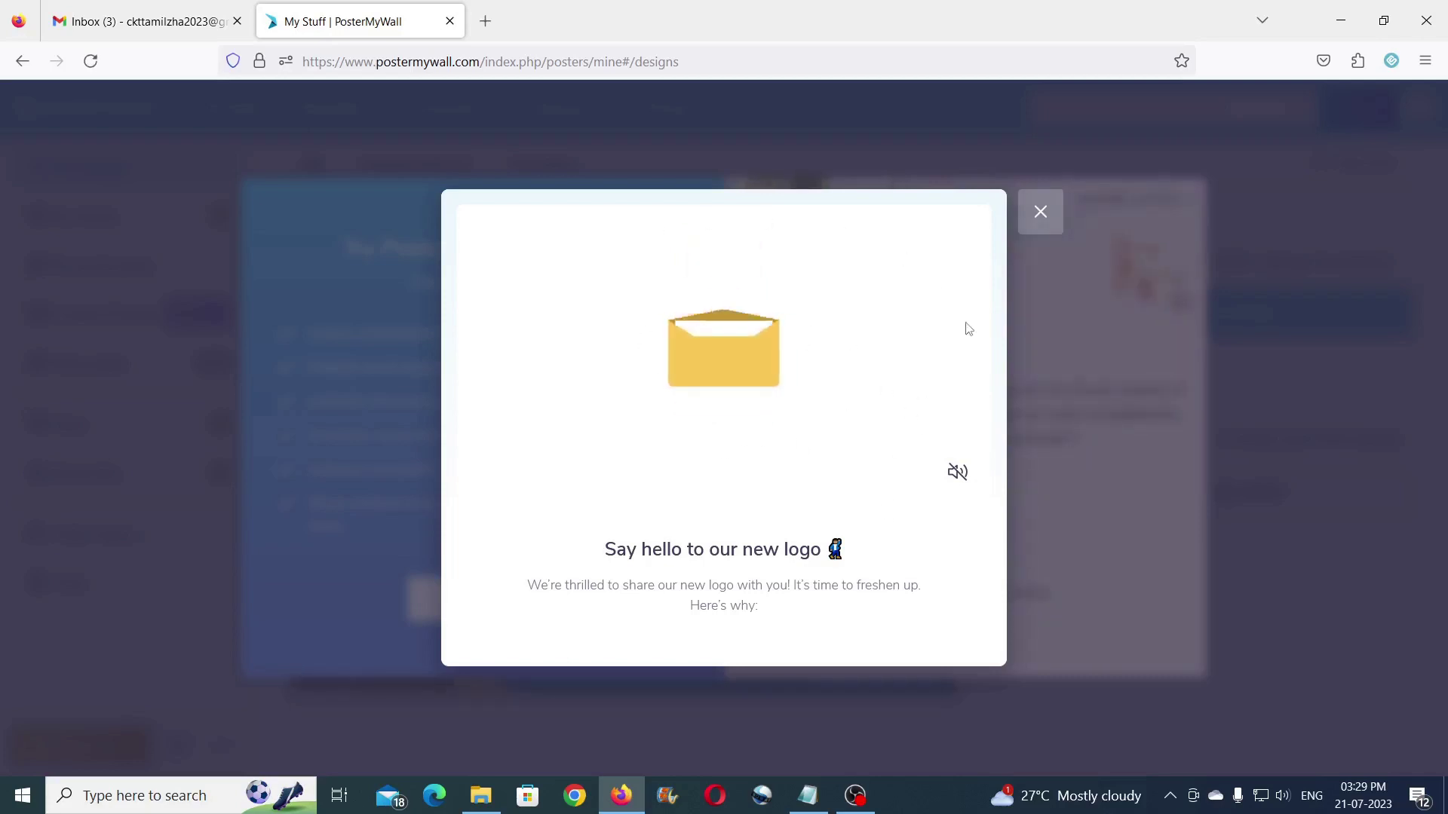
left_click(1039, 219)
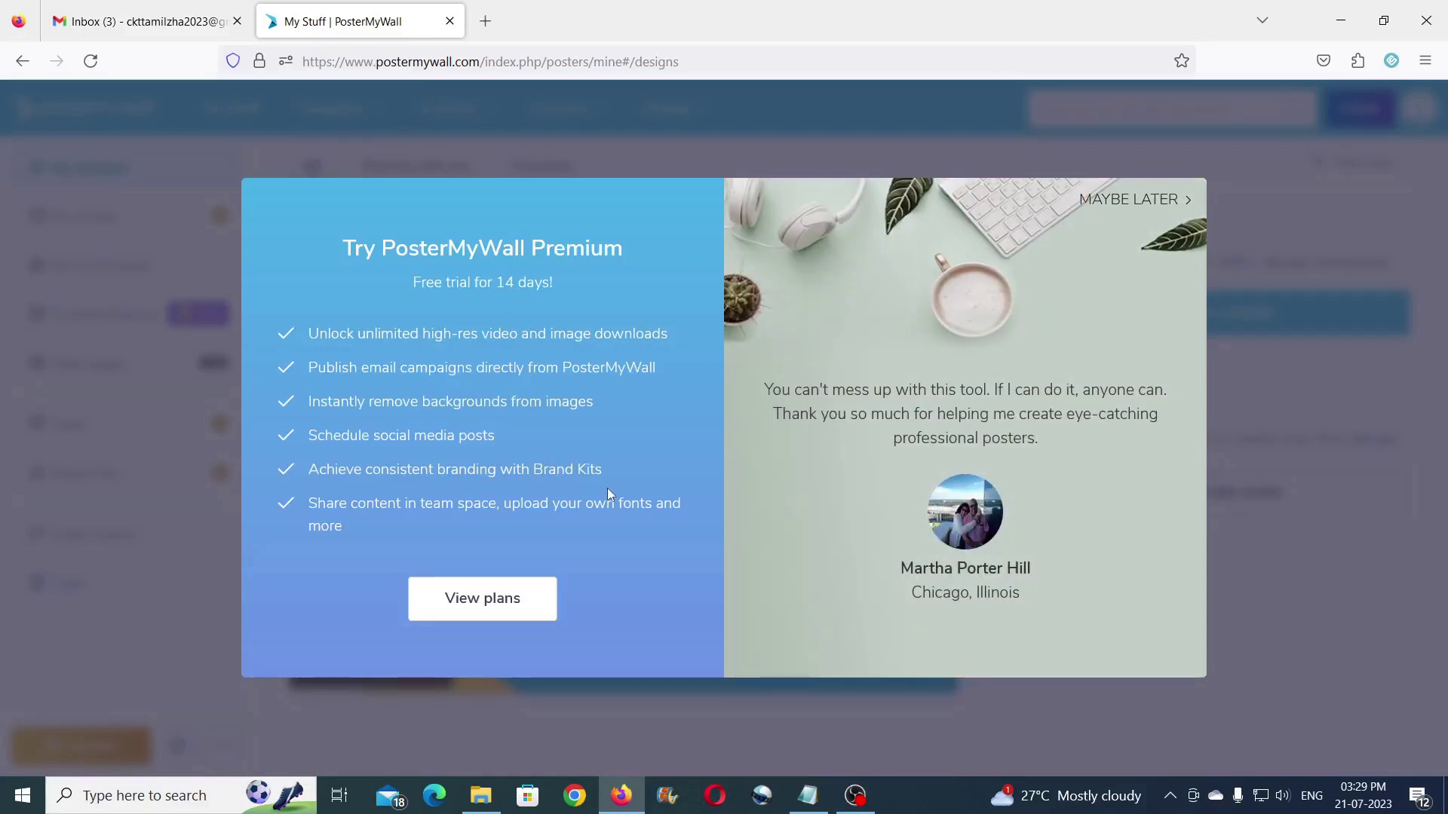
left_click(1129, 208)
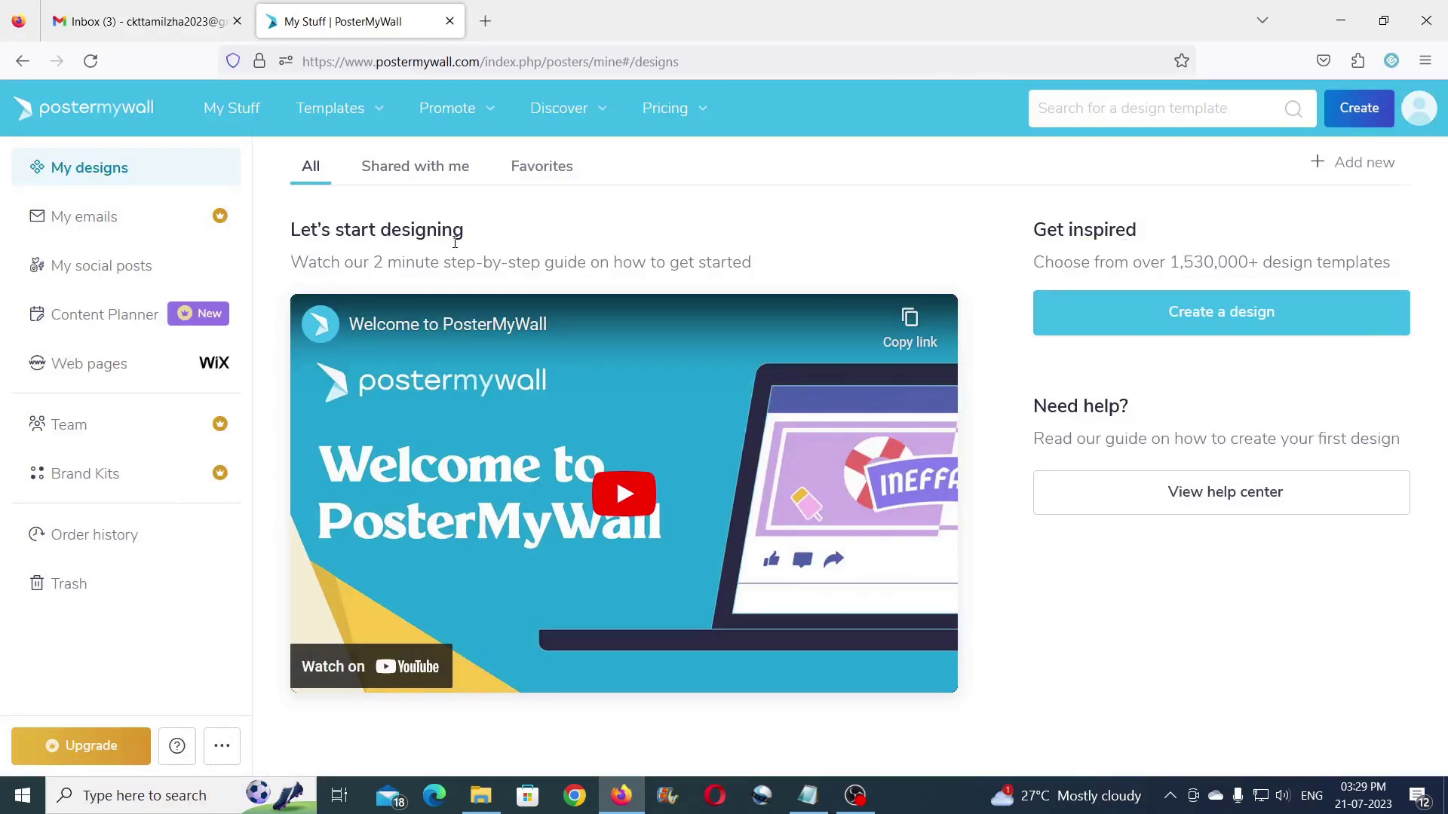
Step: Browse the design templates with the Events theme and filter them to Videos Only
mouse_move(350, 122)
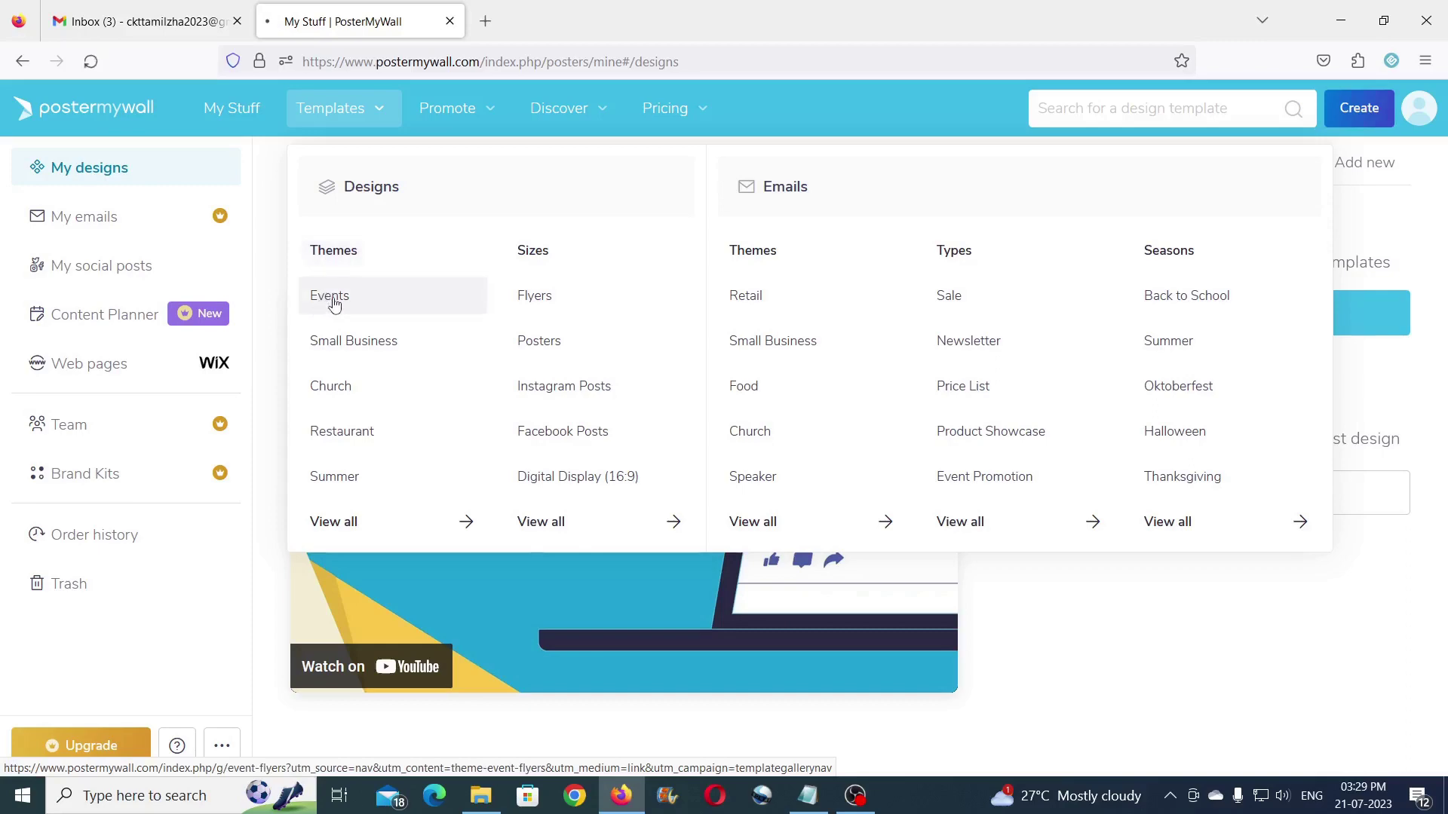
left_click(335, 300)
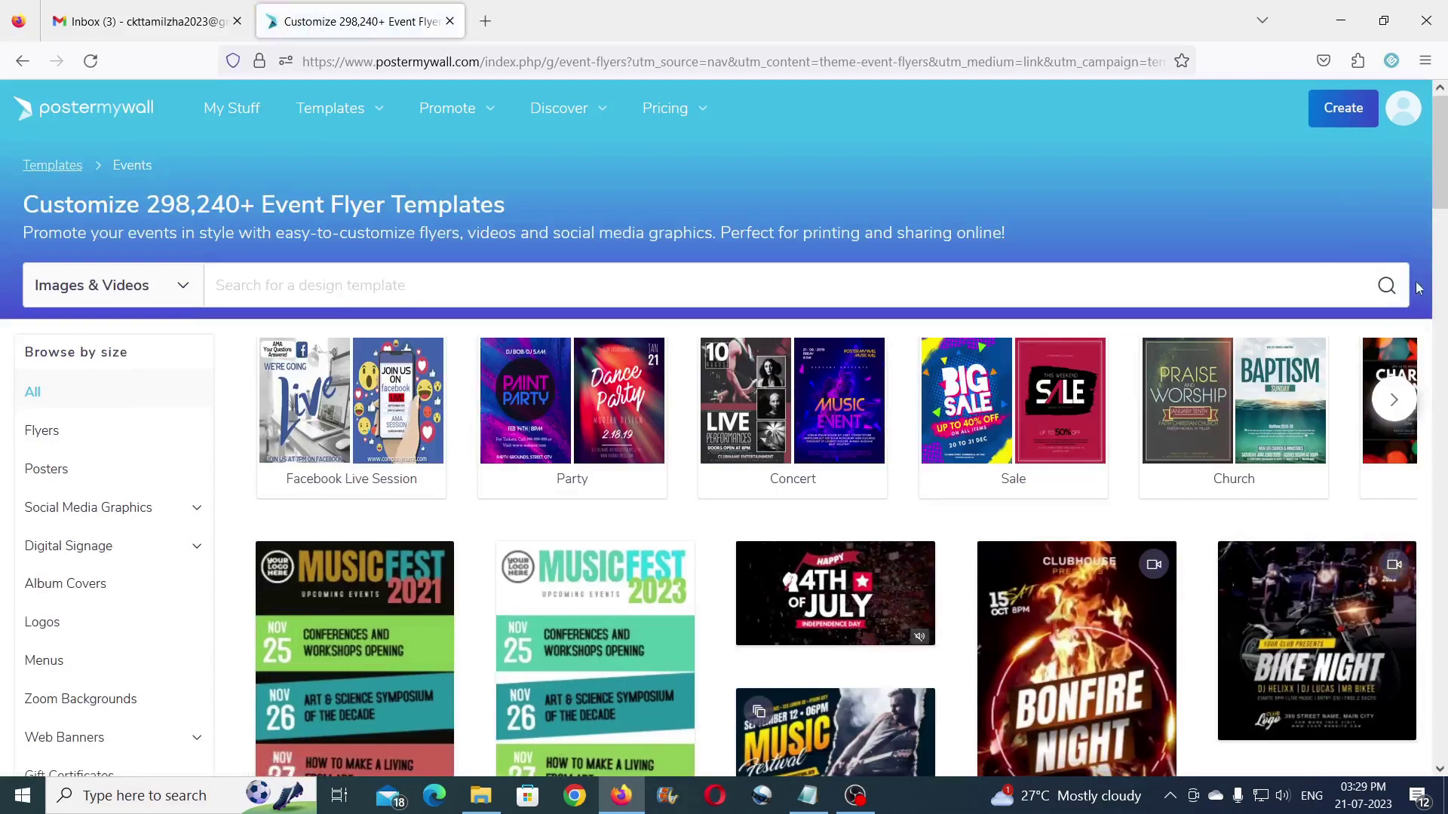
scroll(1419, 287, "down", 4)
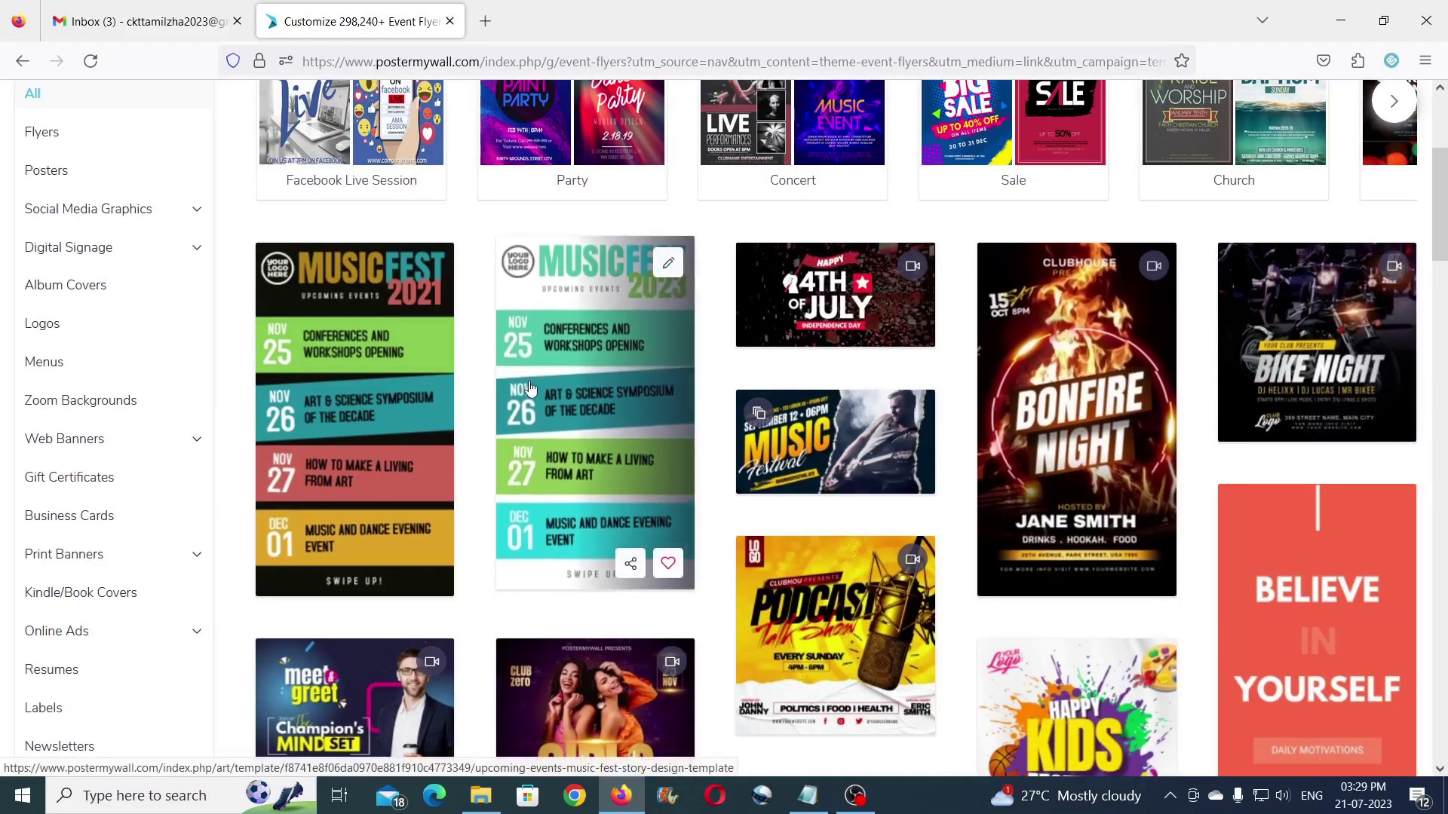
scroll(1176, 399, "up", 1)
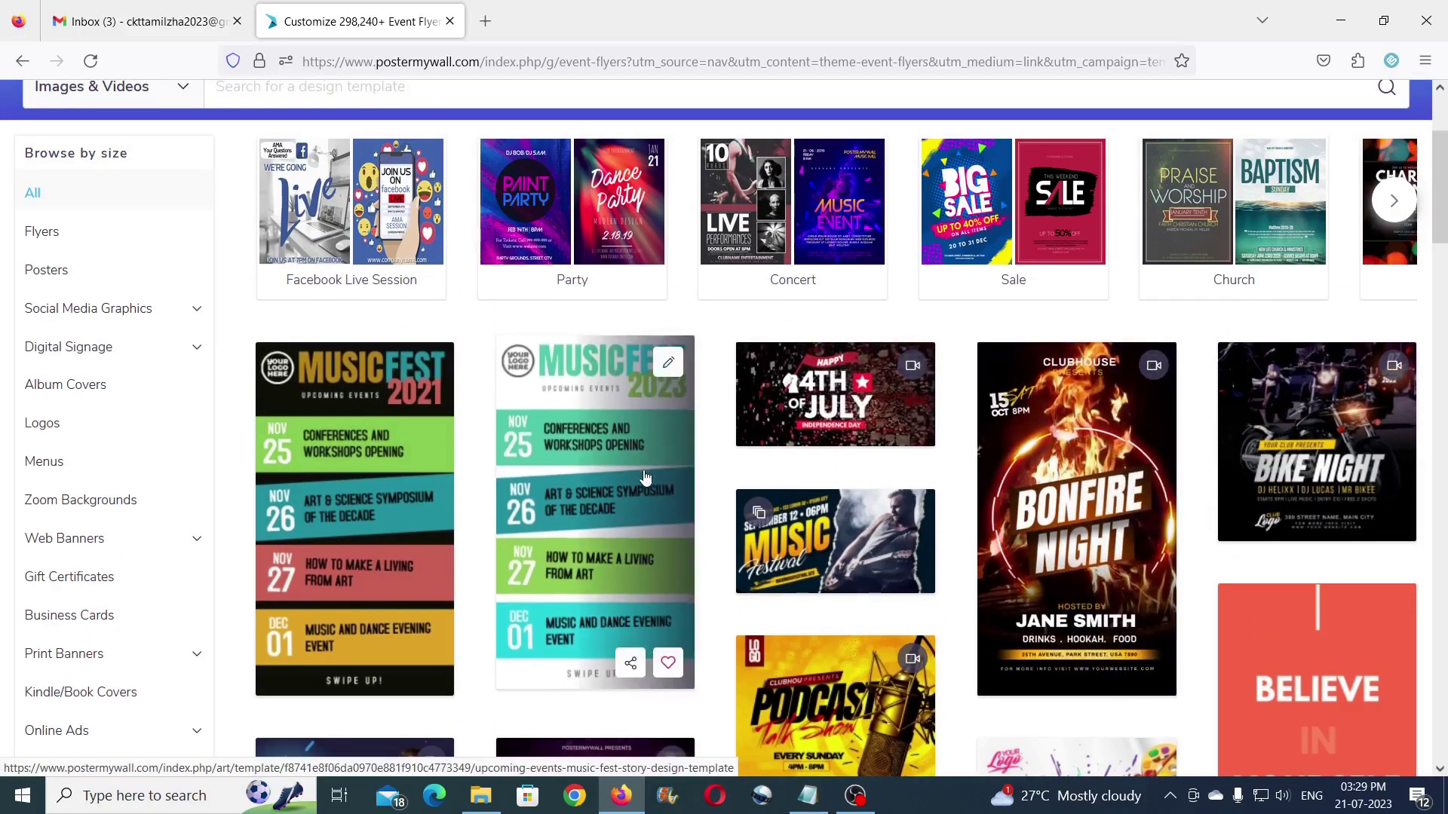
scroll(604, 471, "up", 2)
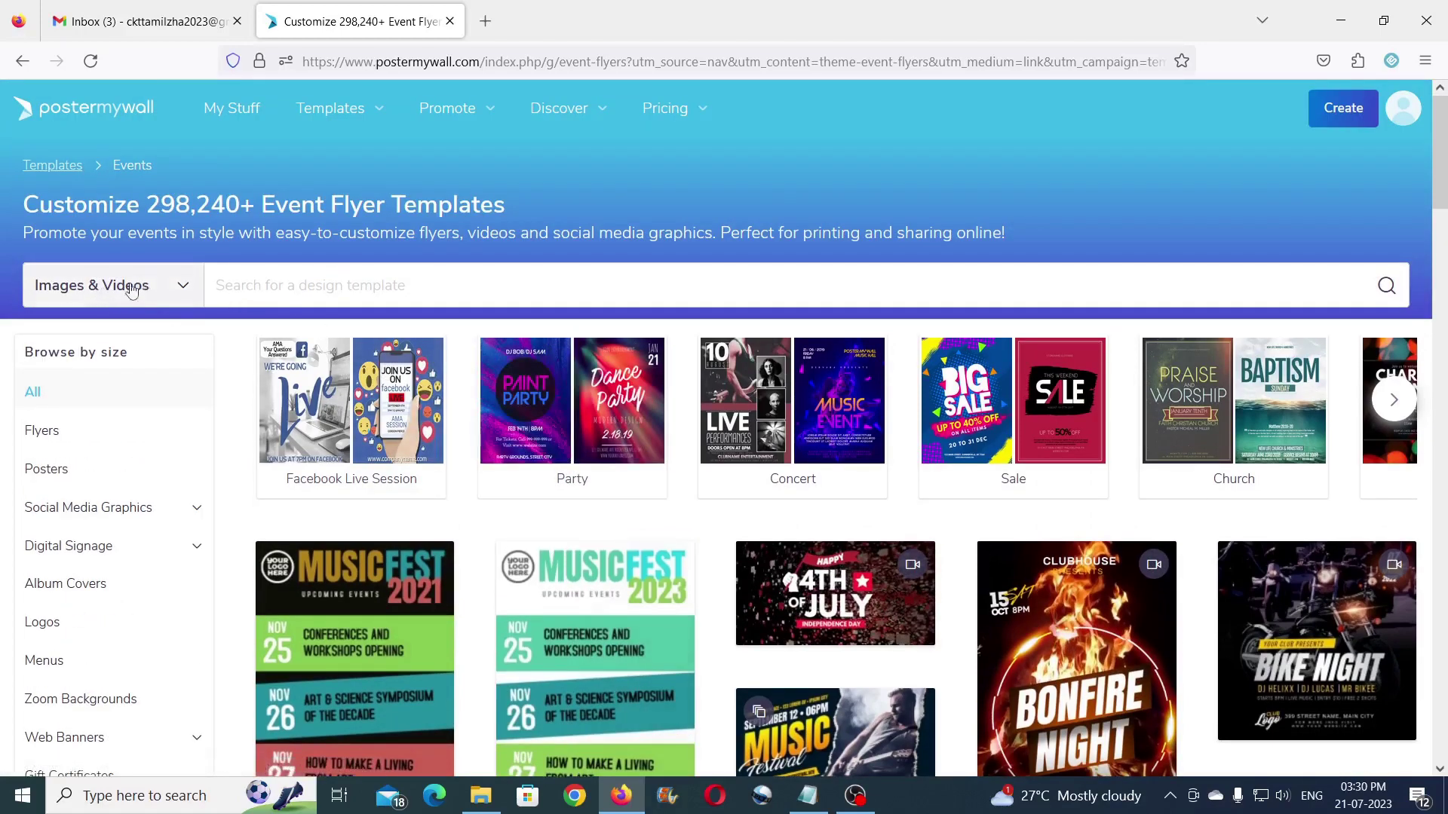
left_click(99, 291)
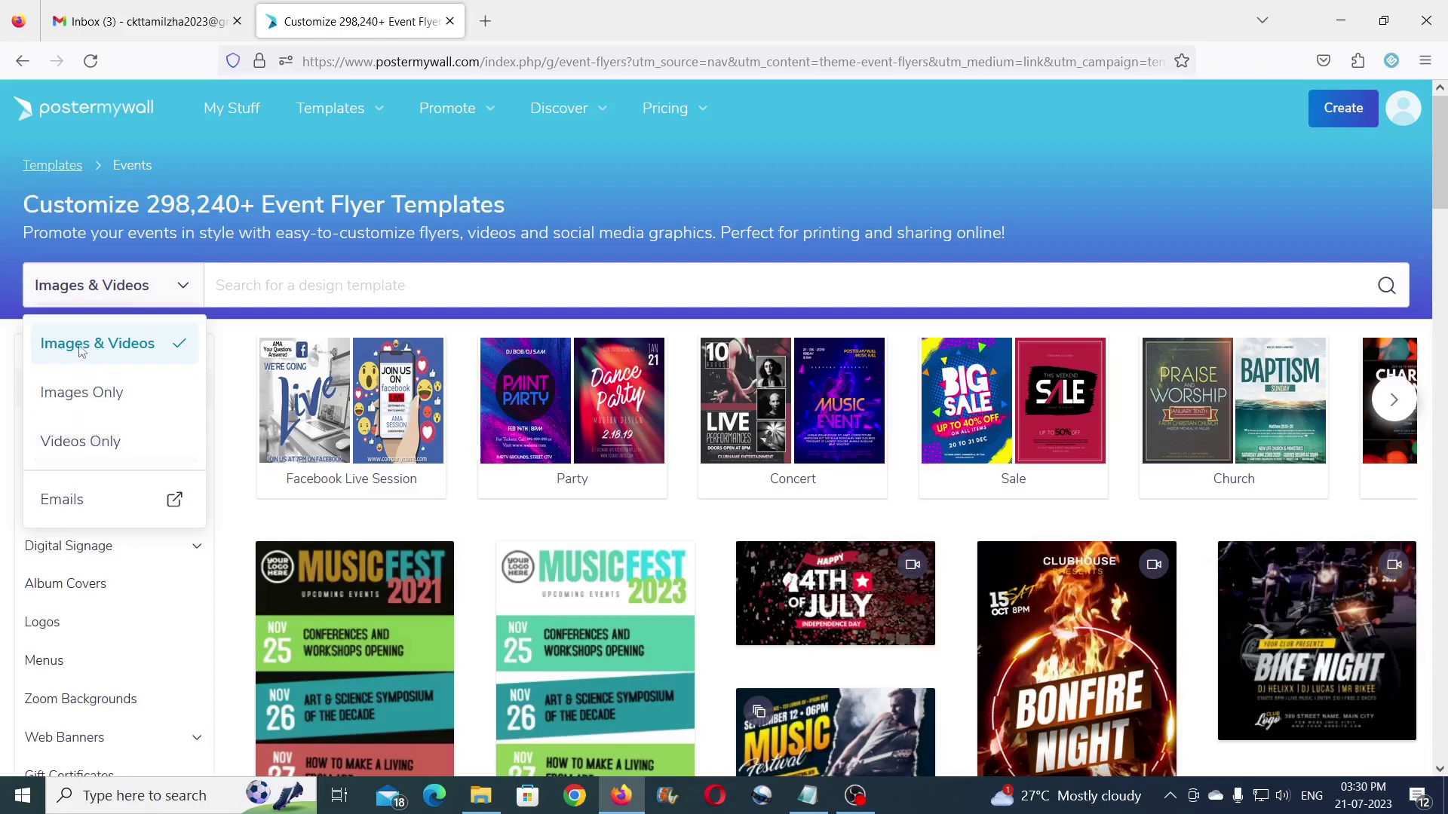
left_click(95, 449)
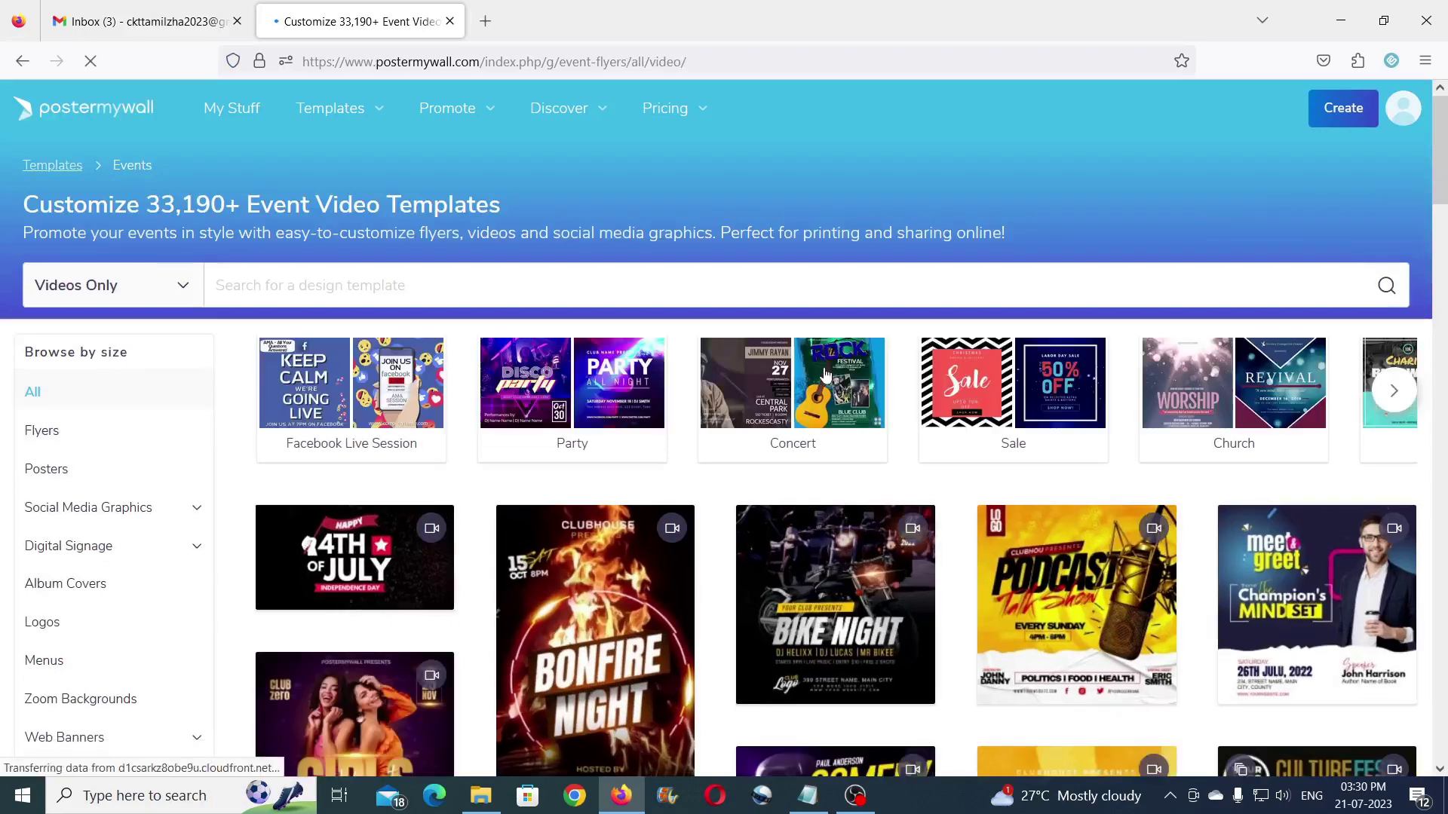
Step: Find the "meet & greet" Champion's Mindset video template among the event templates and open it for editing
scroll(666, 346, "down", 4)
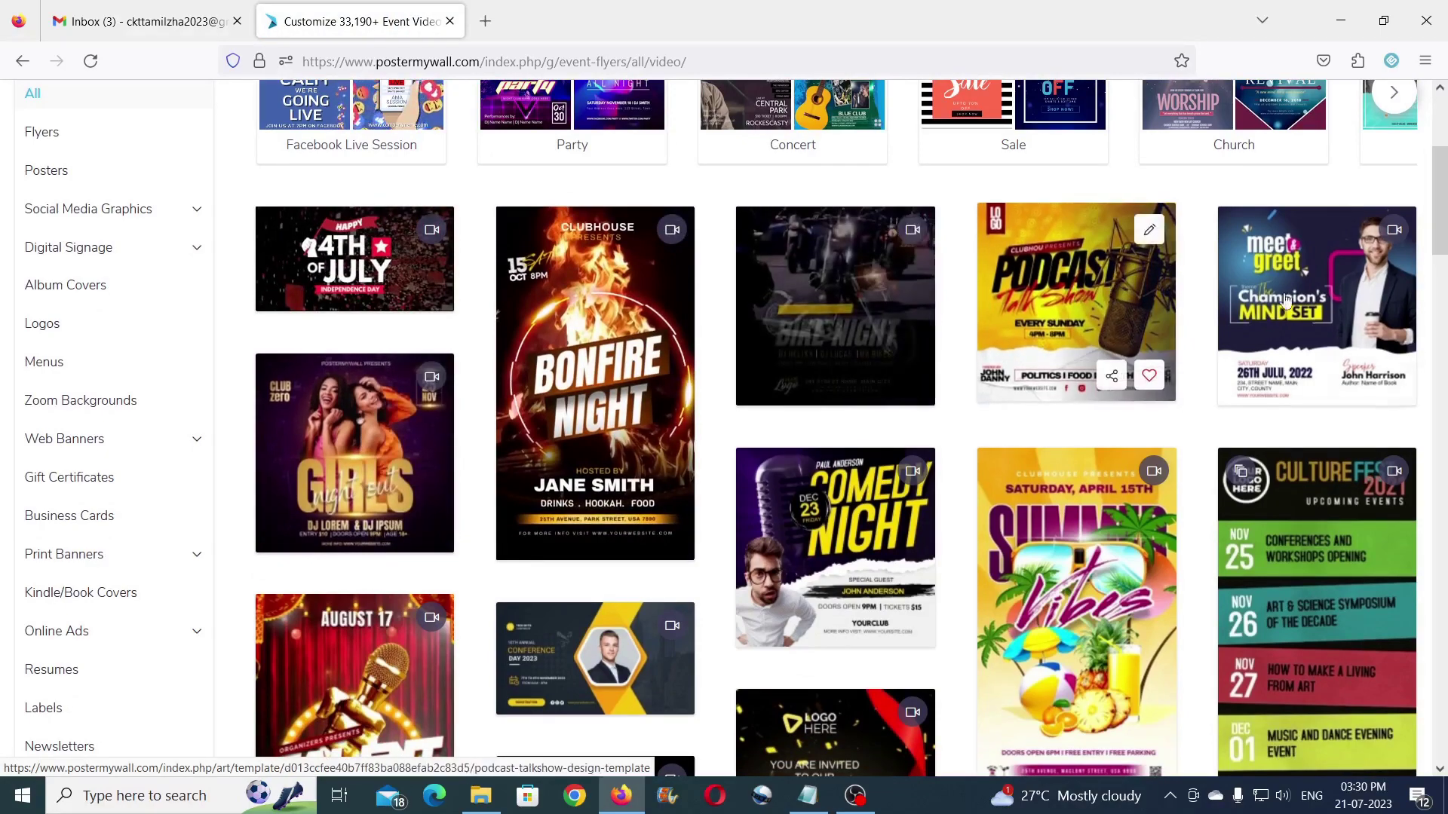
scroll(1355, 300, "down", 2)
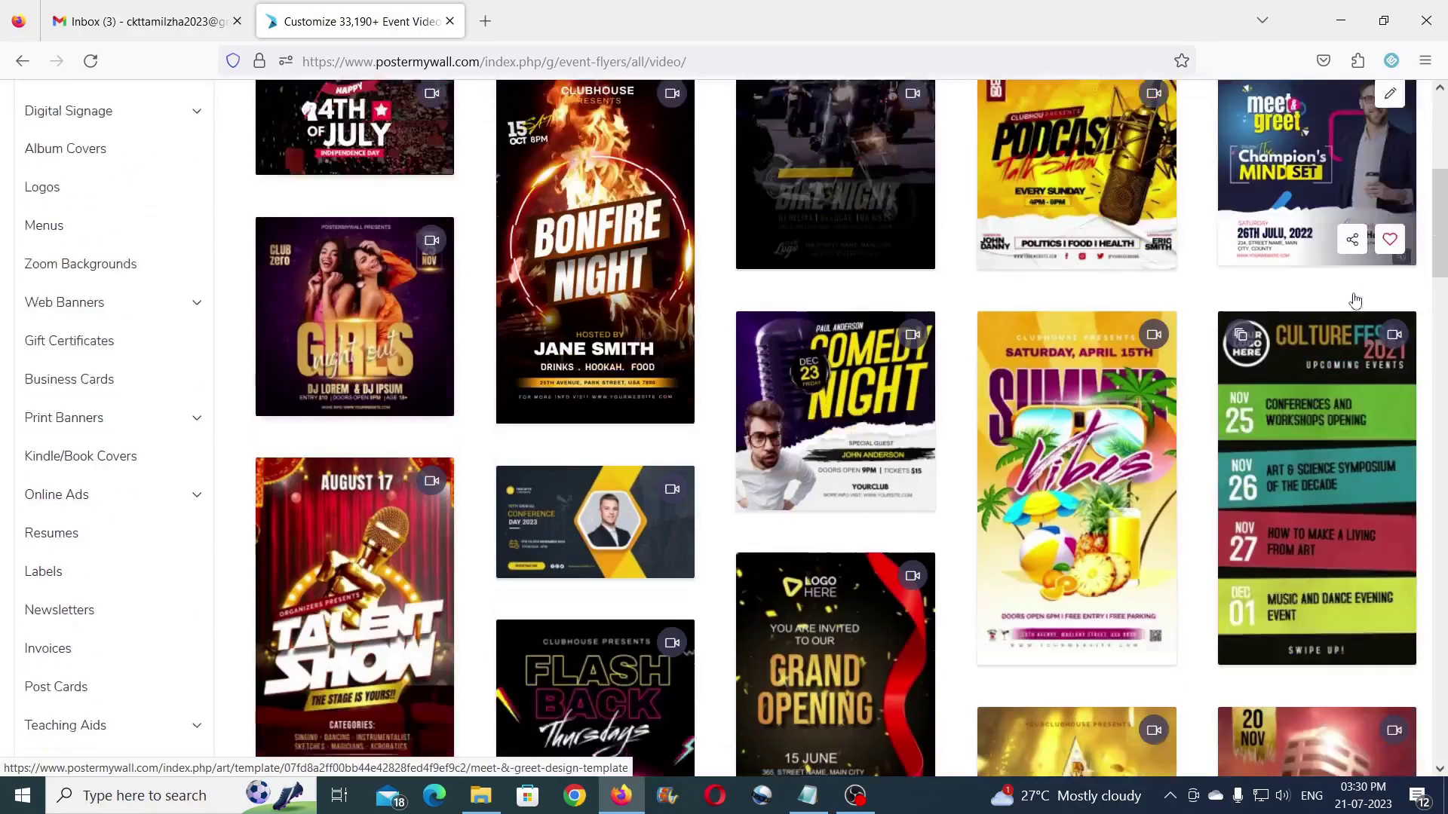
scroll(1355, 300, "down", 10)
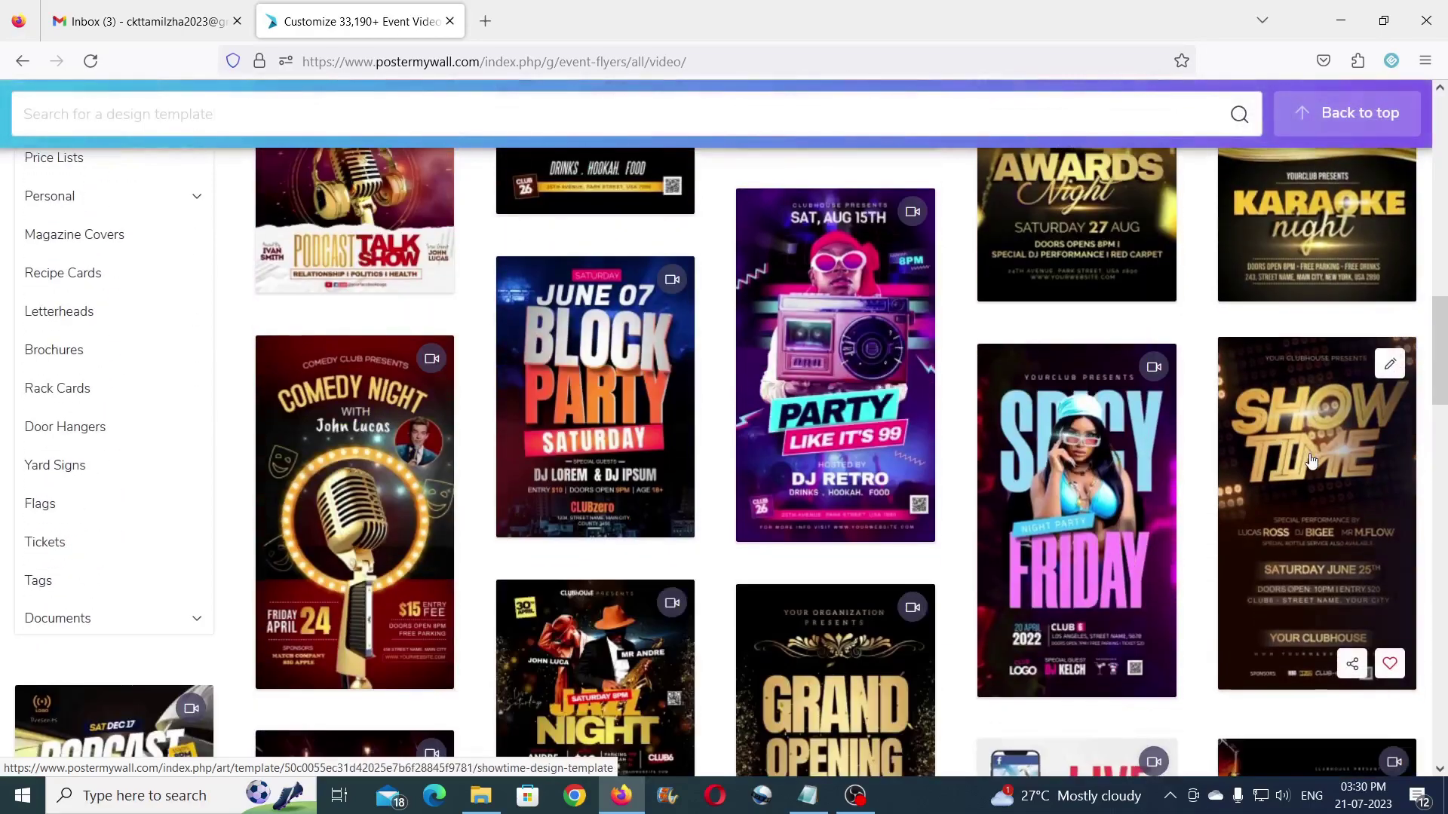
scroll(1310, 460, "down", 8)
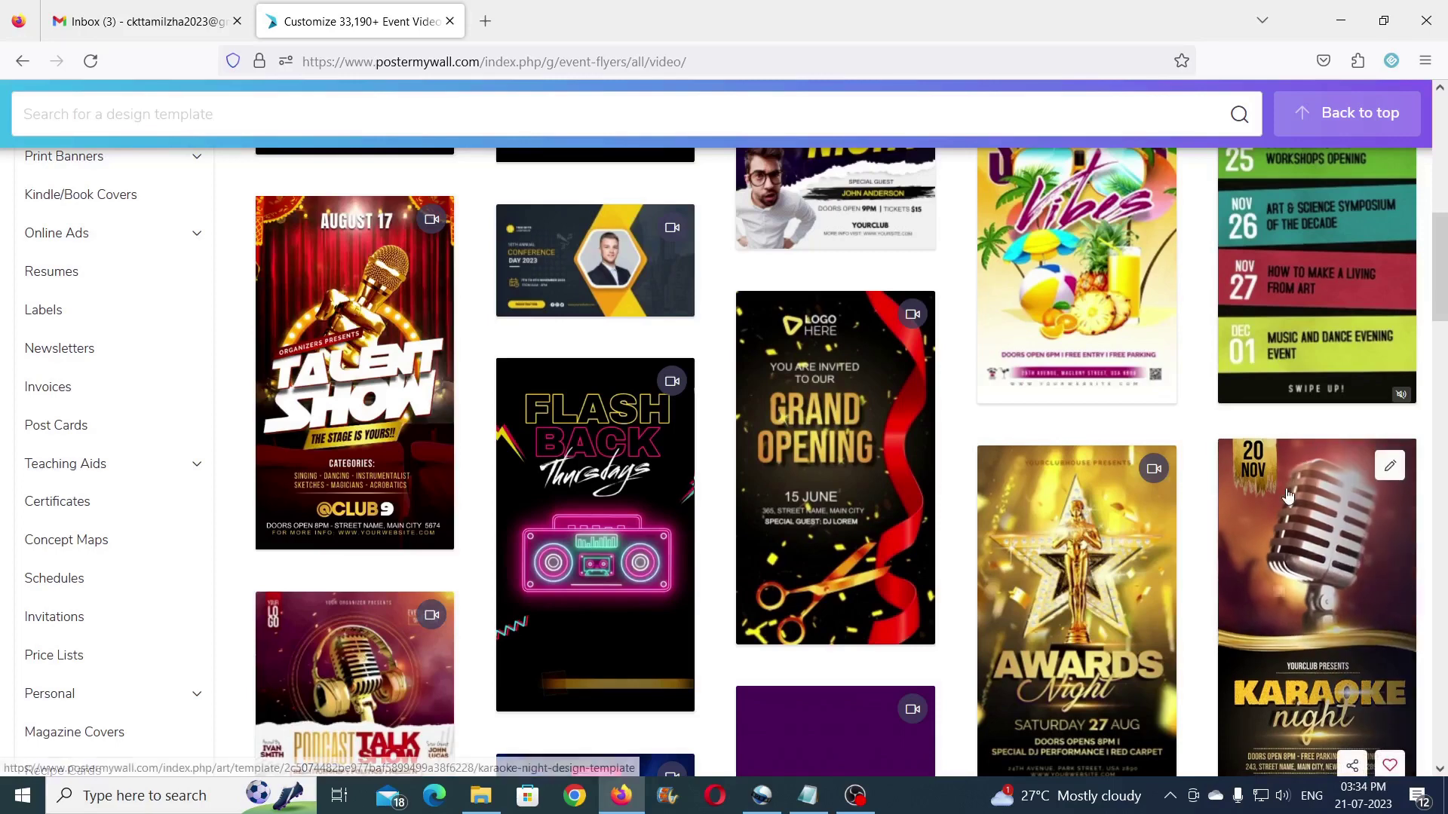
scroll(1325, 451, "down", 1)
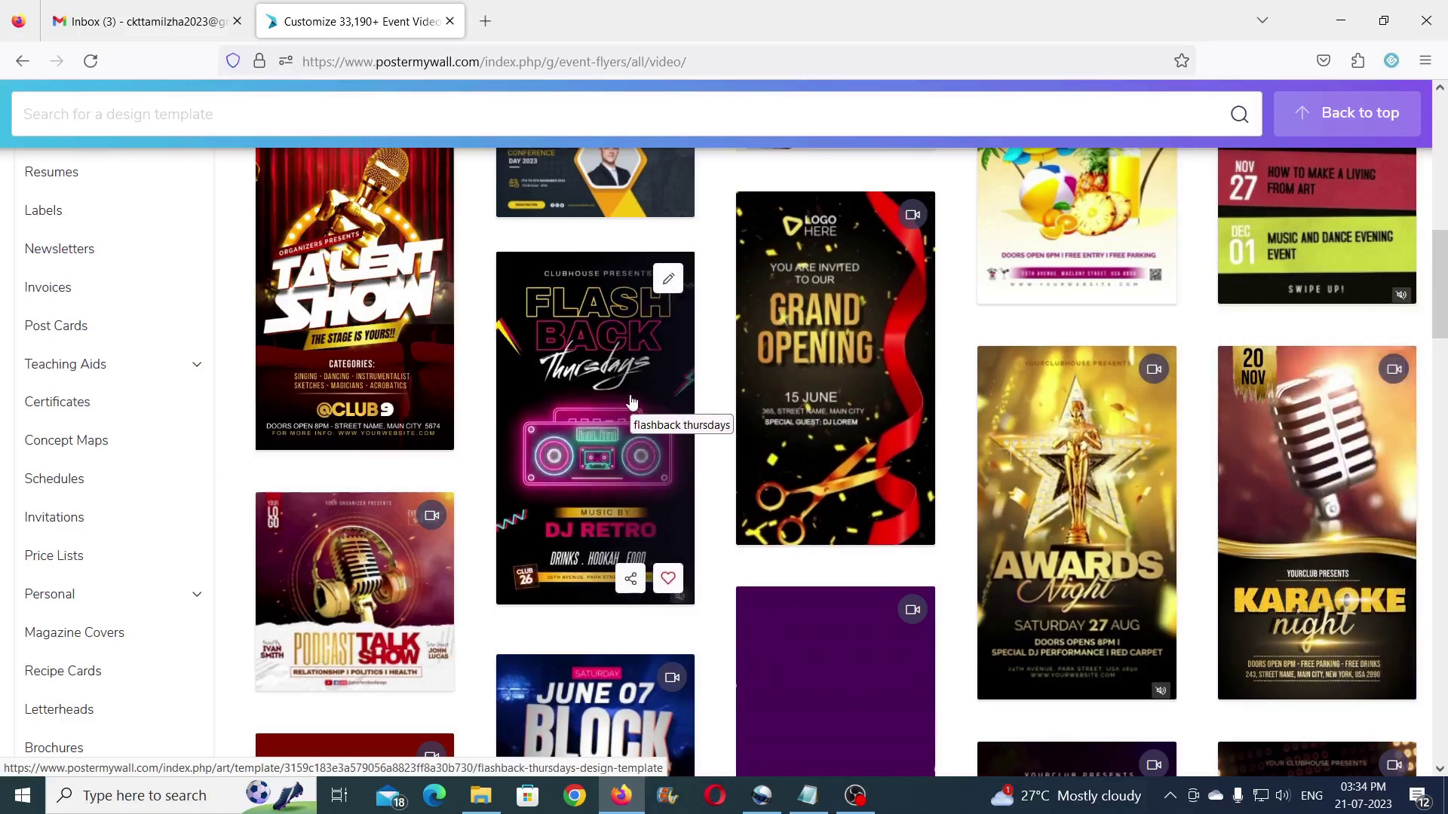
scroll(603, 407, "up", 3)
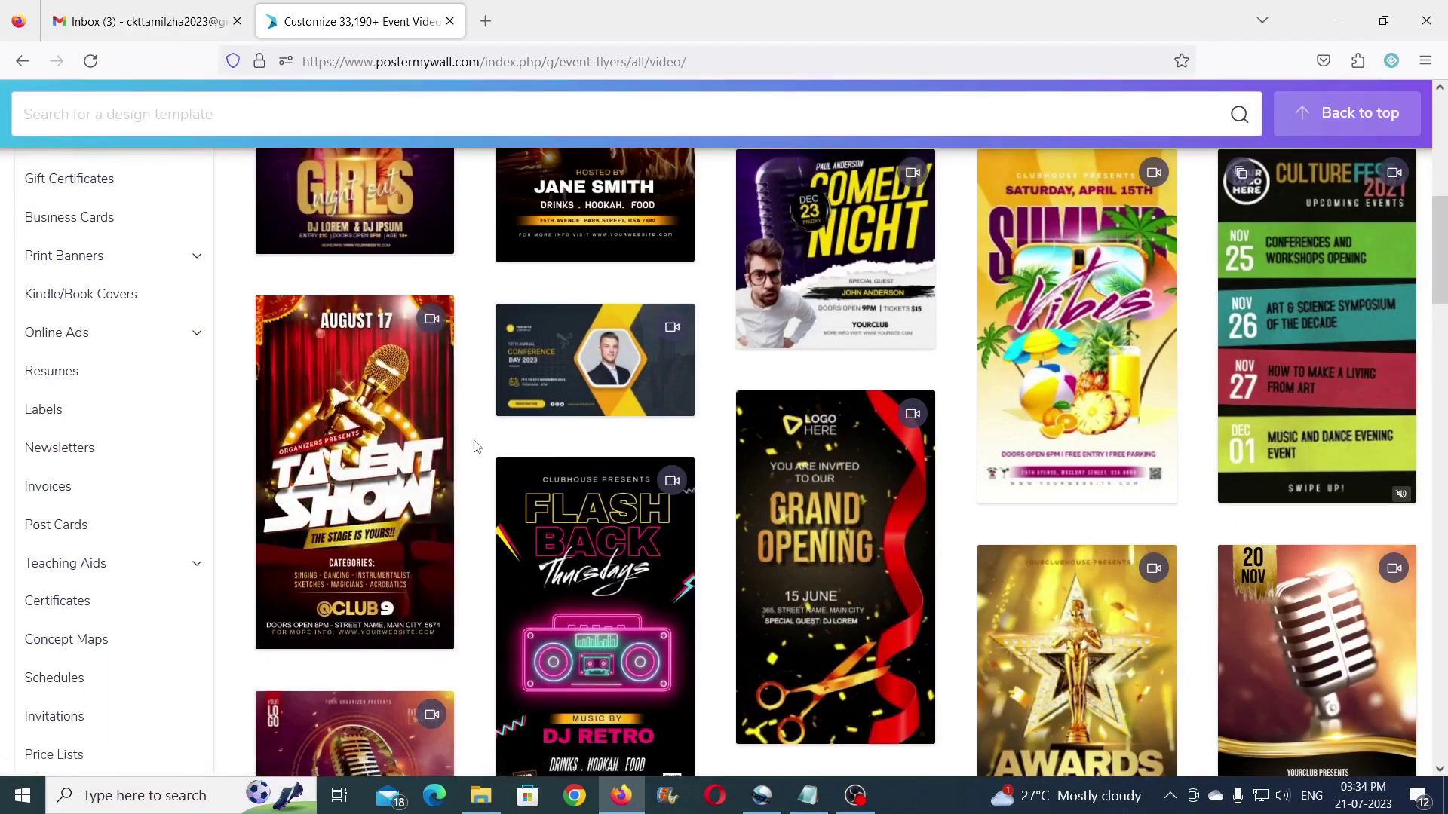
scroll(475, 450, "up", 3)
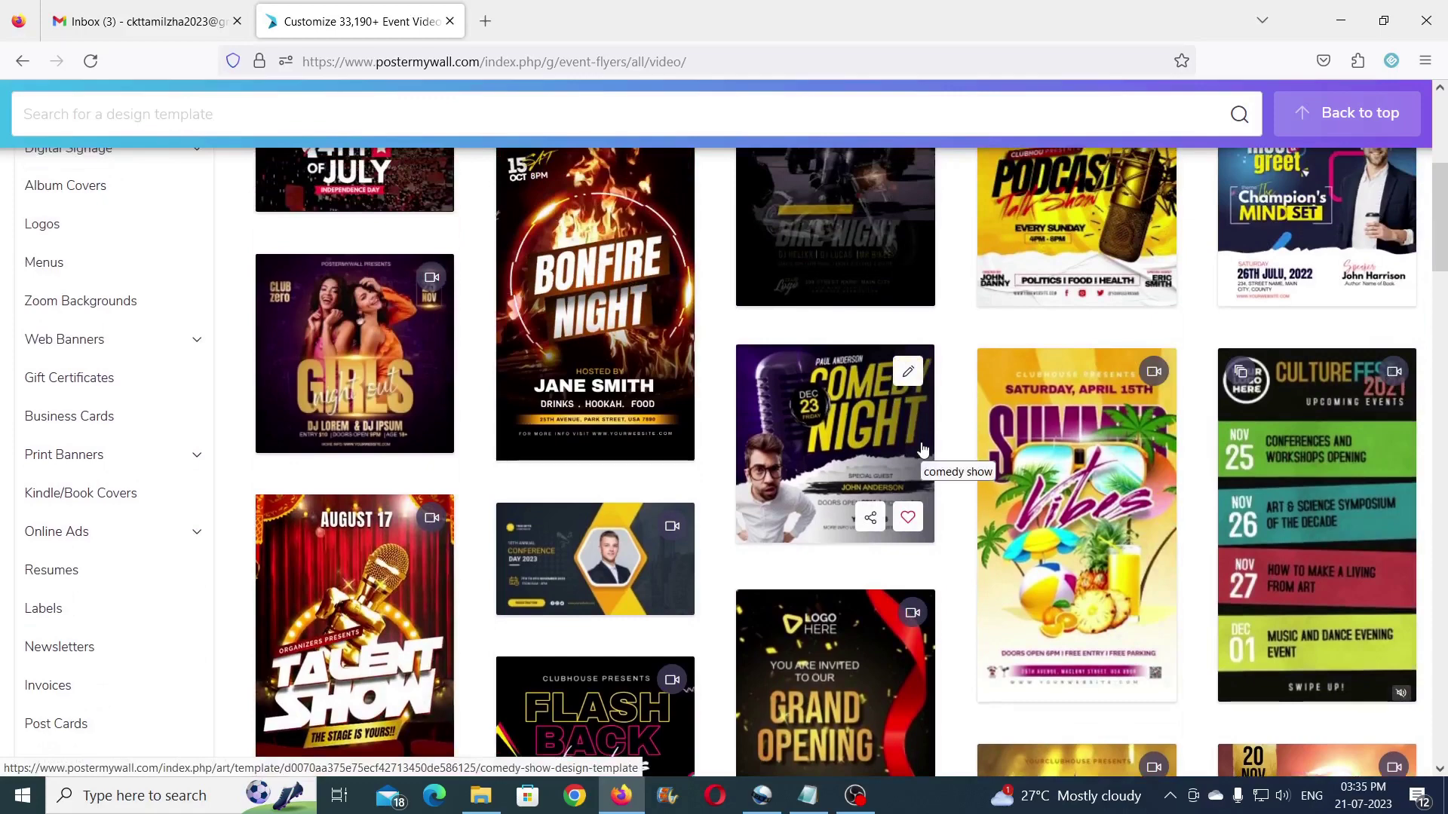
scroll(921, 451, "up", 4)
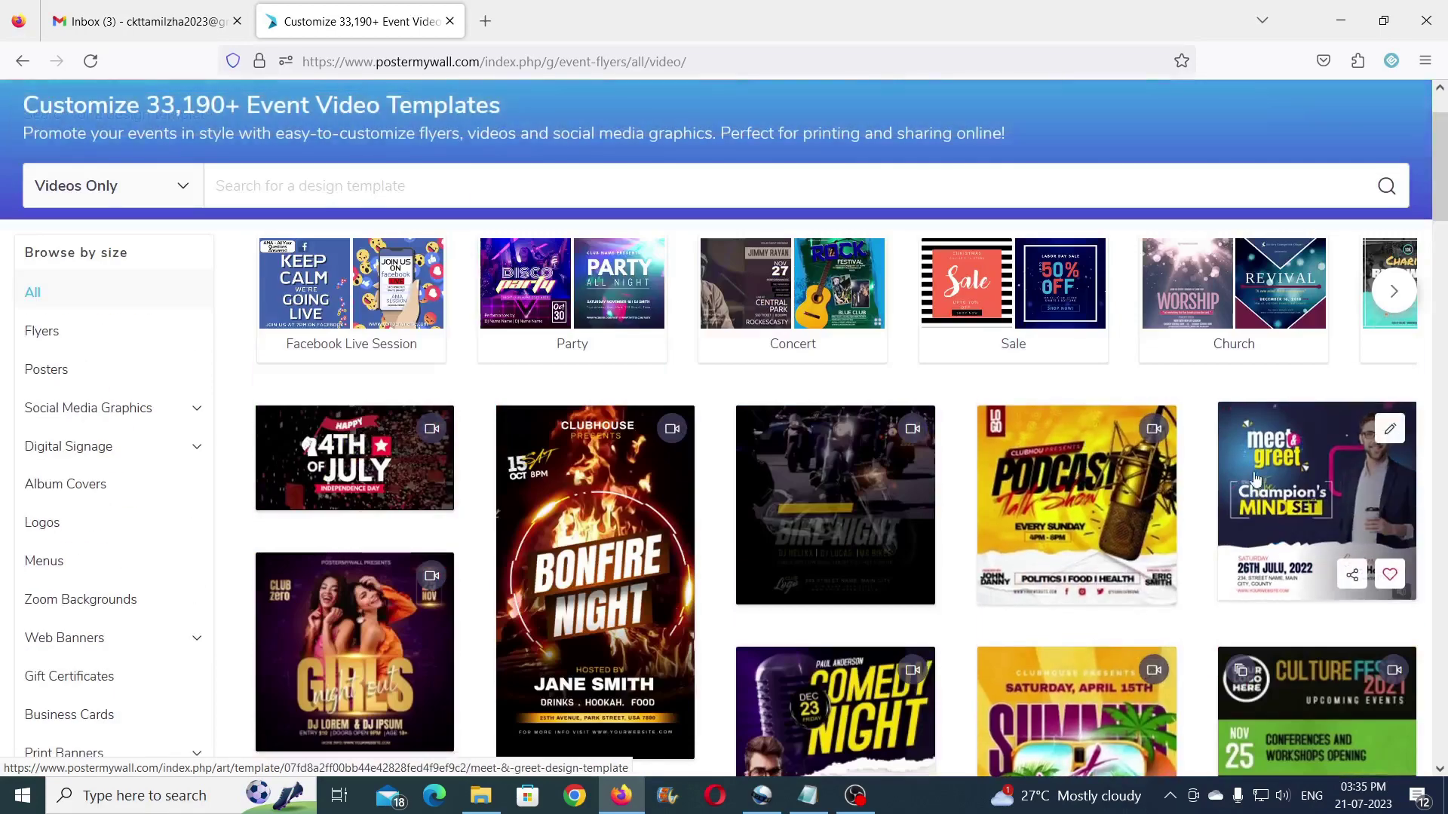
left_click(1392, 432)
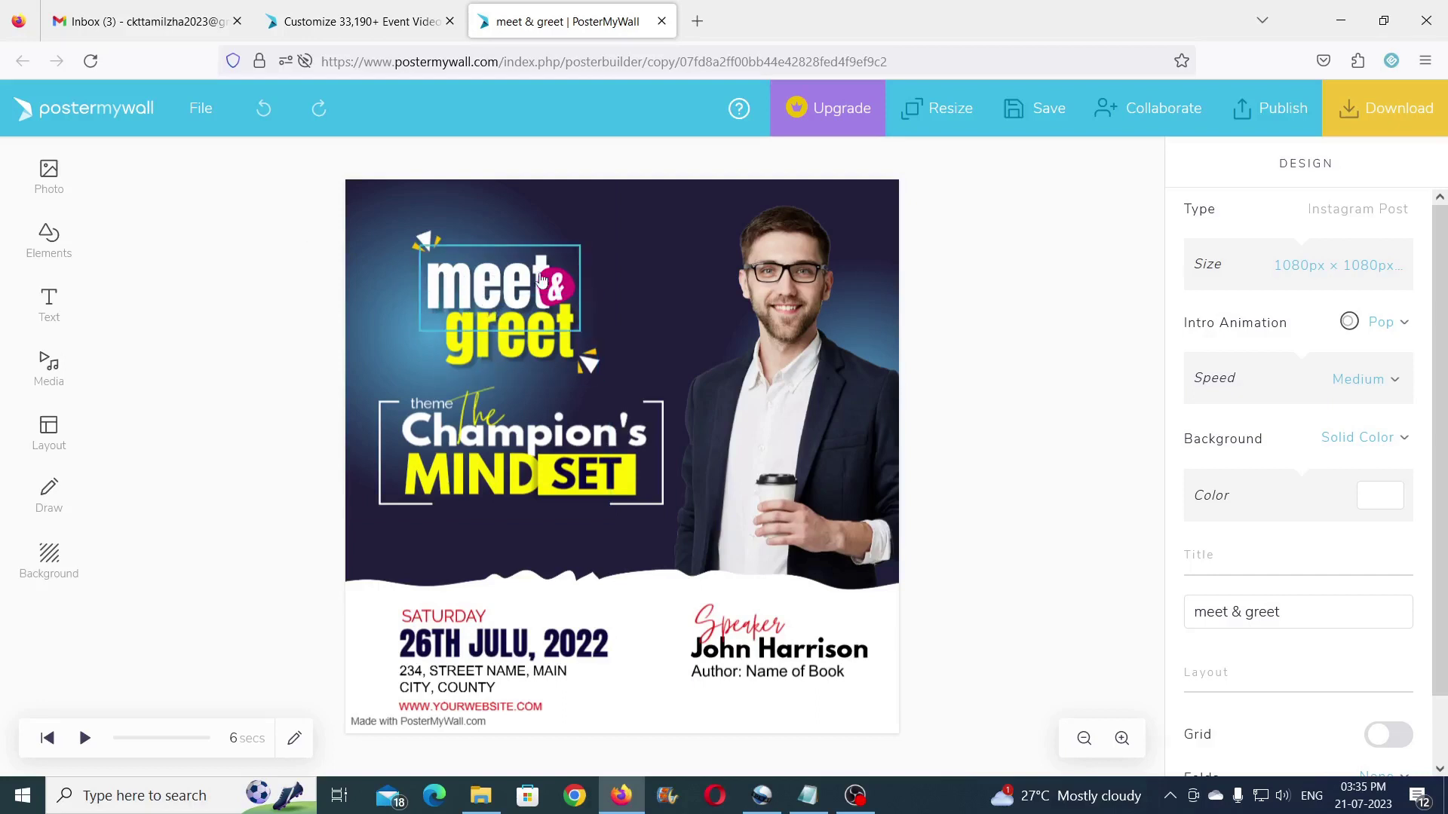
Step: Replace the word "meet" in the poster's heading with "CKT"
left_click(497, 285)
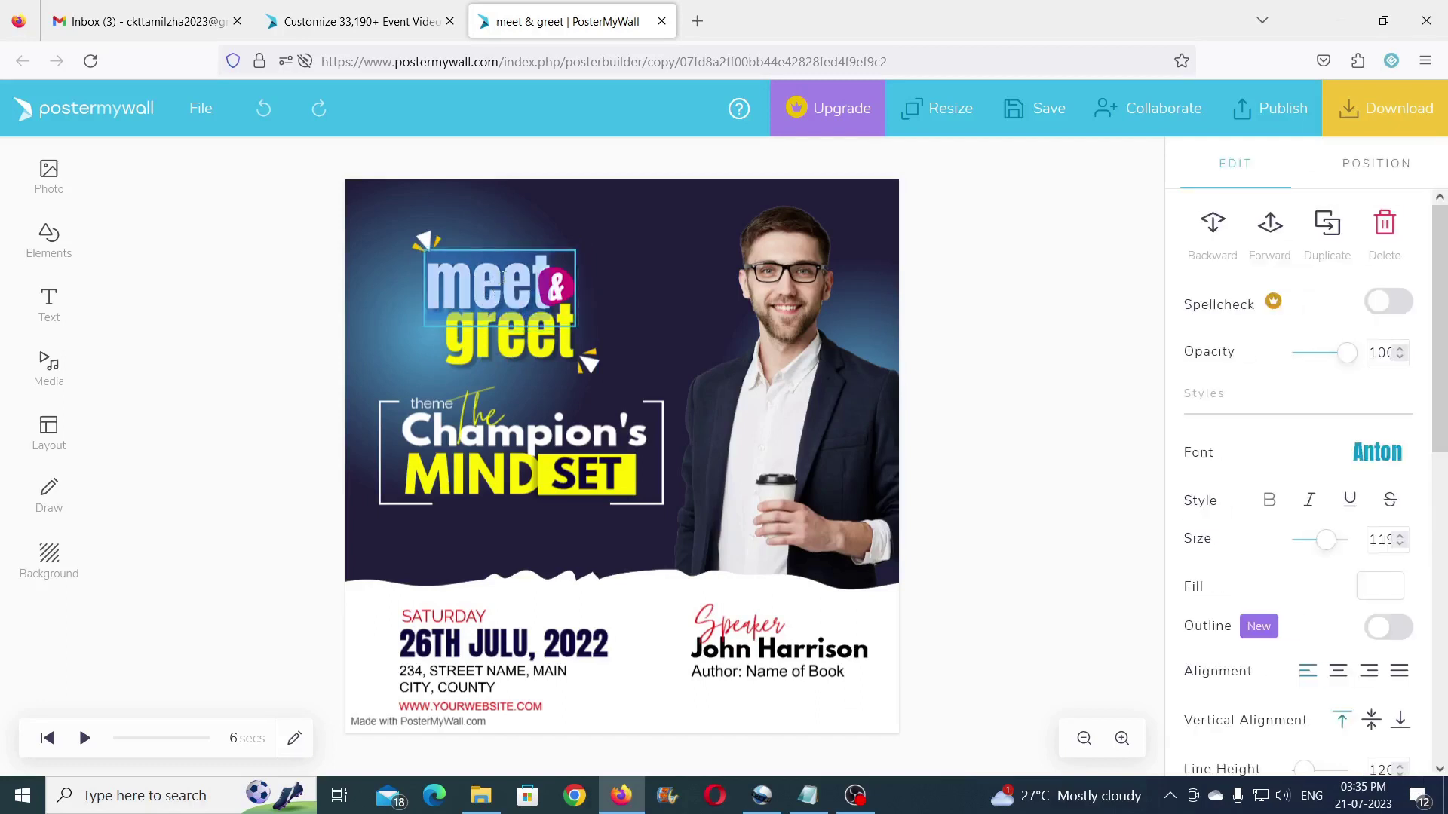
type("CKT")
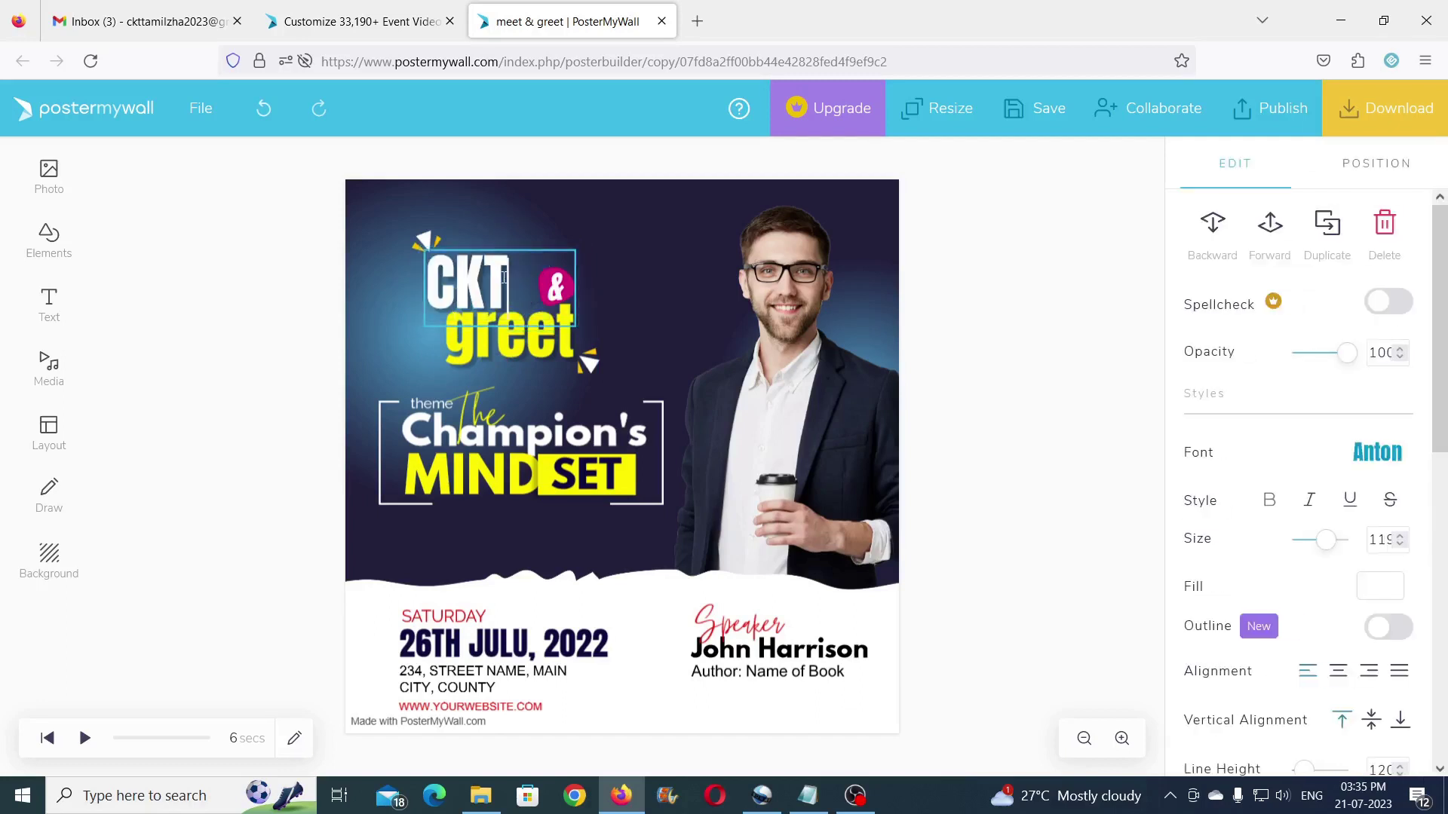
left_click(536, 348)
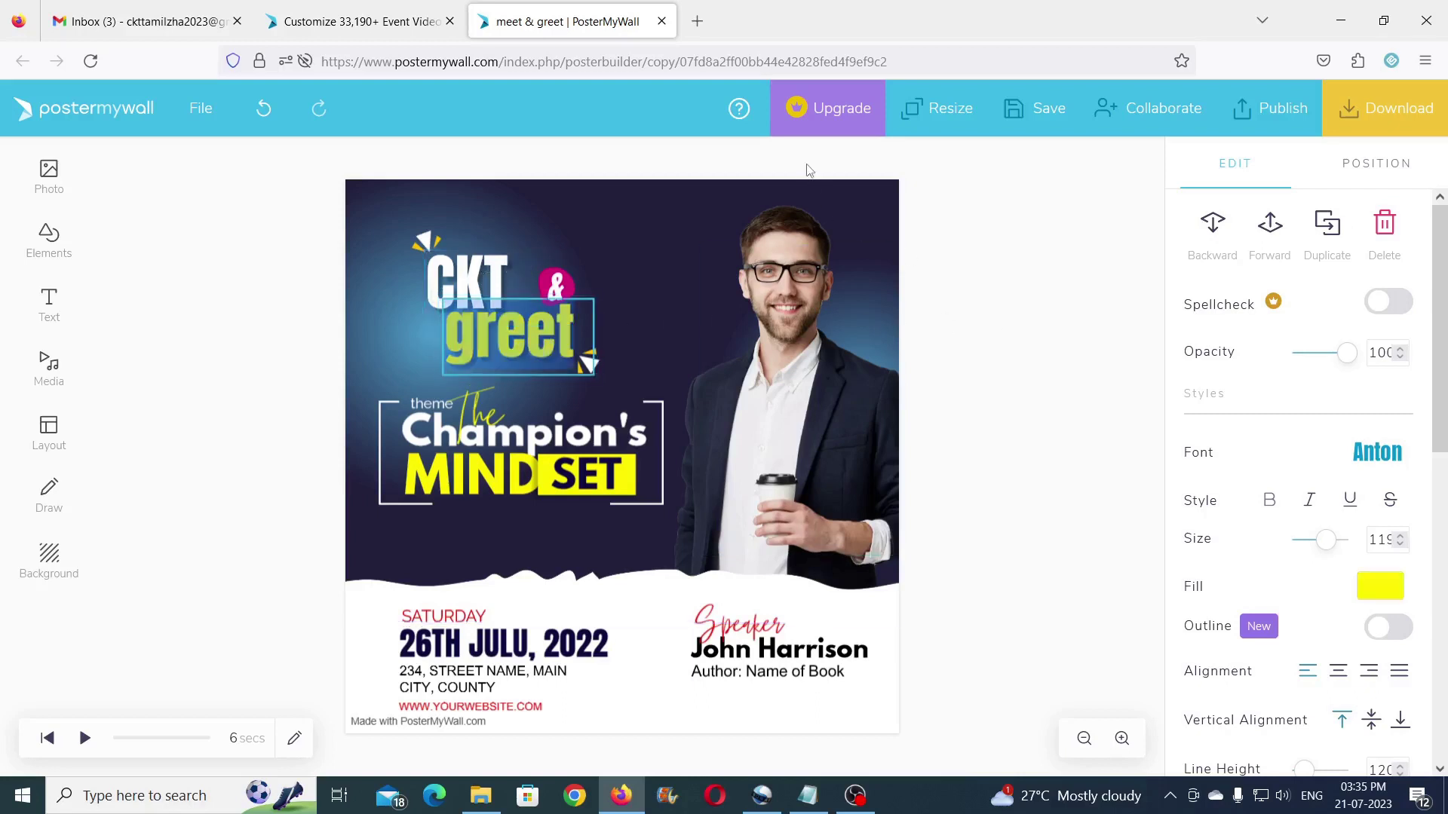
left_click(841, 218)
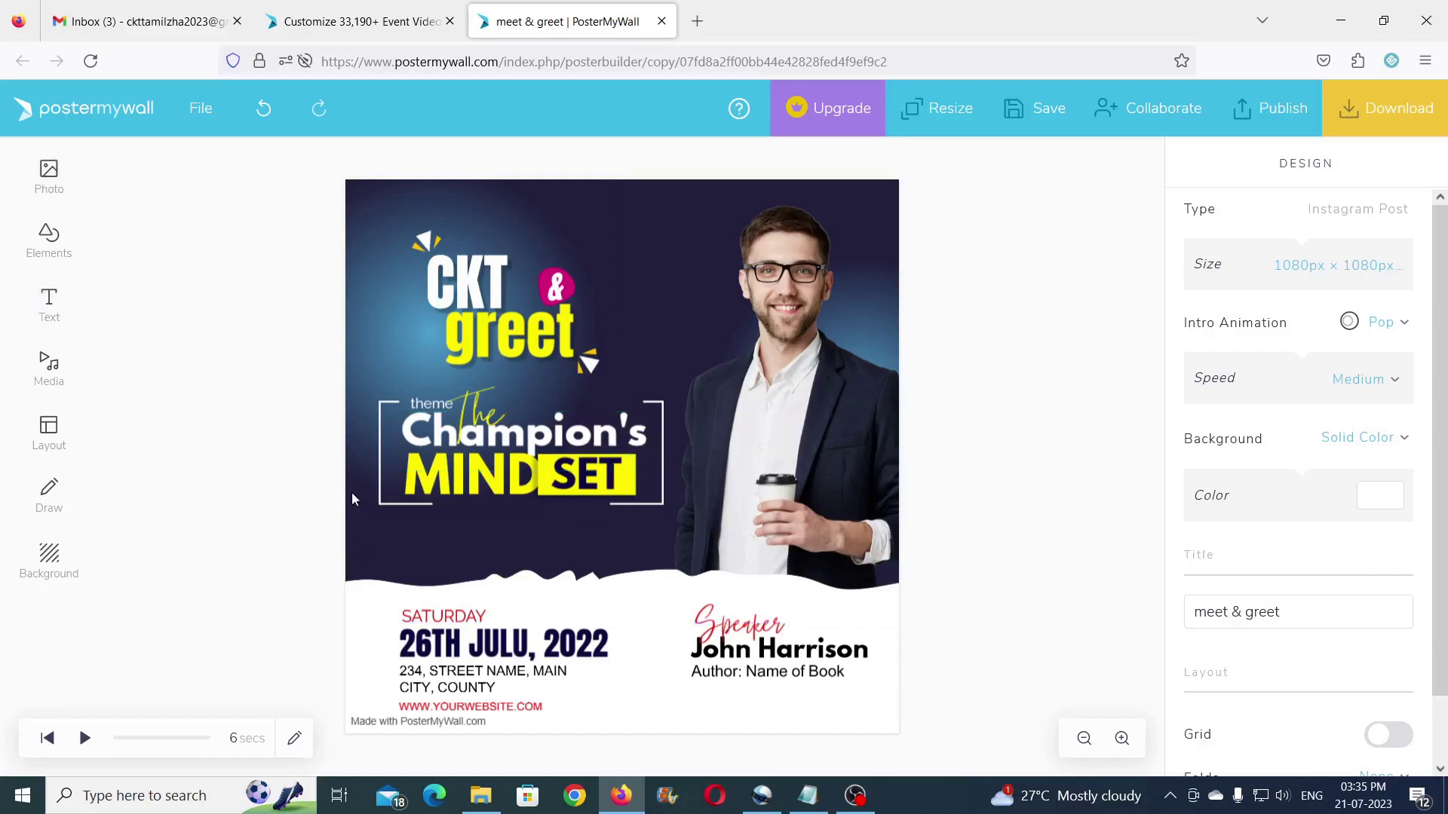
Step: Examine the formatting options of the CKT heading text and the options of the small accent graphic beside it
left_click(480, 280)
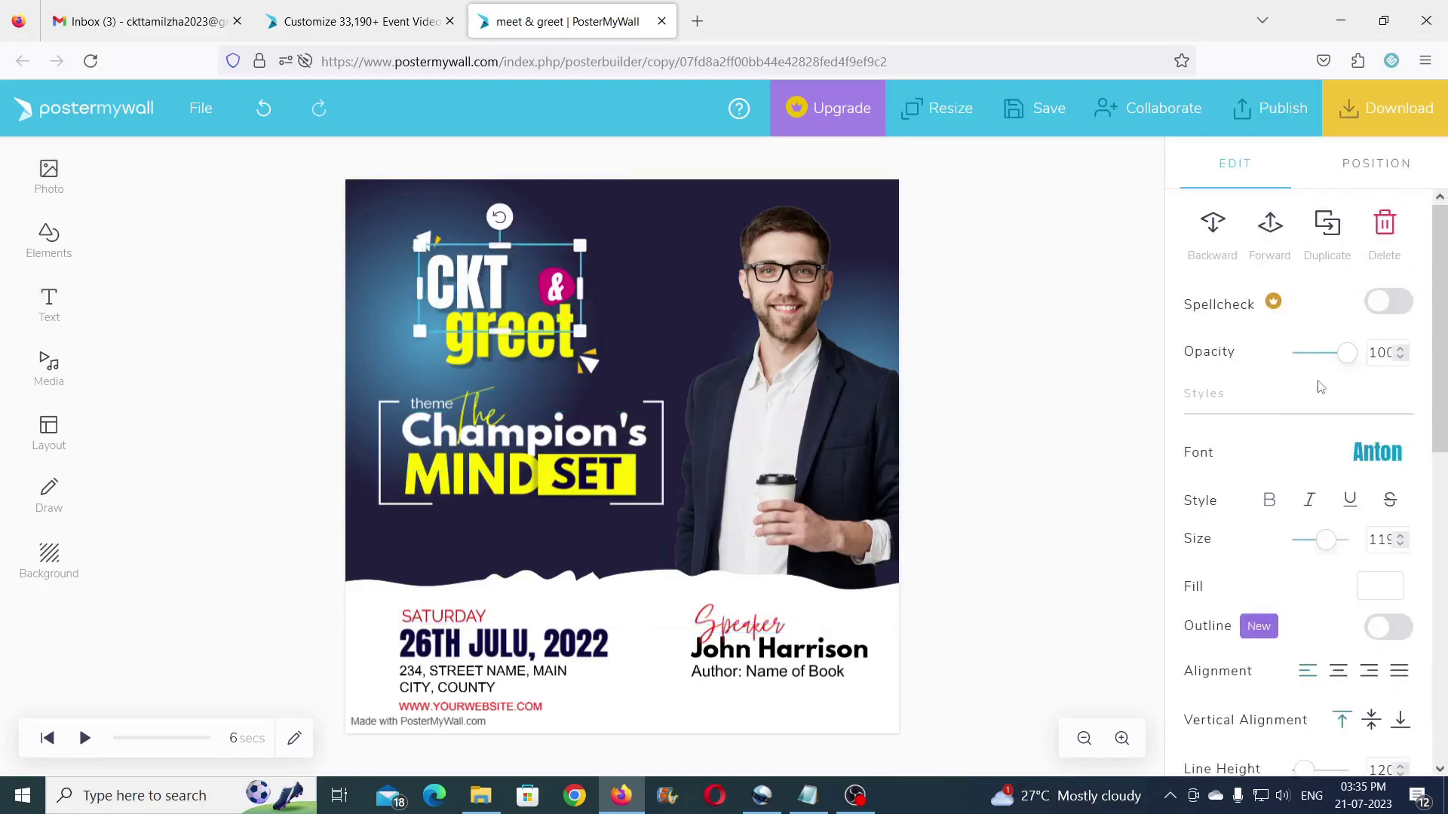
left_click(1273, 252)
scroll(1273, 454, "down", 2)
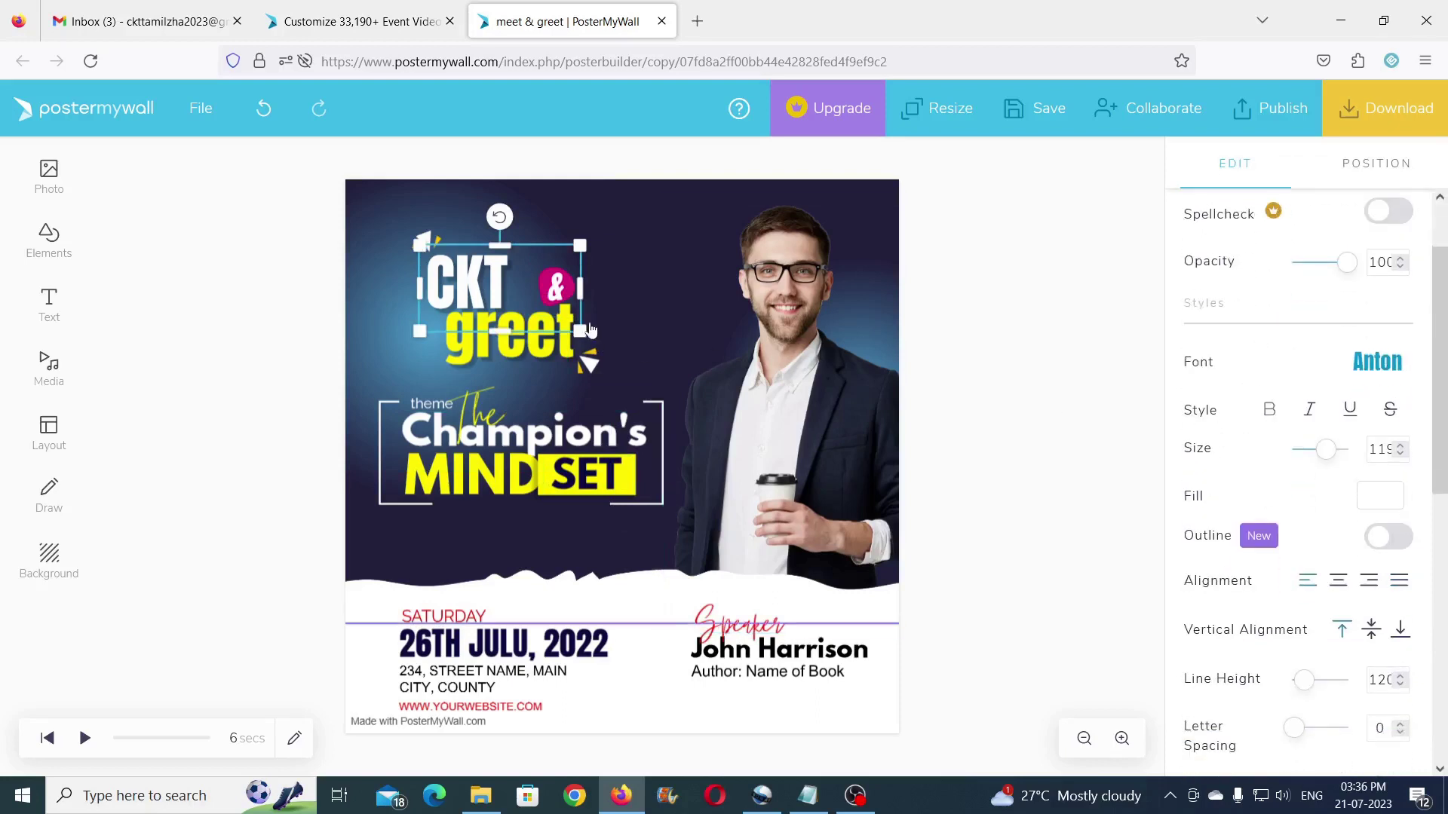
scroll(1240, 385, "down", 2)
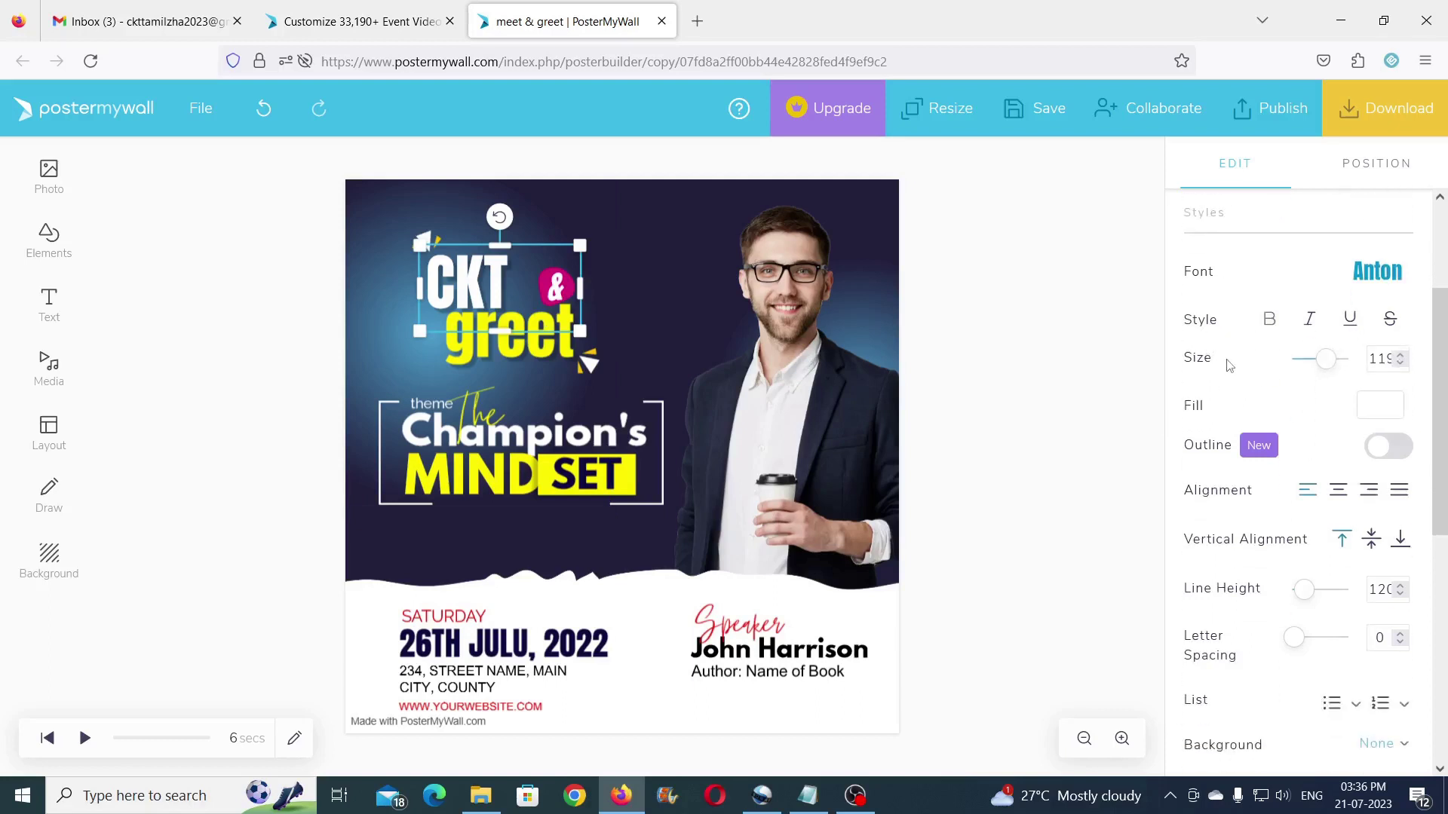
scroll(1236, 407, "down", 10)
scroll(1254, 510, "up", 7)
scroll(1254, 510, "up", 8)
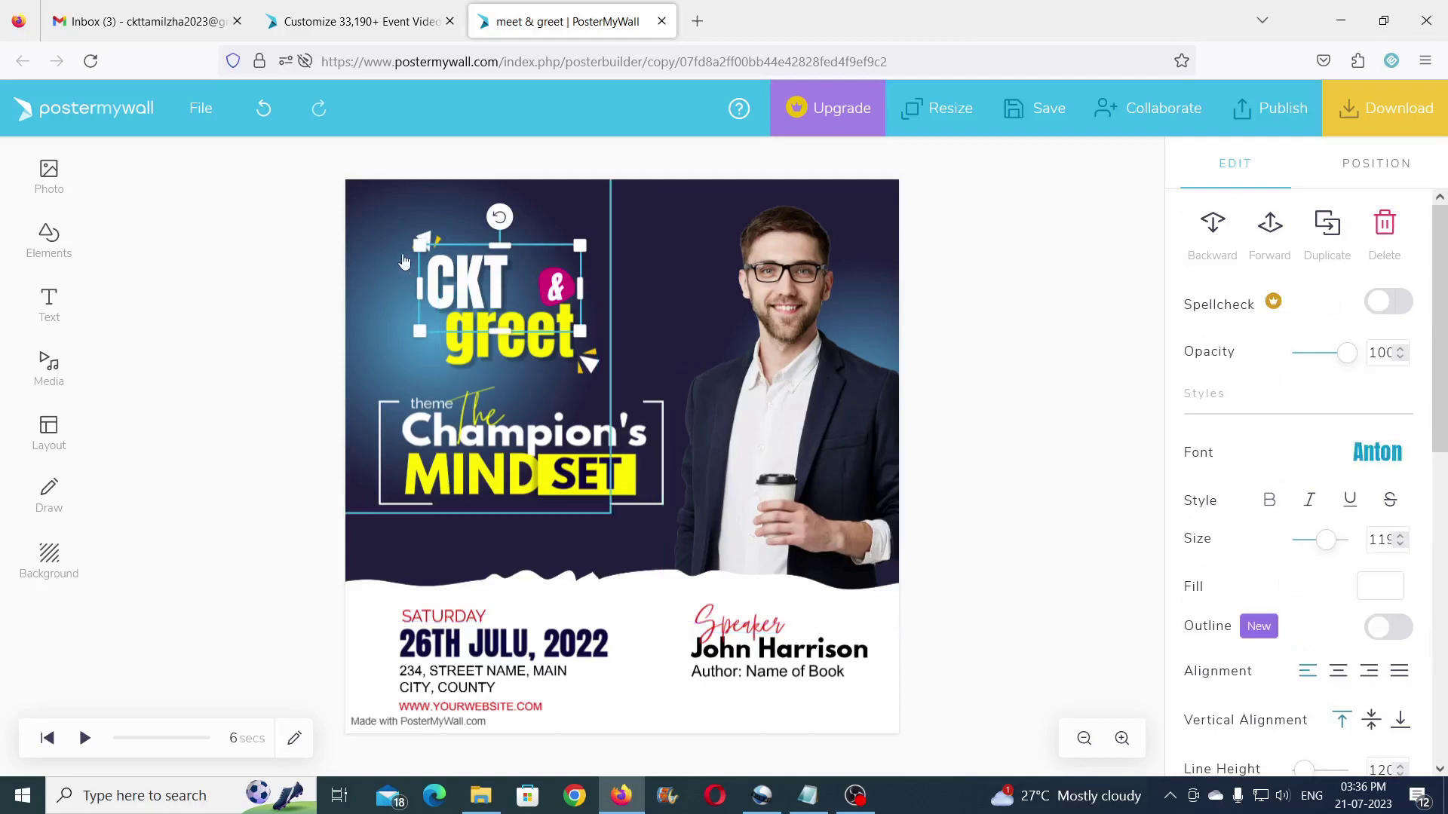
left_click(425, 238)
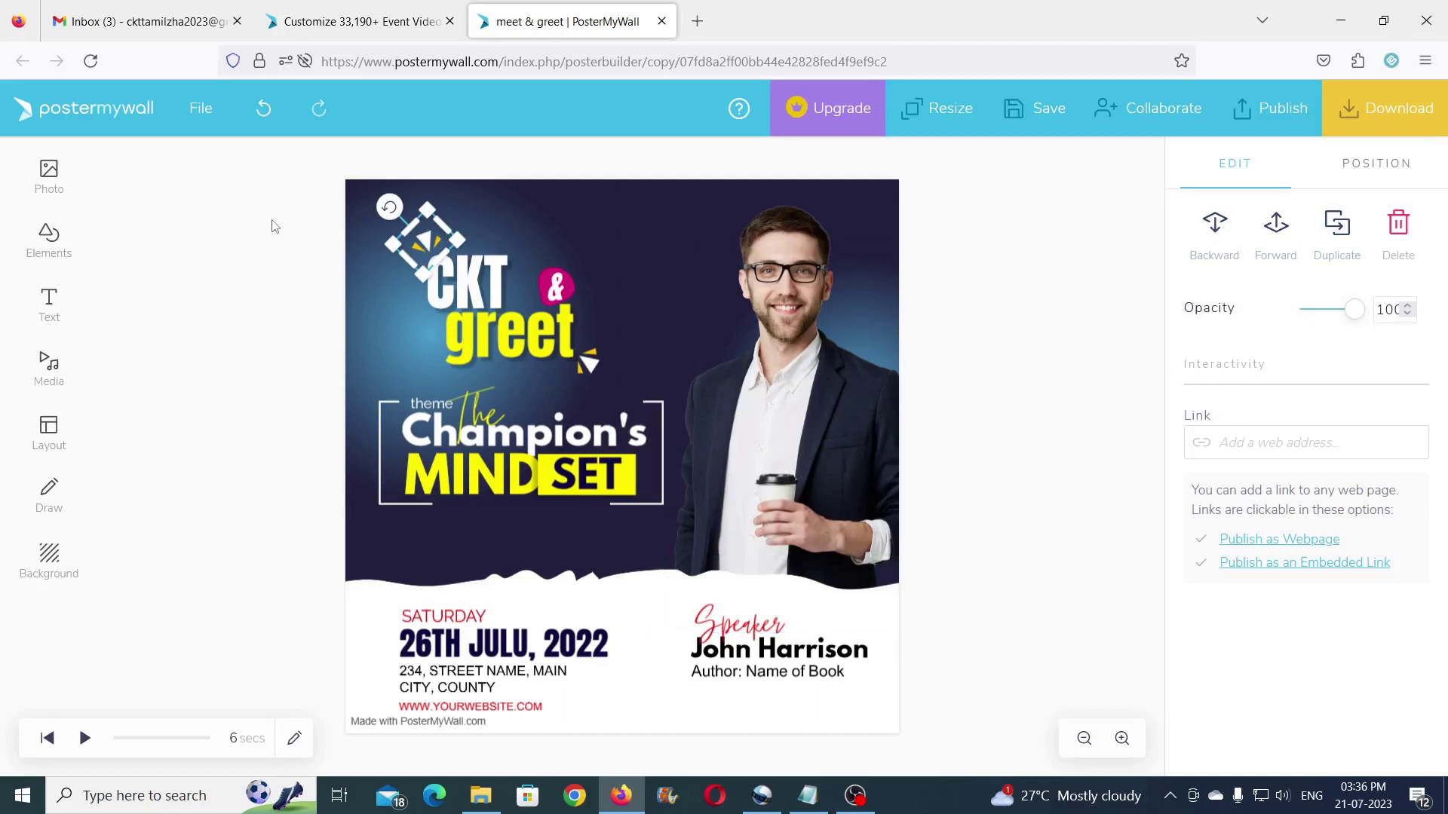
left_click(158, 210)
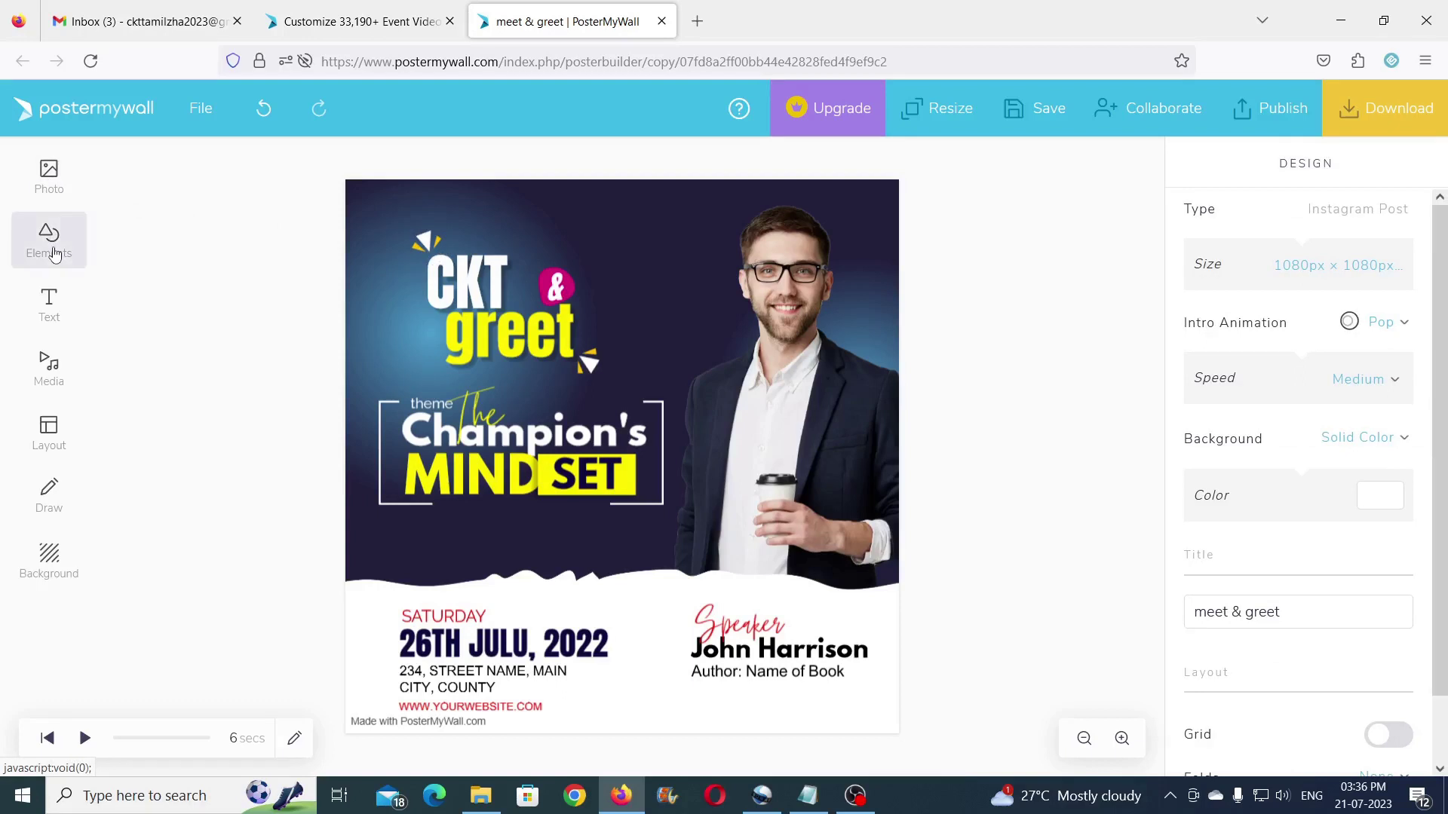
Step: Browse the library of shapes that can be added to the design, from basic forms to arrows, banners and speech bubbles
left_click(48, 183)
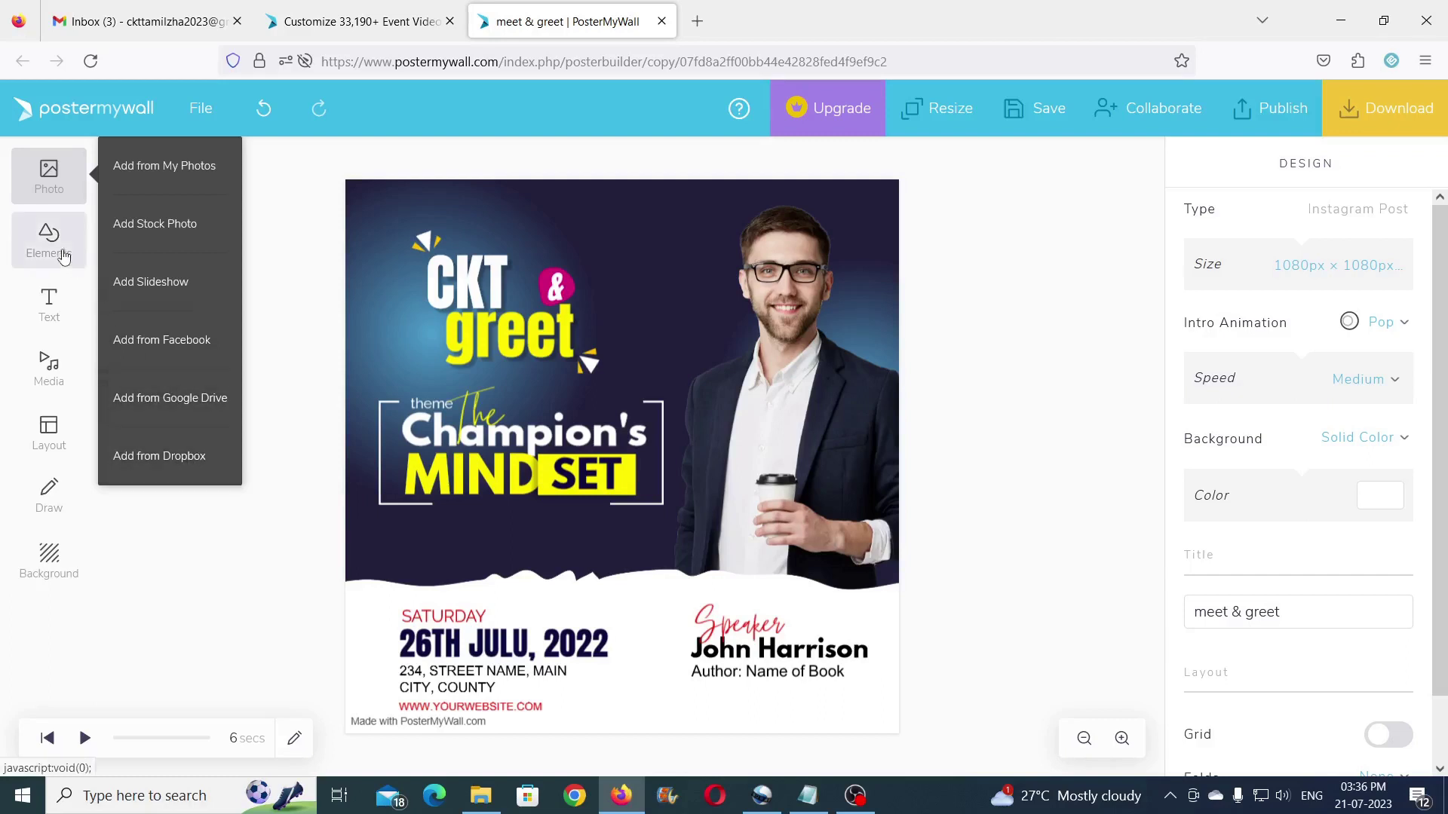
mouse_move(64, 253)
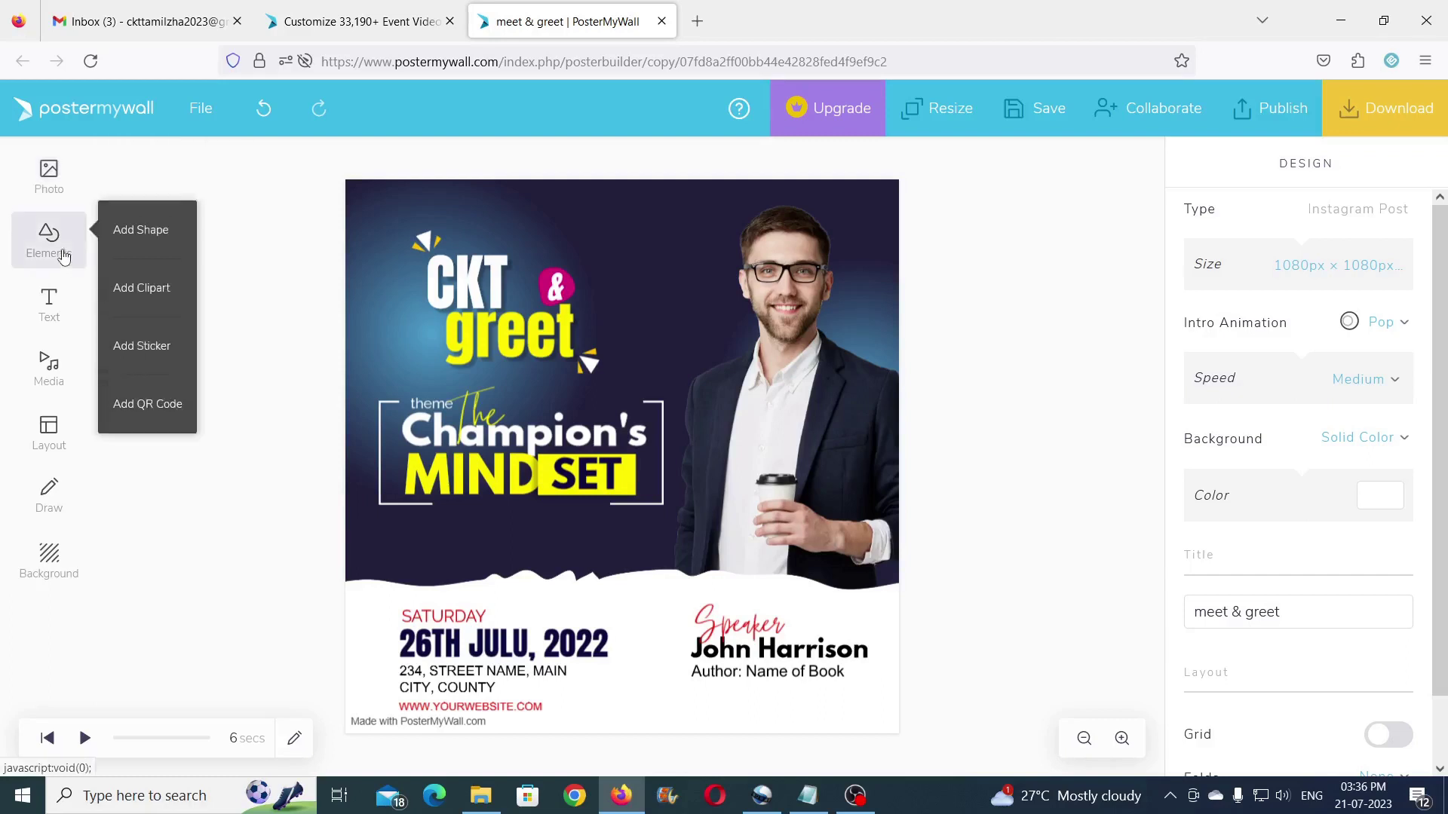
left_click(146, 234)
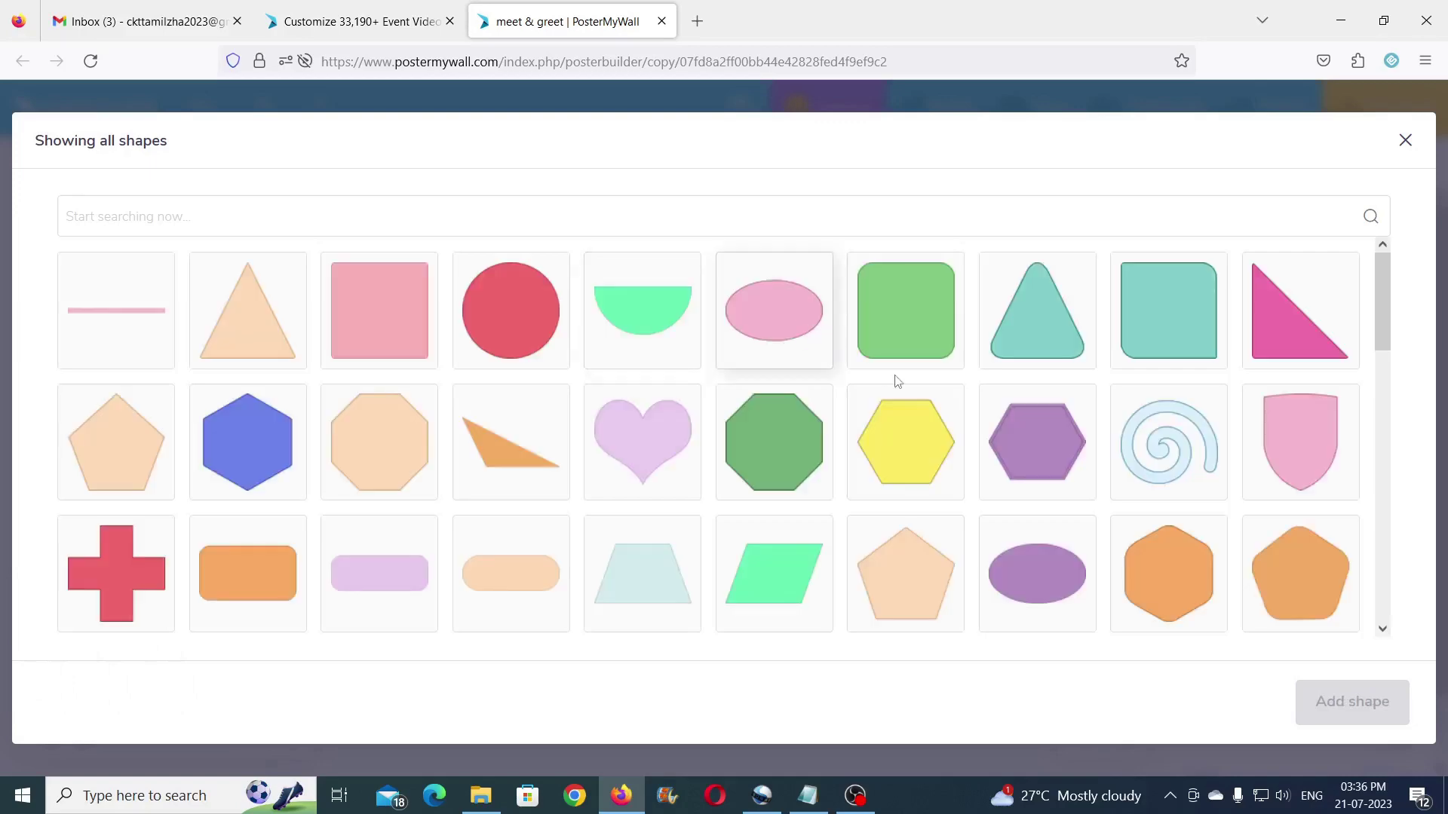
scroll(895, 382, "down", 10)
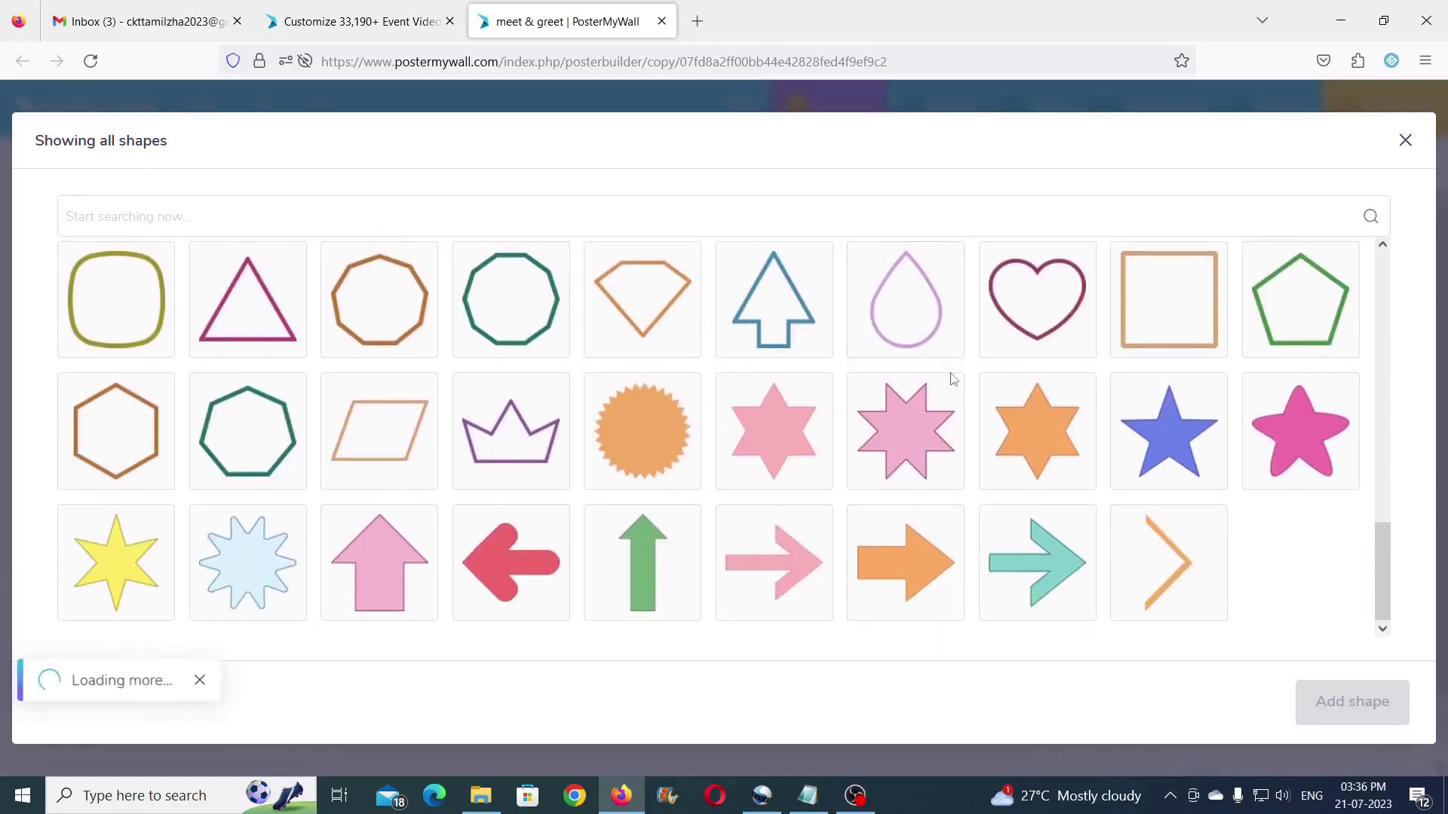
scroll(822, 374, "down", 5)
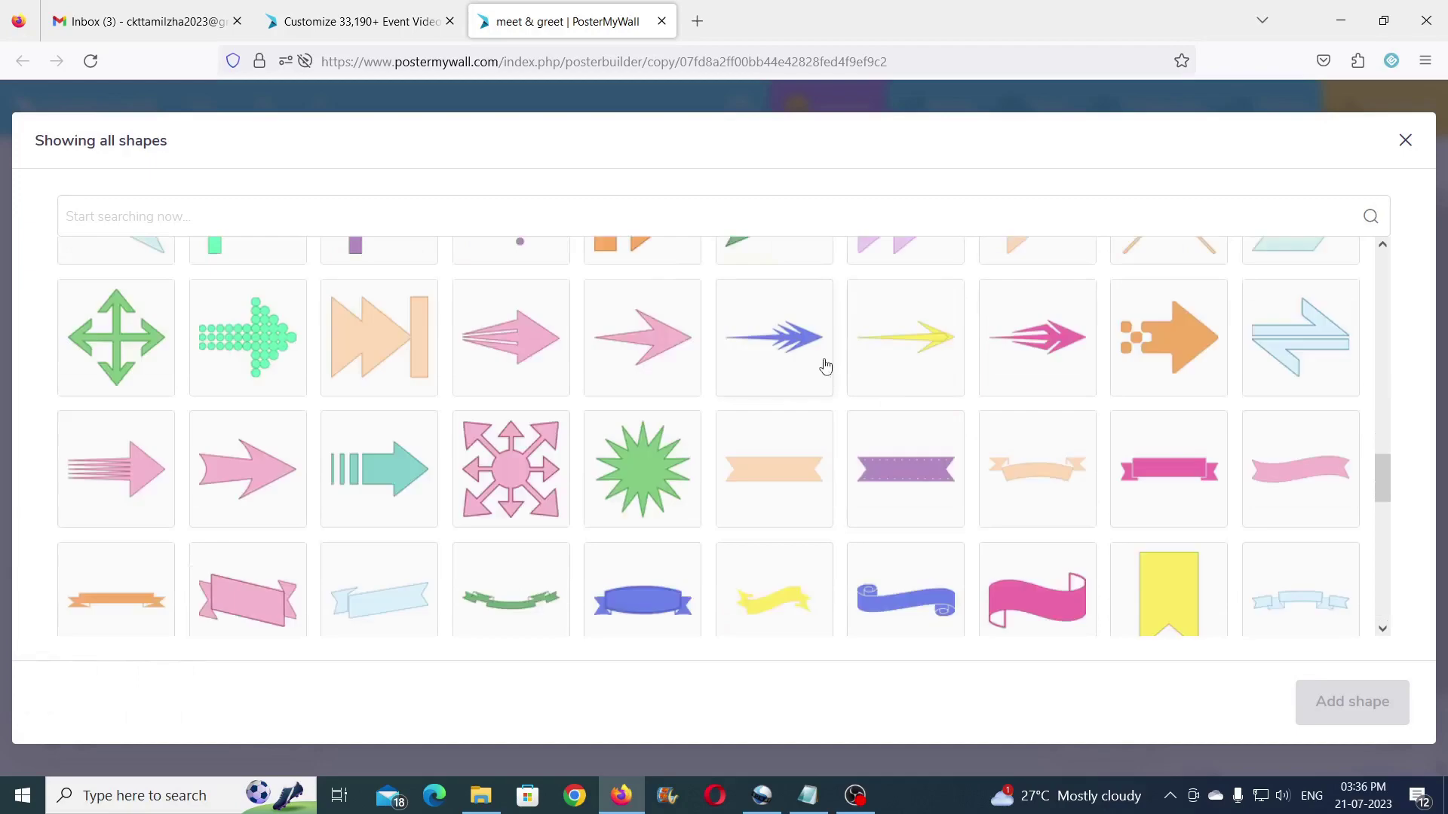
scroll(840, 366, "down", 5)
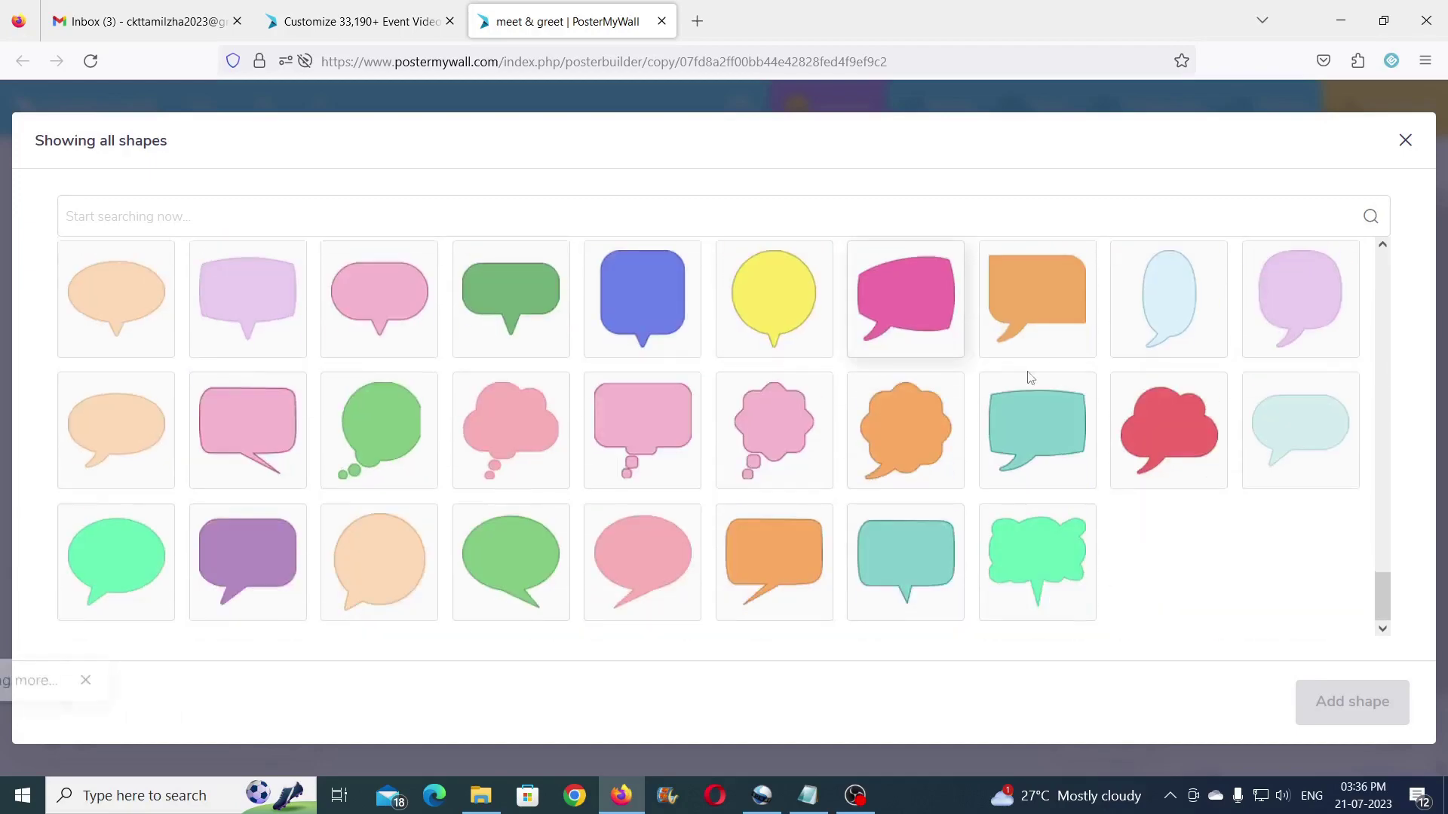
scroll(1030, 382, "down", 5)
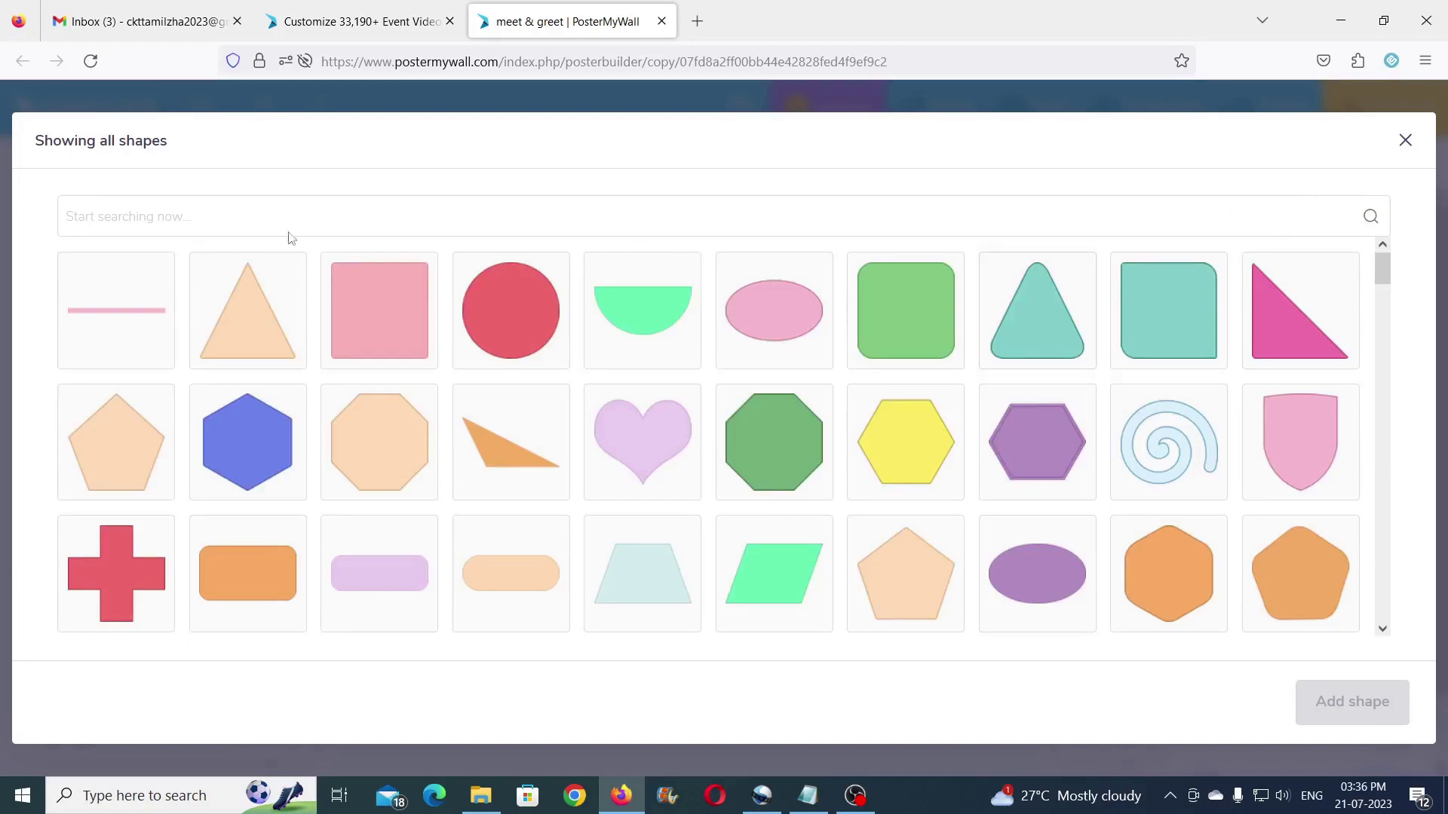
left_click(1409, 145)
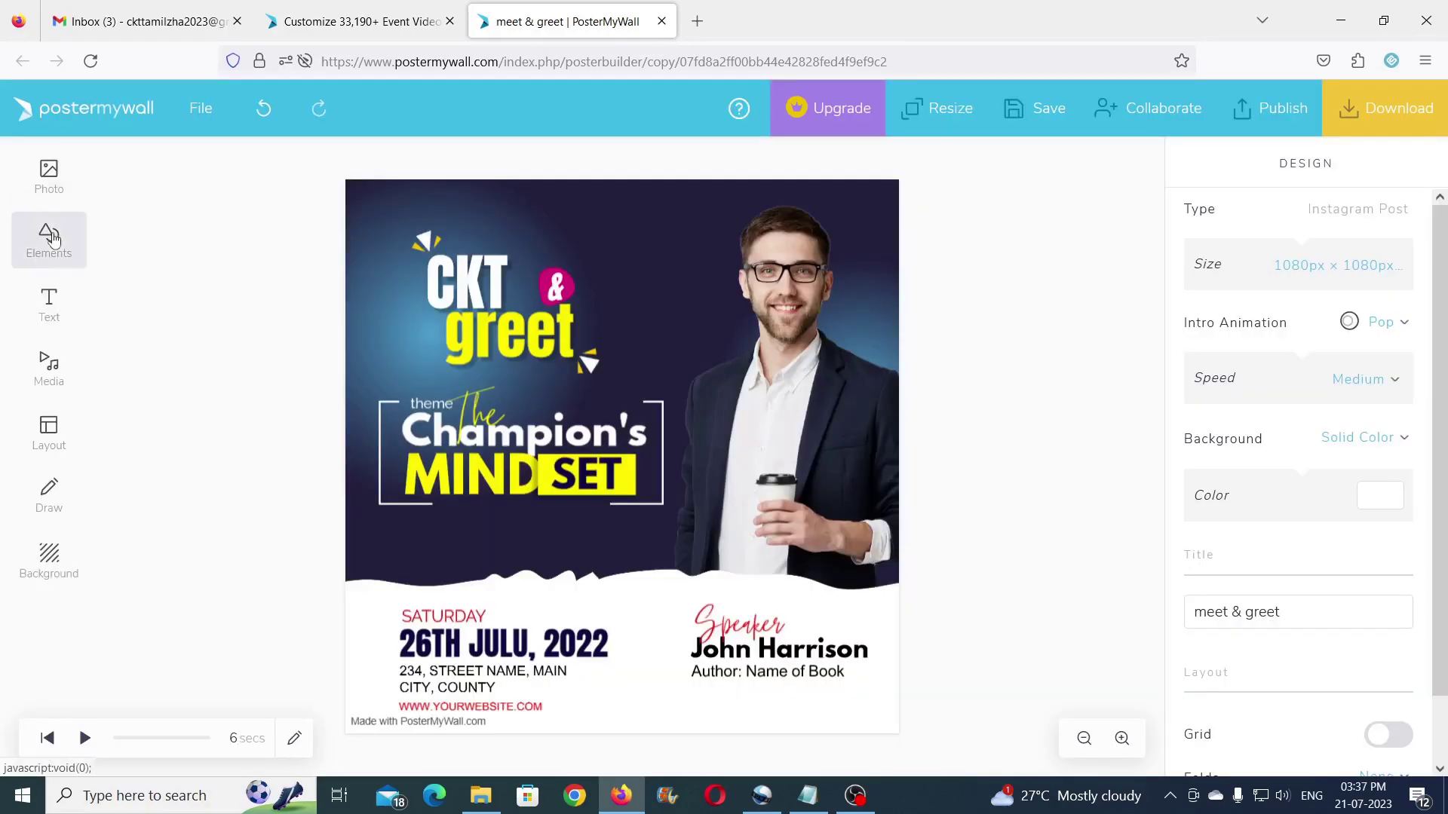
Step: Search the Pixabay clipart library for "computer" and look through the results
left_click(53, 239)
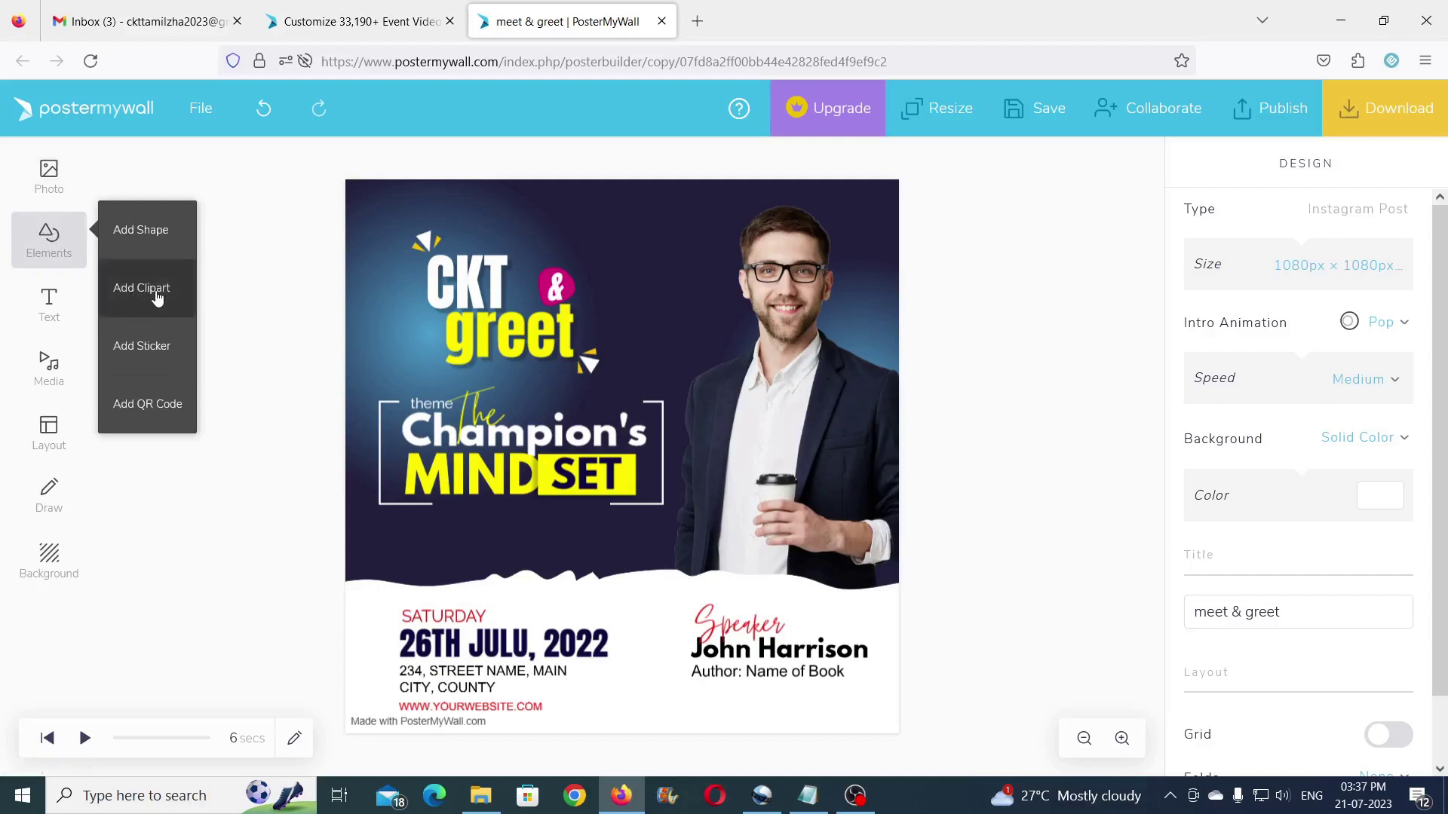
left_click(149, 296)
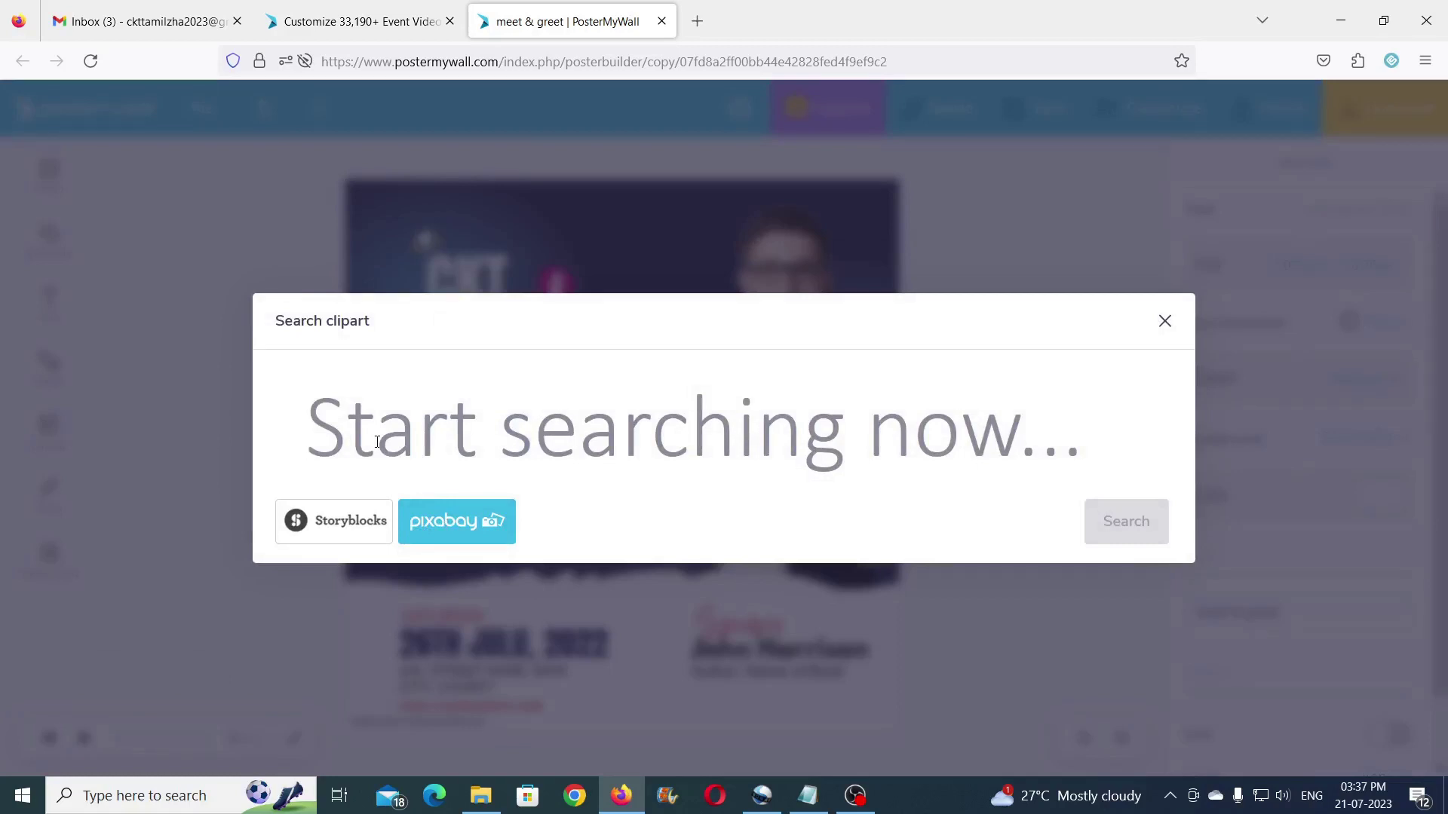
type("co")
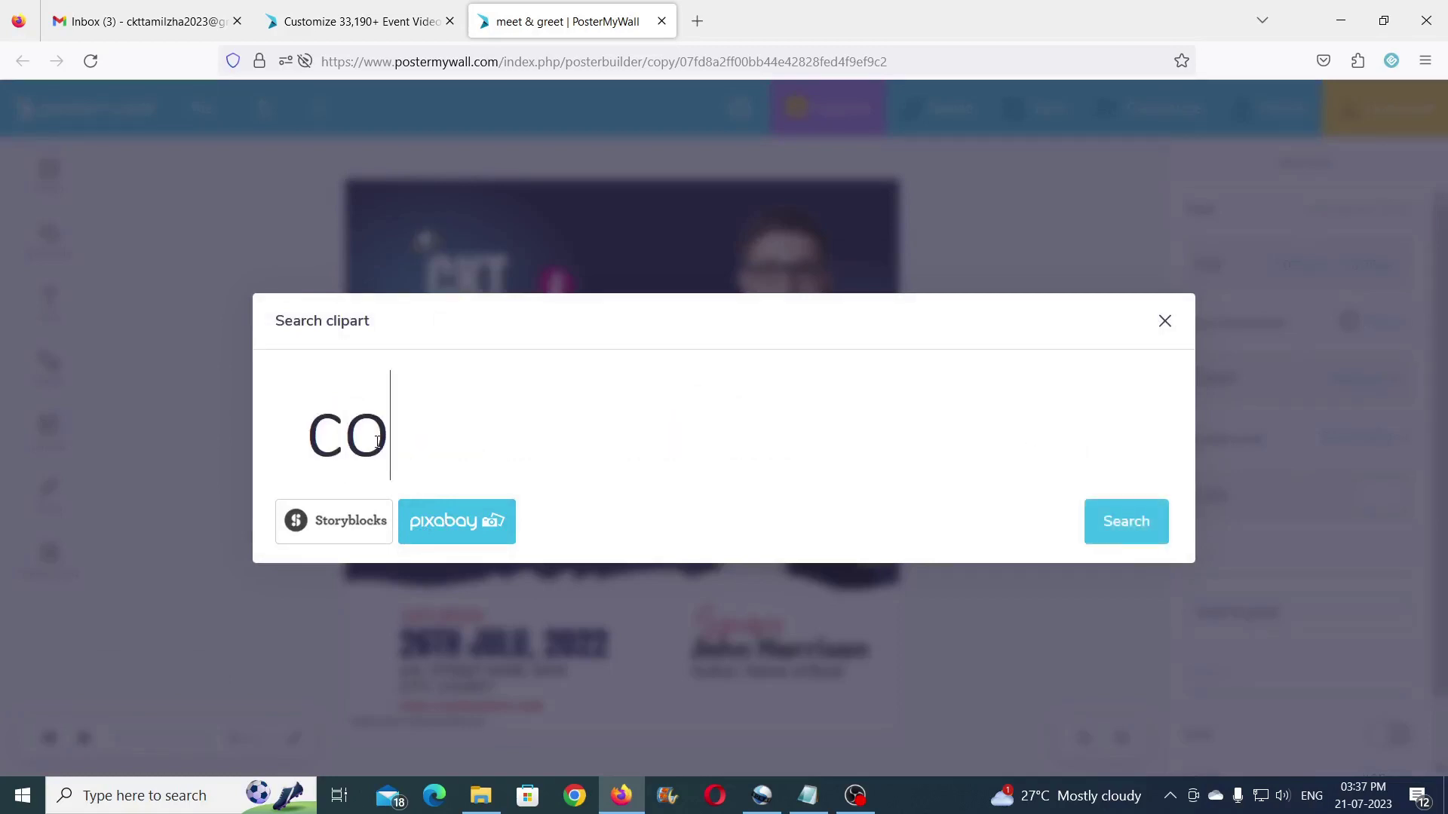
type("mputer")
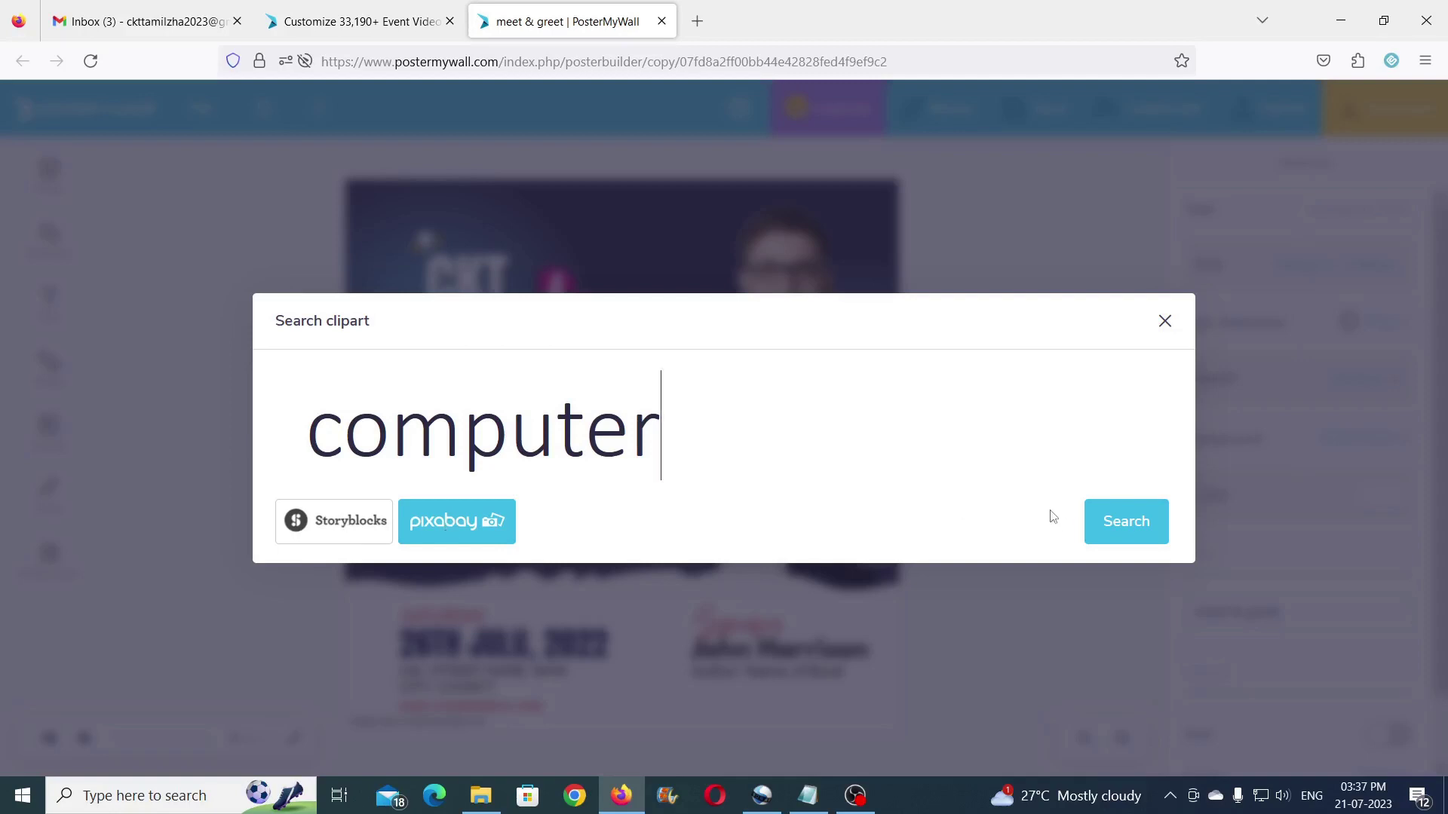
left_click(1127, 521)
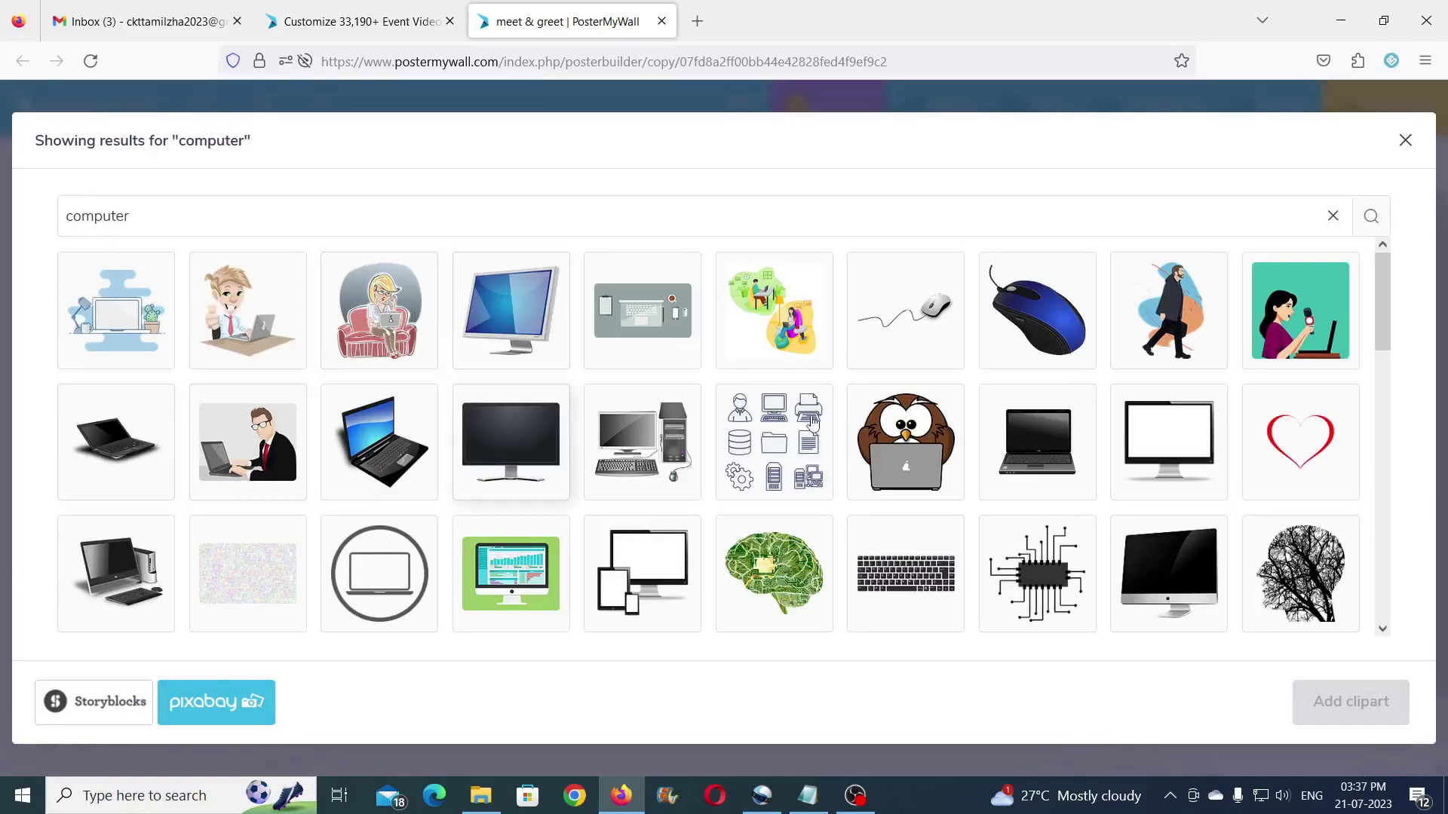
scroll(1093, 339, "down", 3)
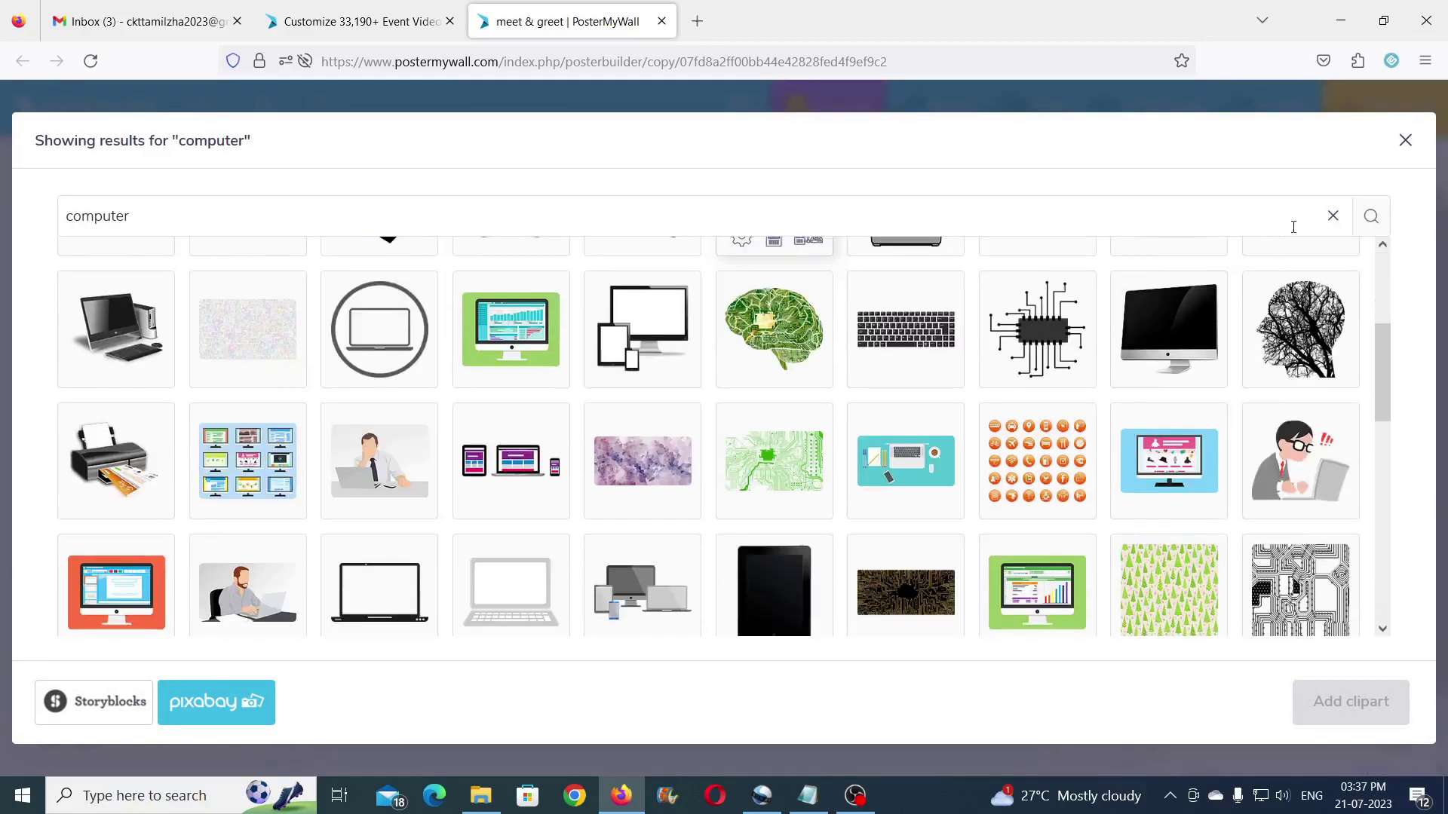
left_click(1380, 147)
Step: Browse the collection of stickers that can be added to the design
left_click(72, 250)
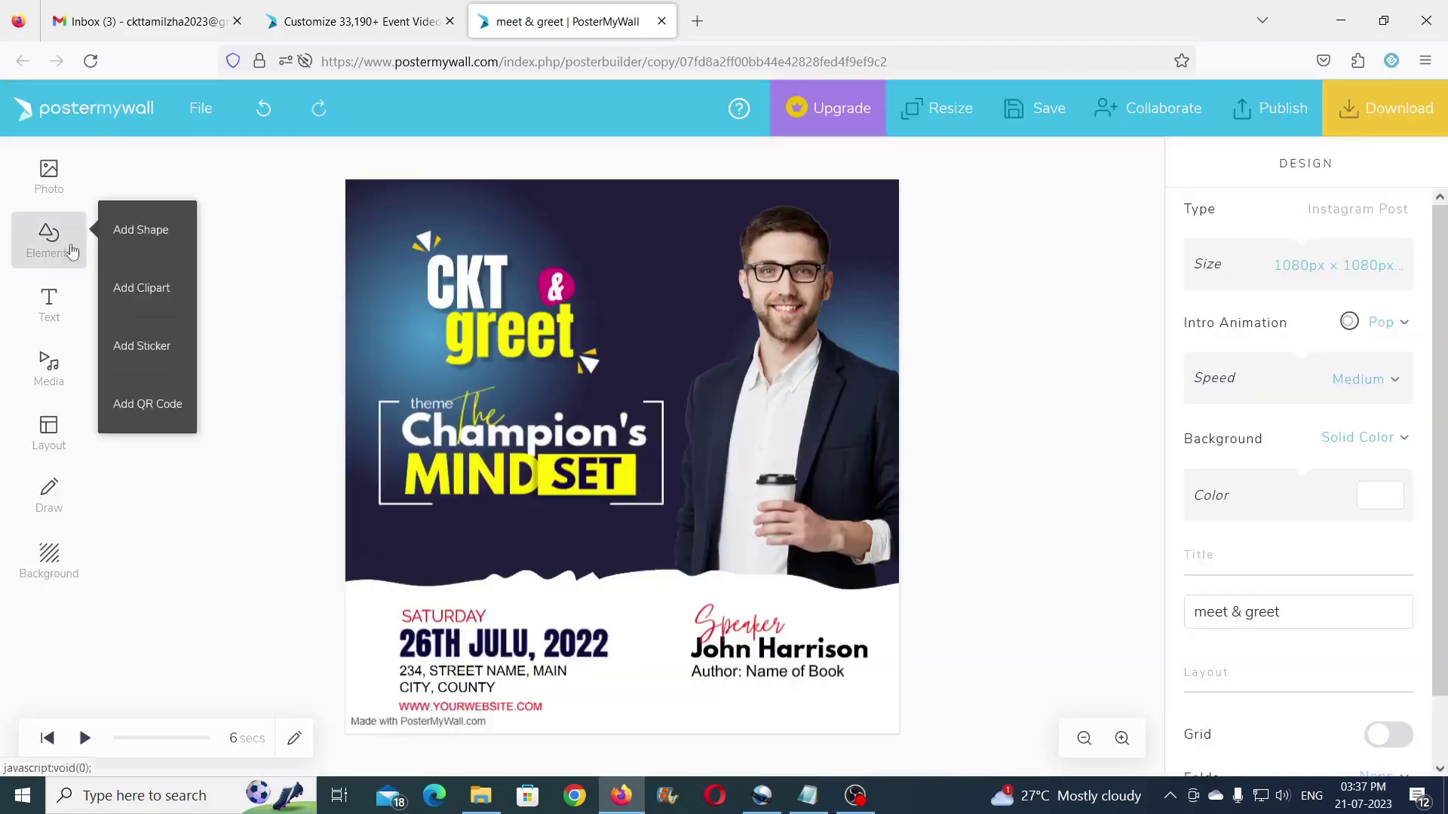
left_click(165, 353)
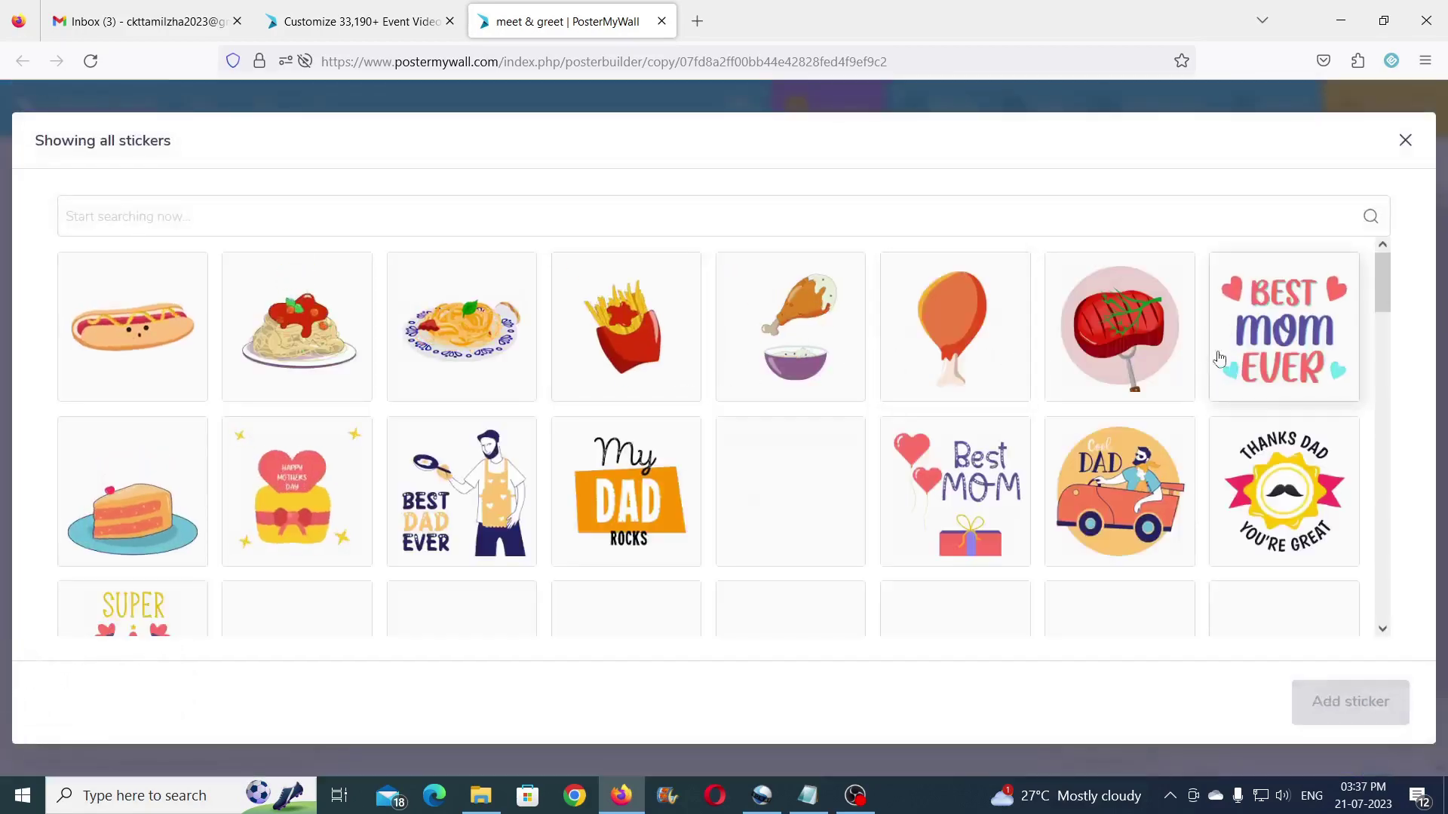
scroll(1222, 382, "down", 10)
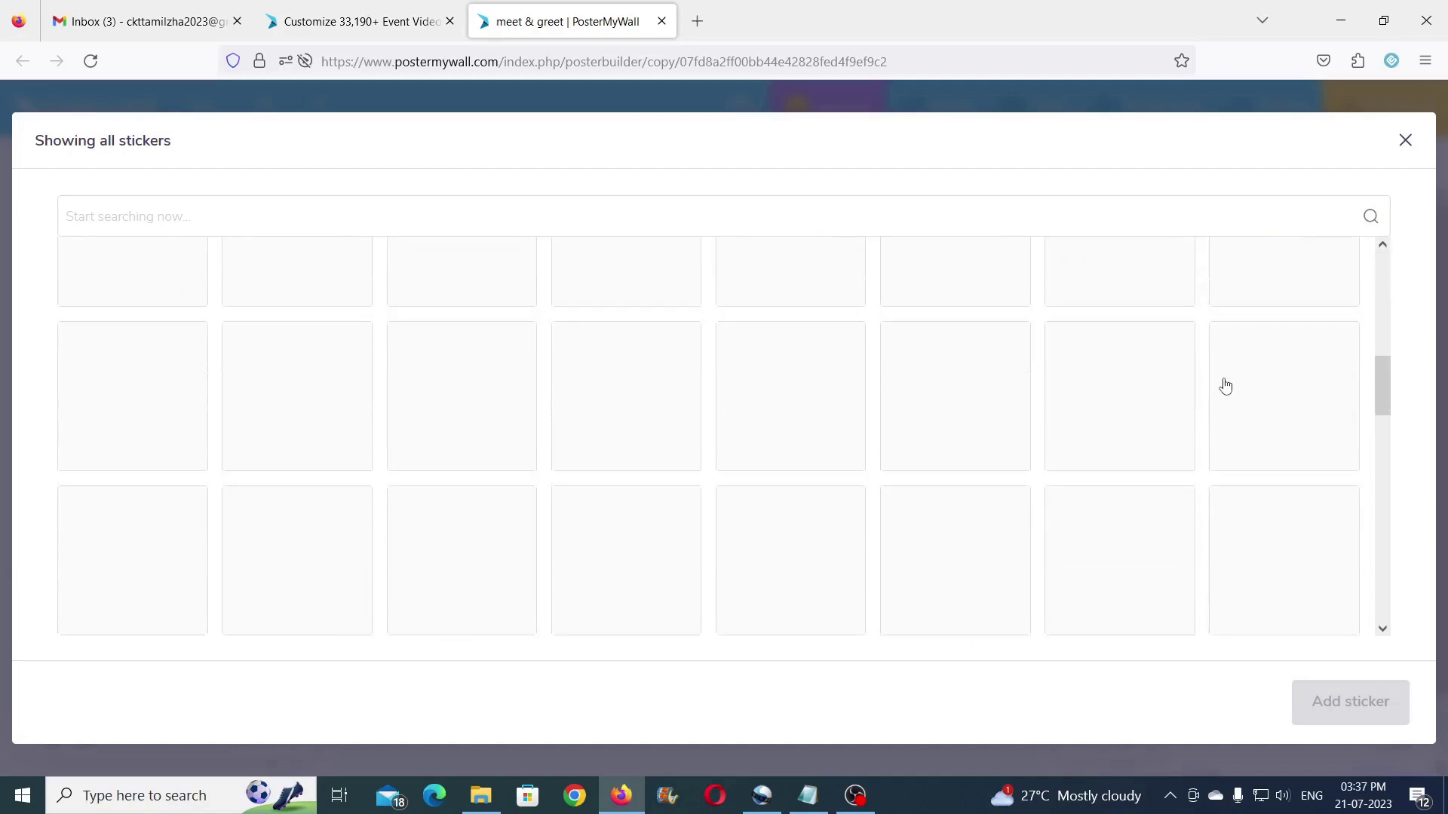
scroll(1116, 401, "up", 2)
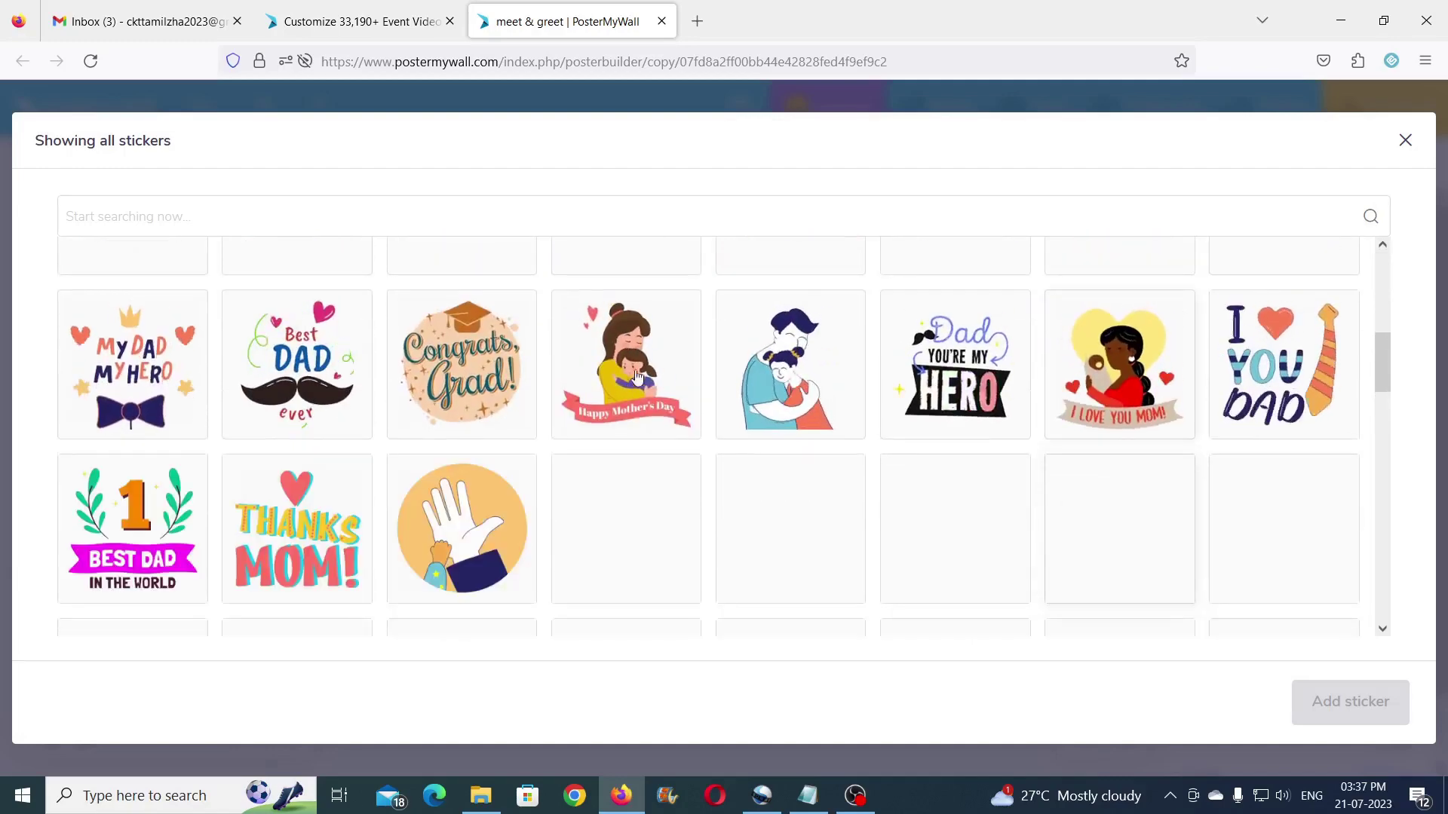
scroll(1006, 492, "up", 3)
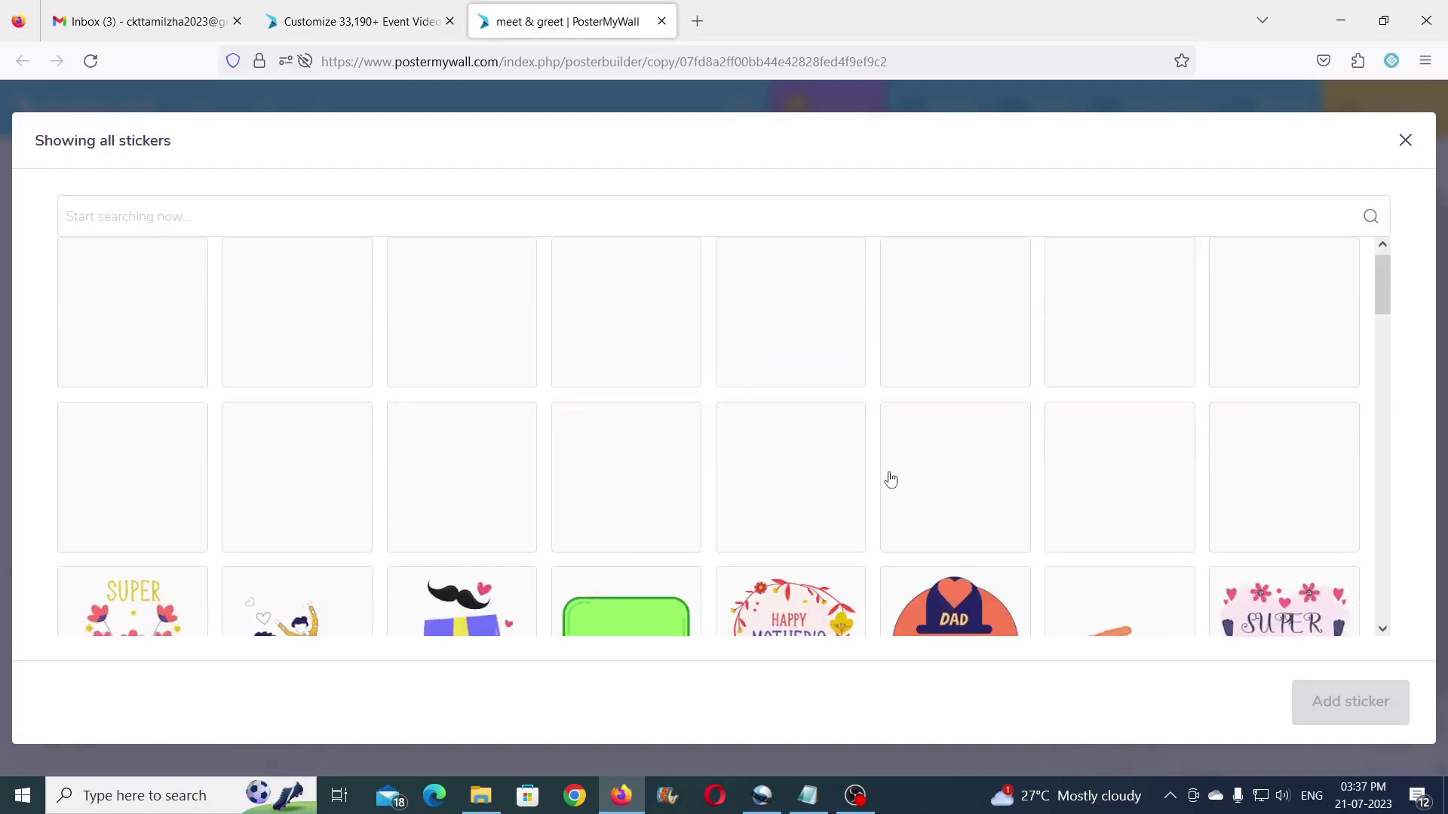
scroll(868, 477, "down", 2)
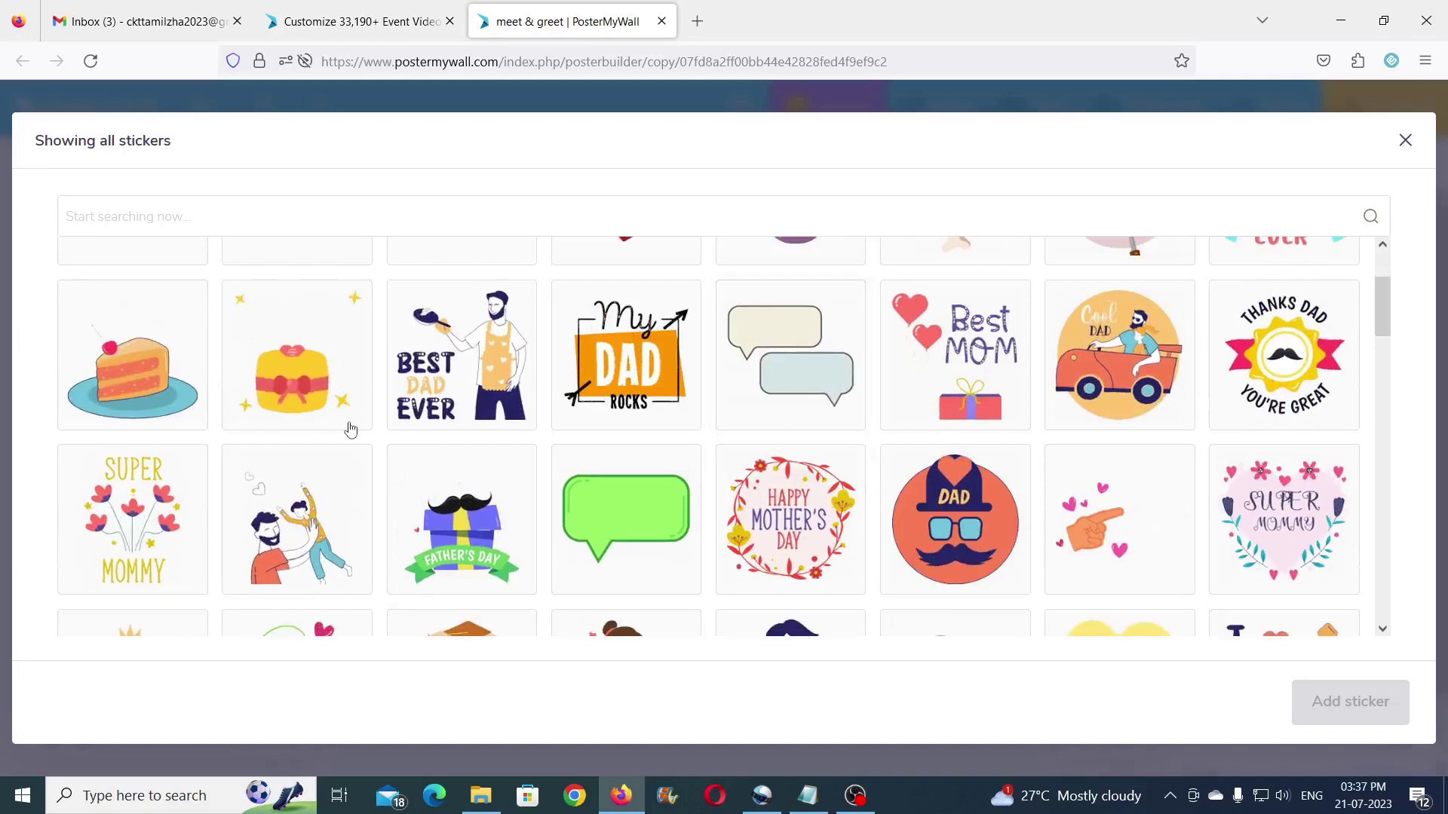
left_click(1404, 142)
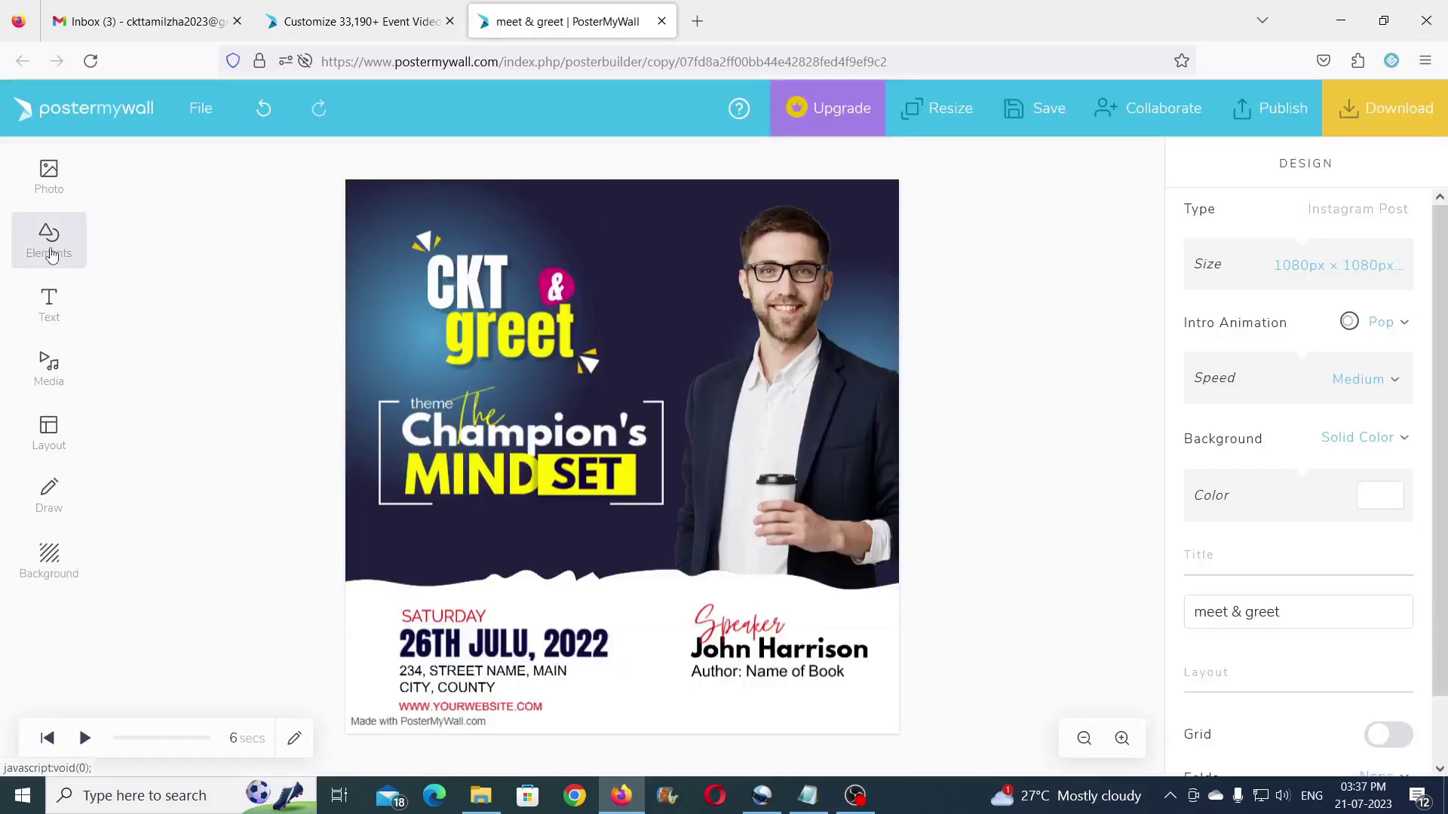
Step: Add a QR code to the poster and place it between the CKT heading and the man's head
left_click(50, 252)
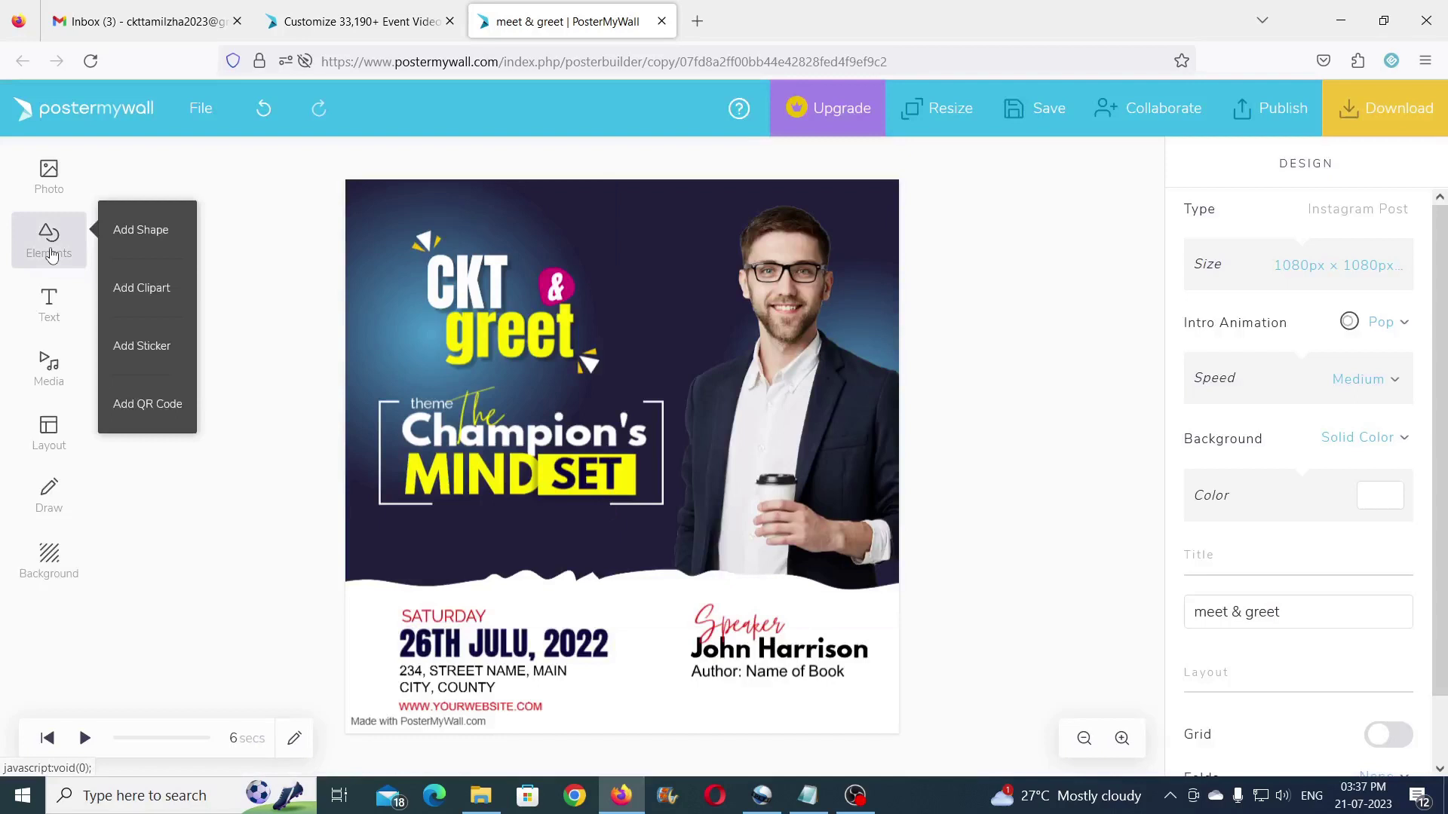
left_click(136, 419)
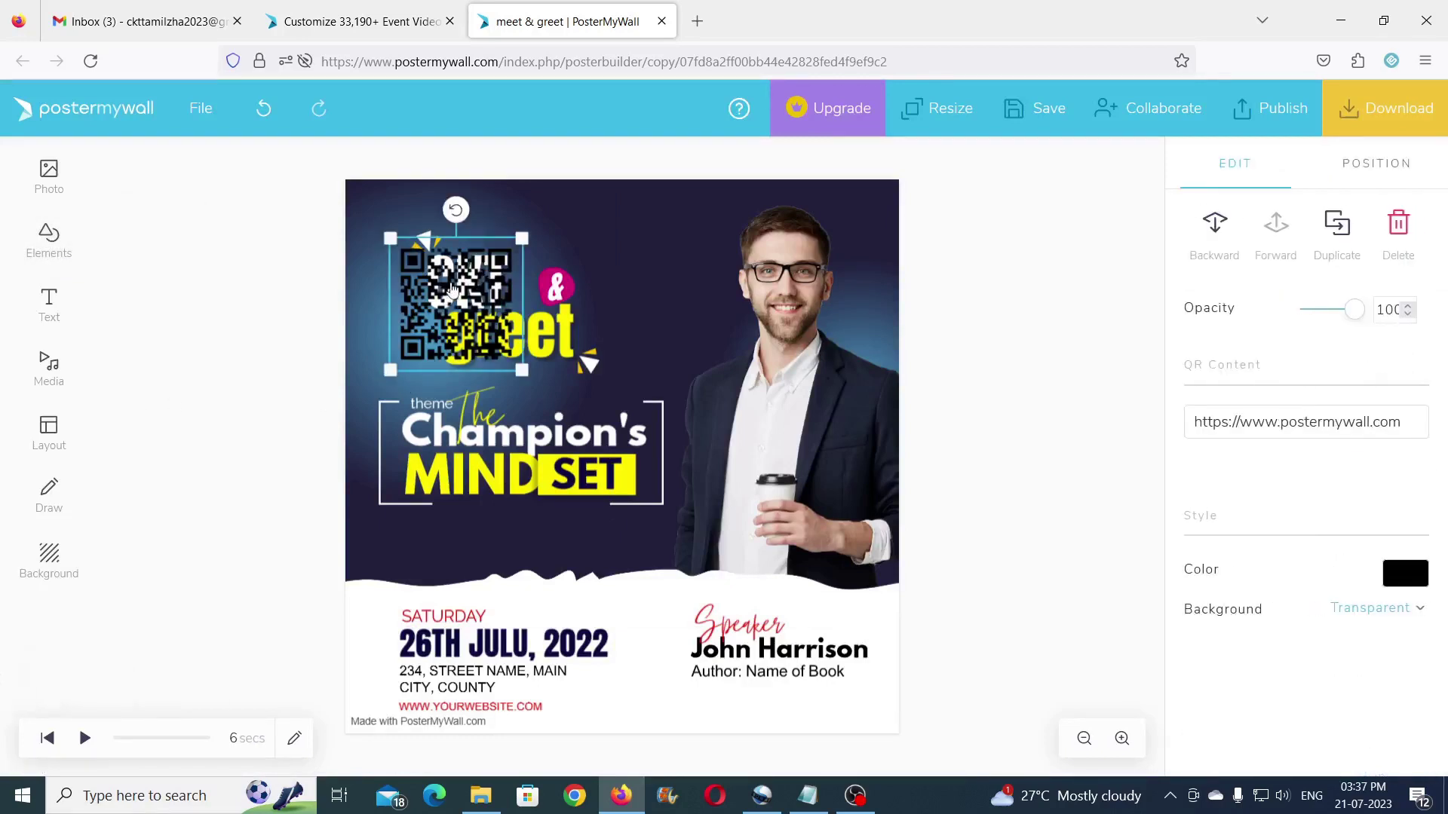
left_click_drag(467, 285, 665, 239)
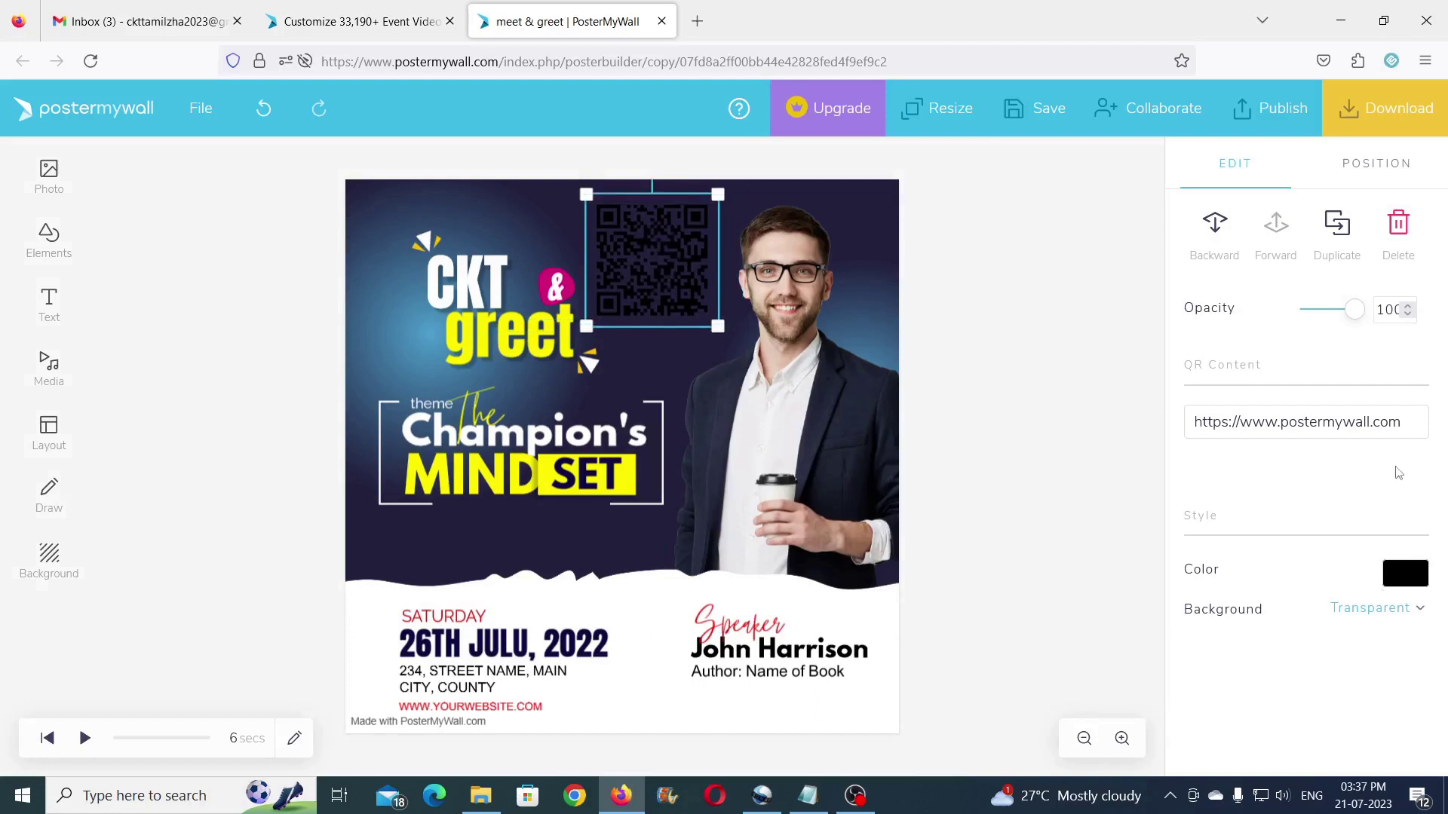
Step: Recolor the QR code with the yellow already used in the design
left_click_drag(1194, 421, 1394, 422)
left_click(1405, 575)
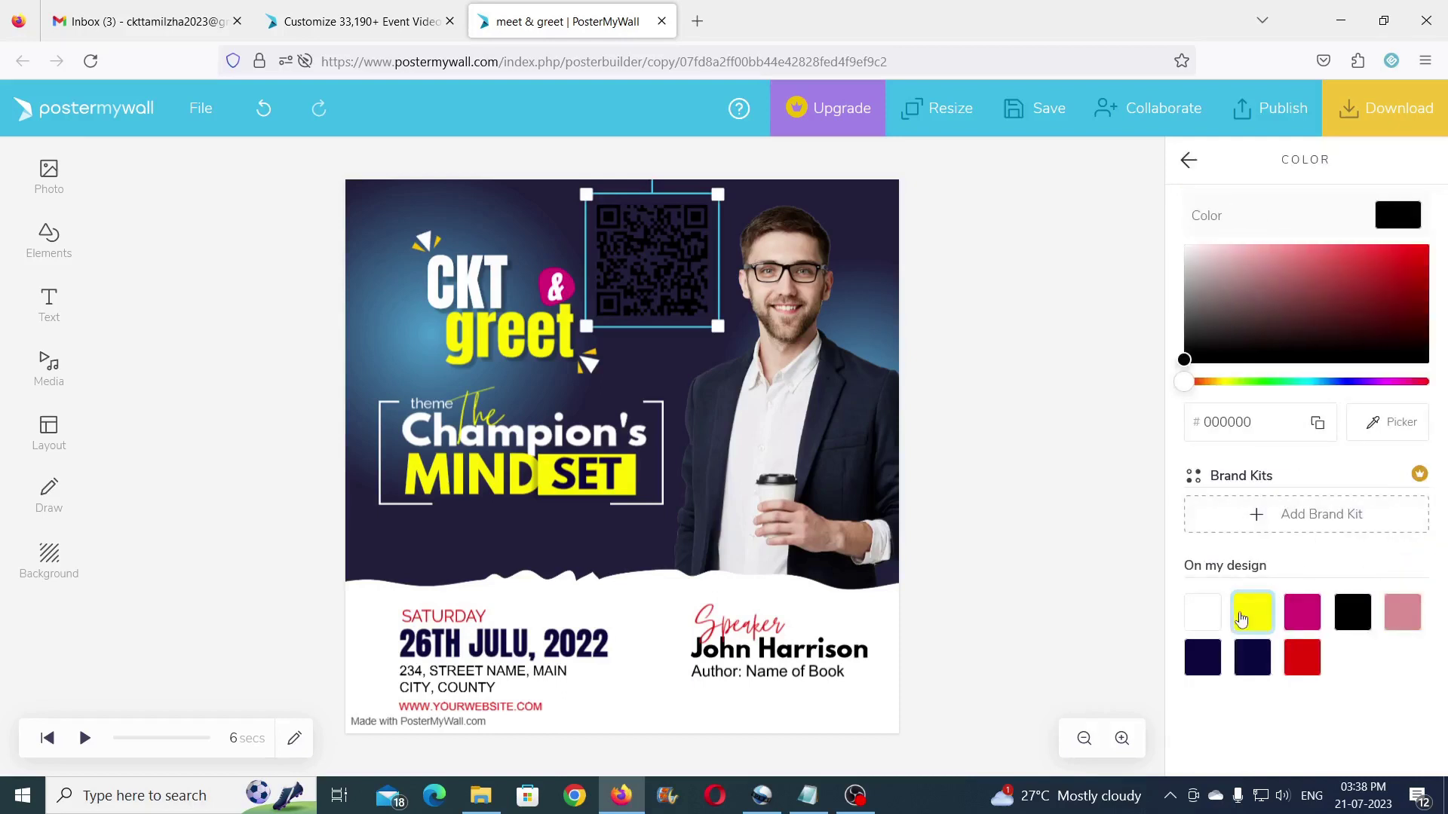
left_click(1251, 614)
left_click(961, 279)
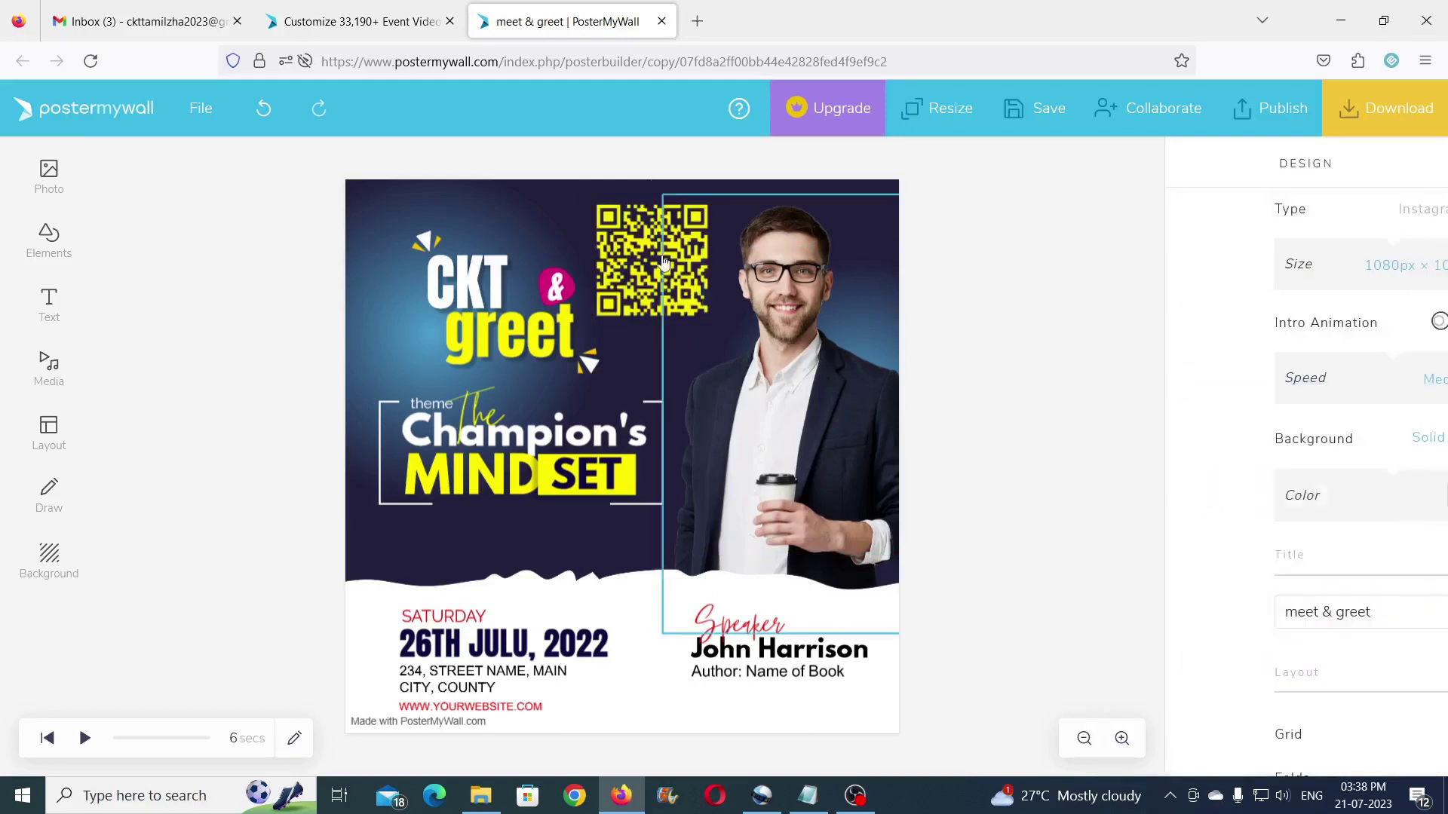
Step: Examine the effects and fonts offered for adding fancy text
left_click(50, 302)
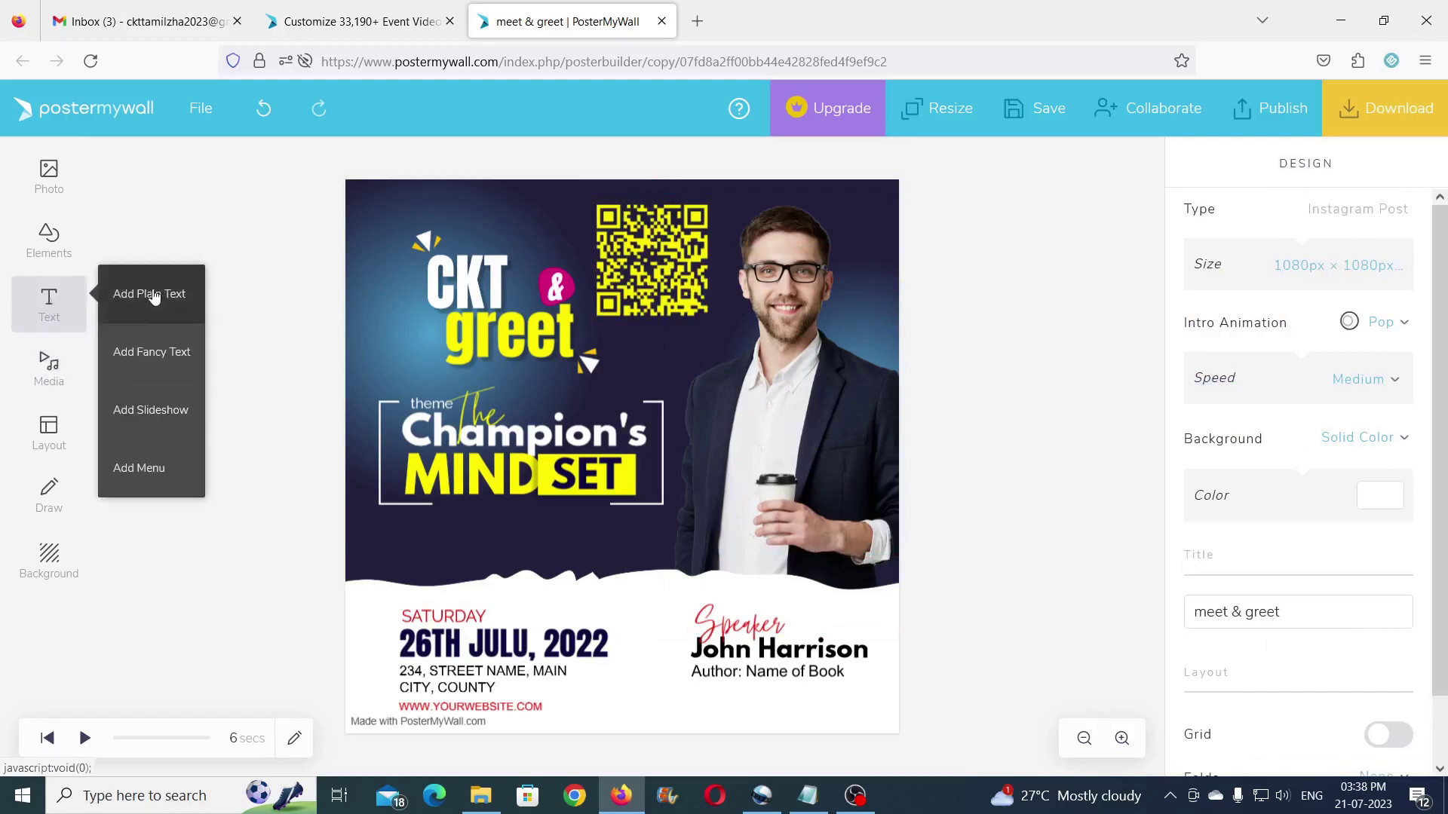
left_click(163, 355)
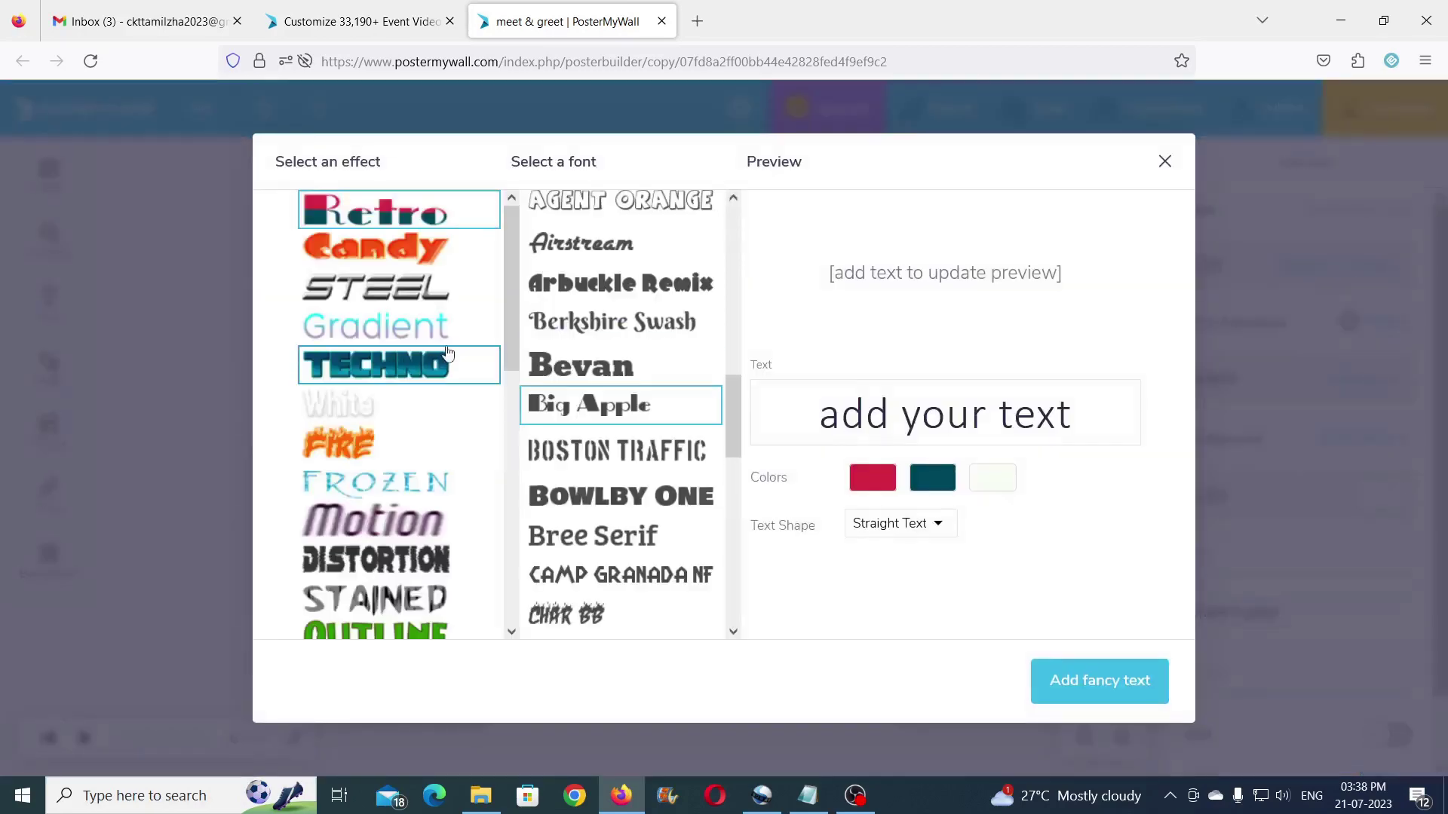
scroll(444, 323, "down", 8)
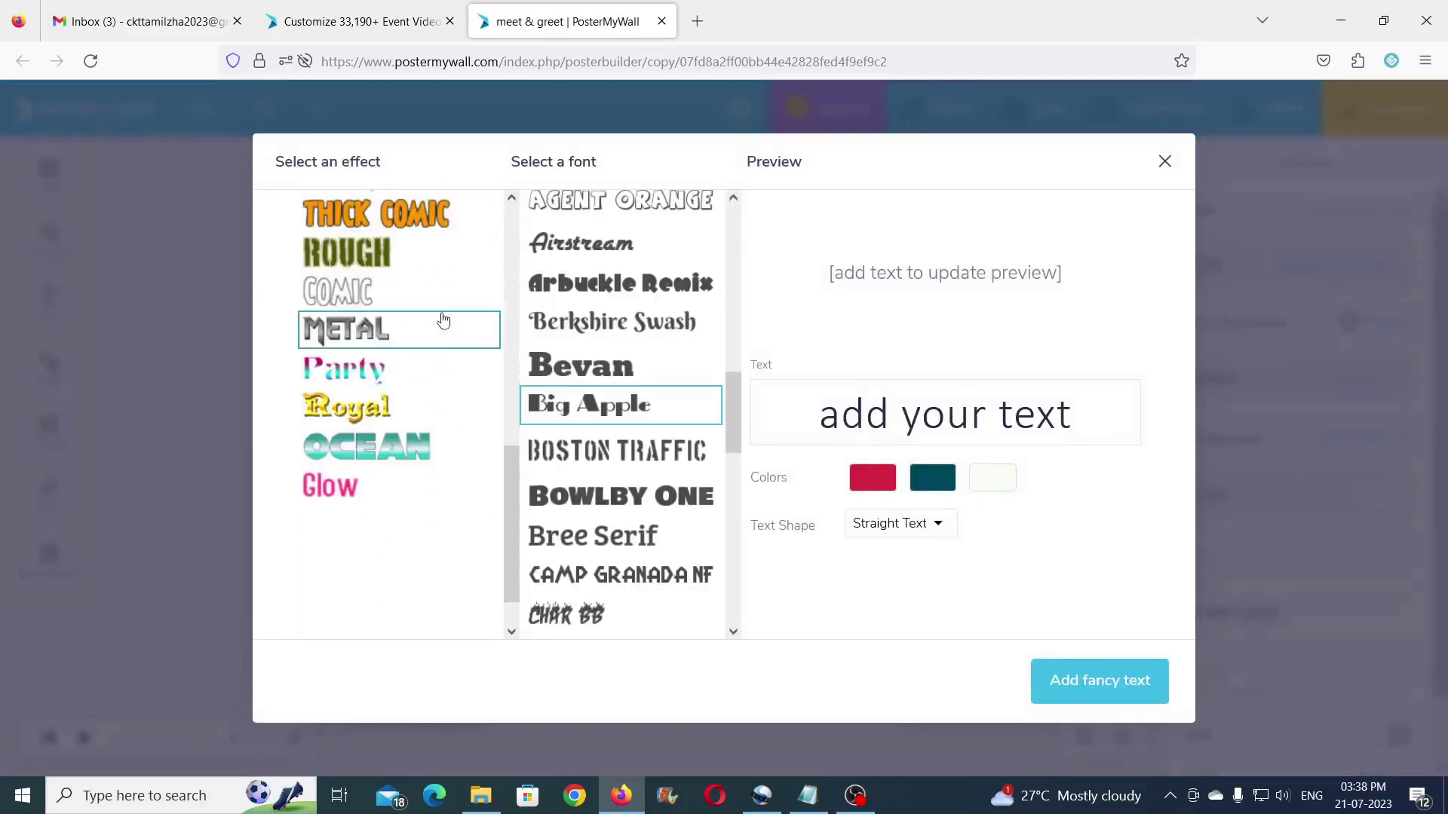
scroll(443, 323, "down", 1)
left_click(1165, 162)
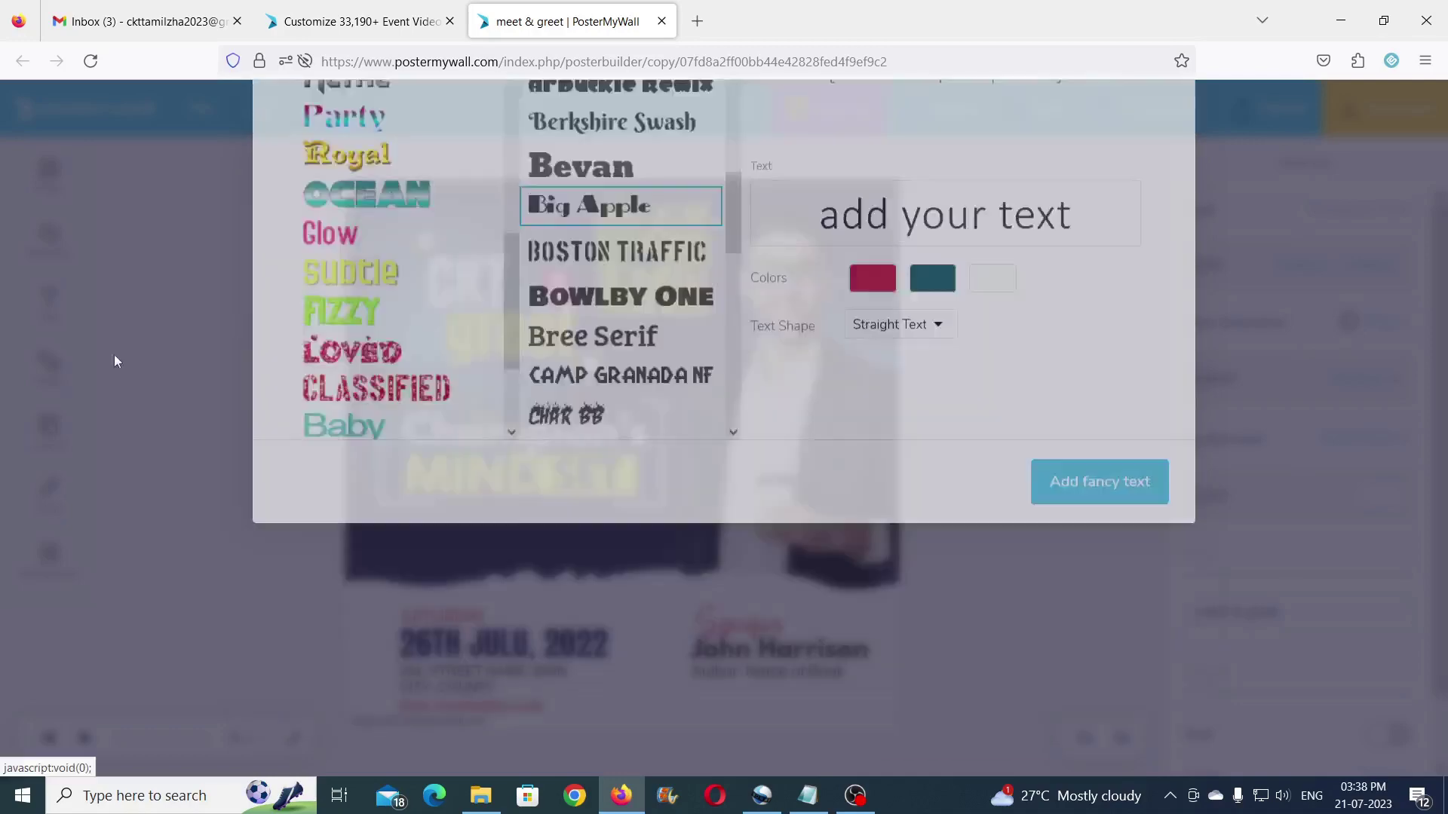
left_click(49, 301)
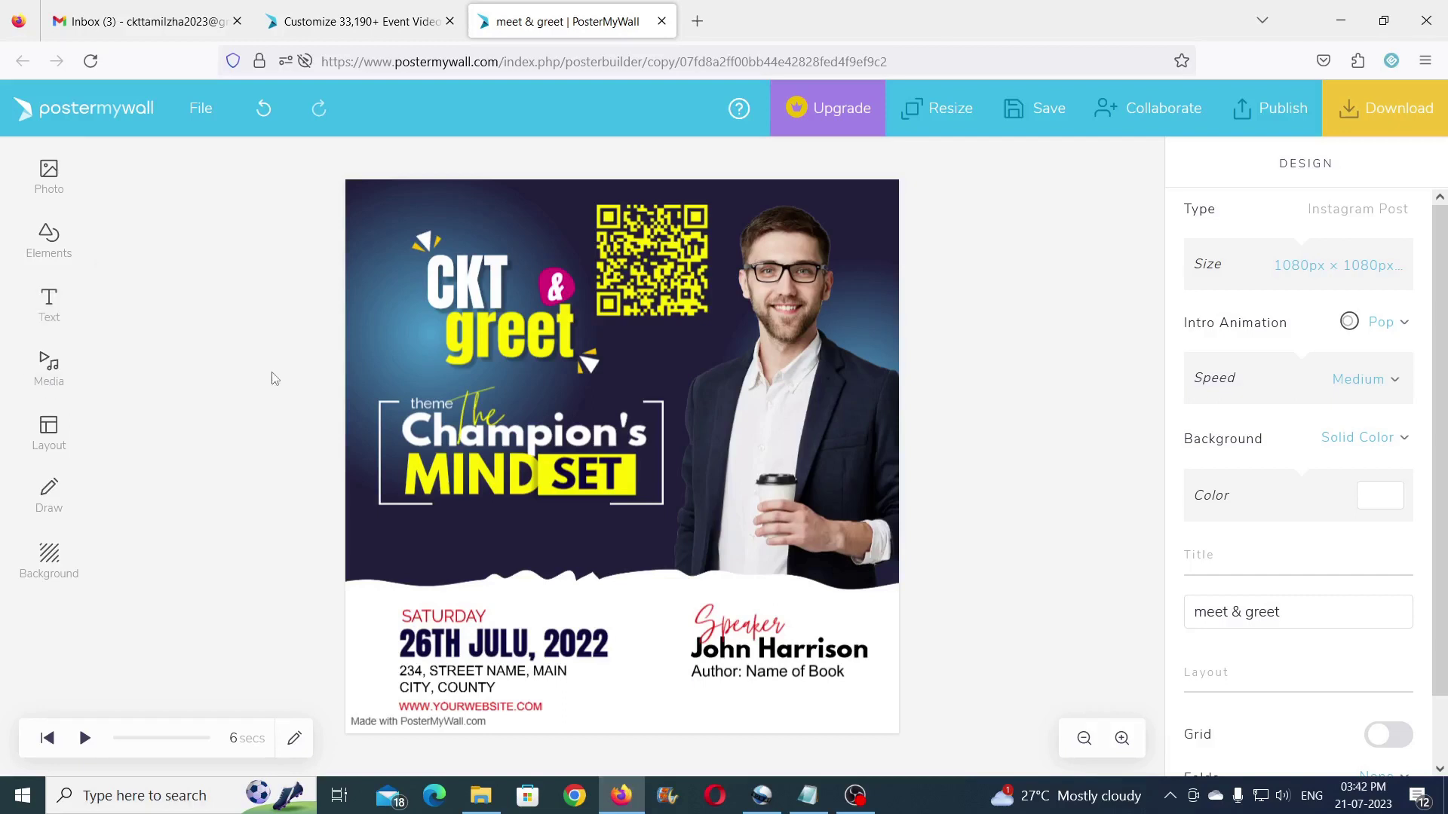
Step: Add a three-row schedule in the first style, with the date block beside the event name, venue and time
left_click(56, 382)
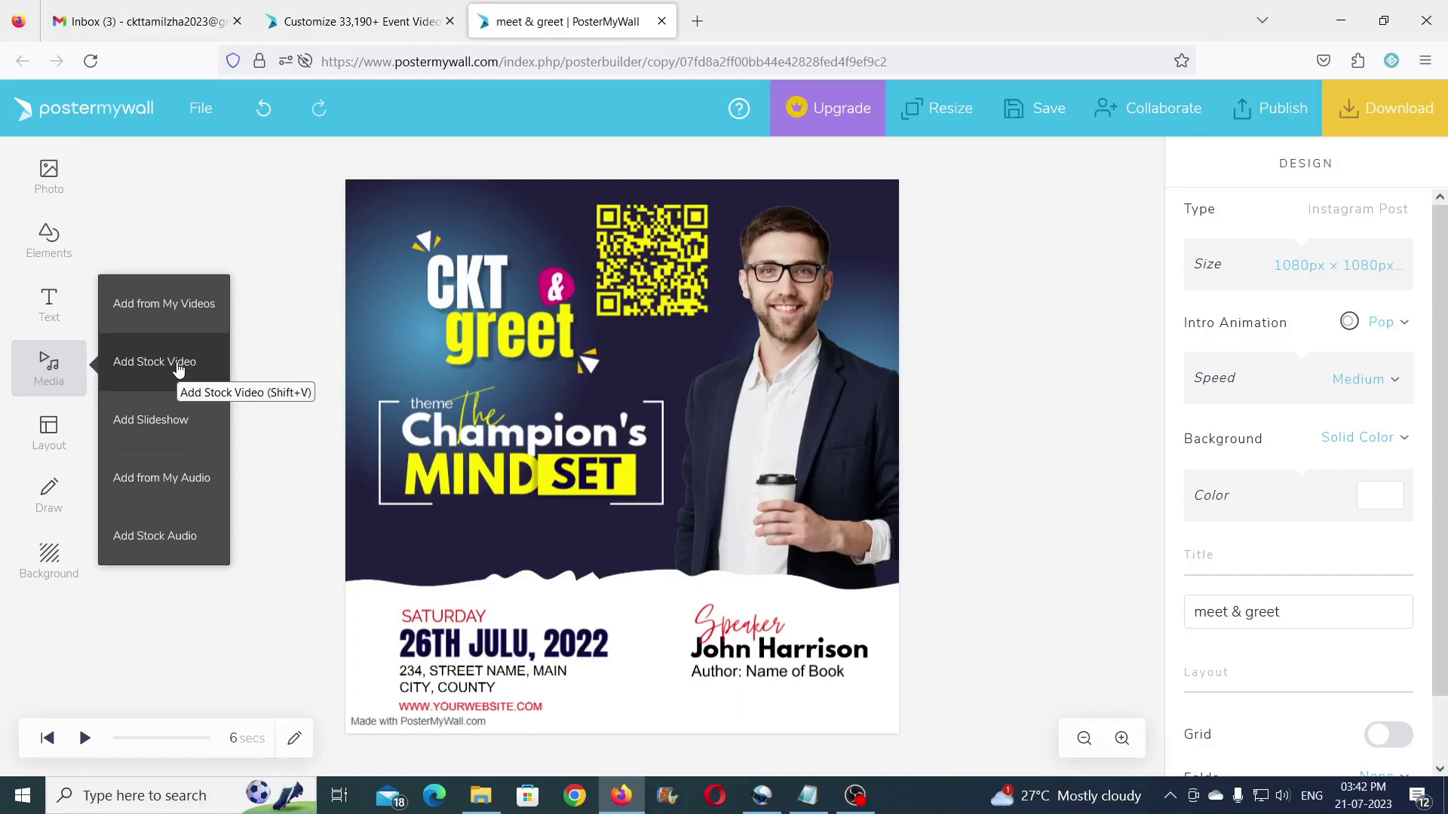
left_click(45, 443)
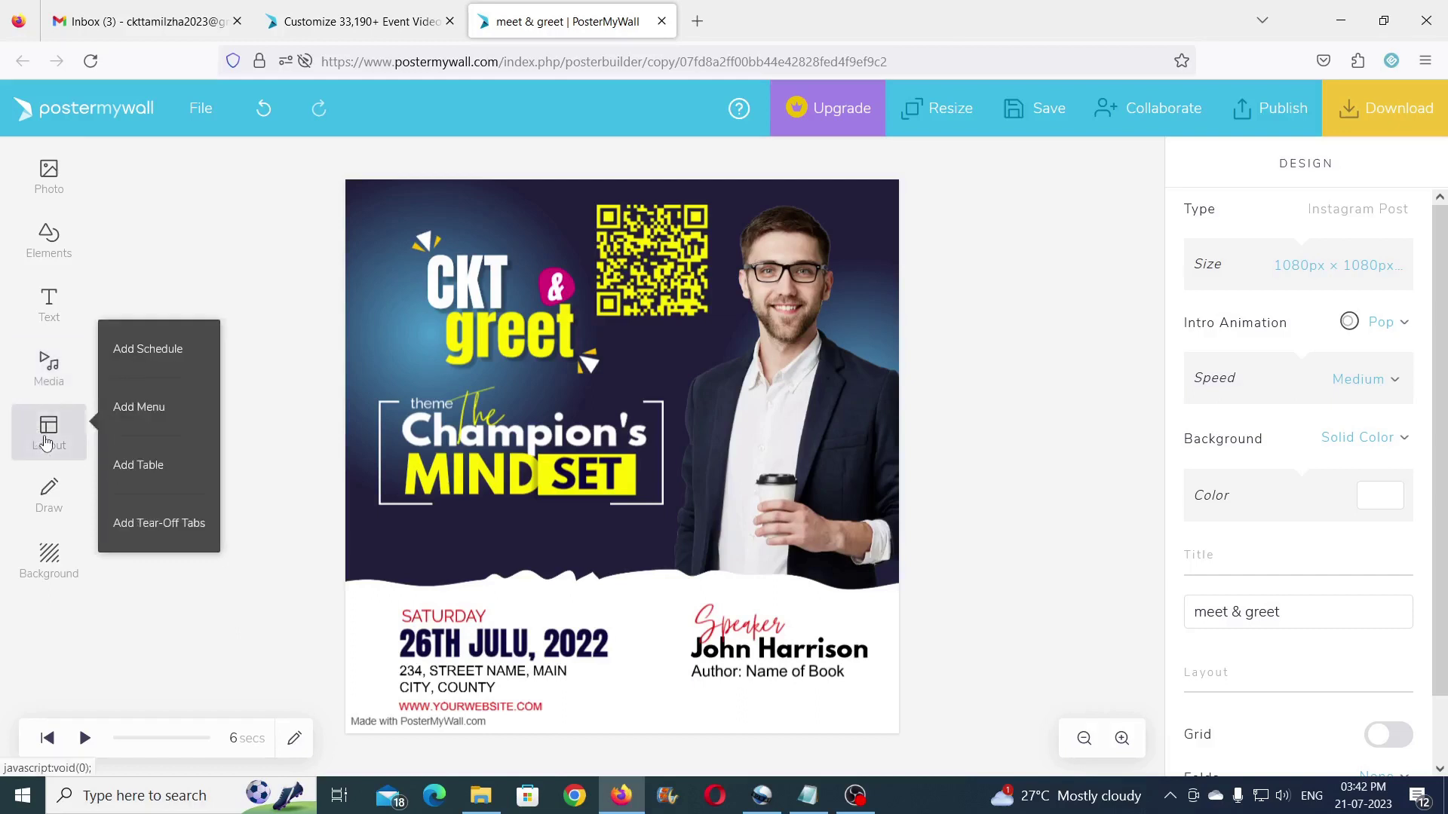
left_click(160, 353)
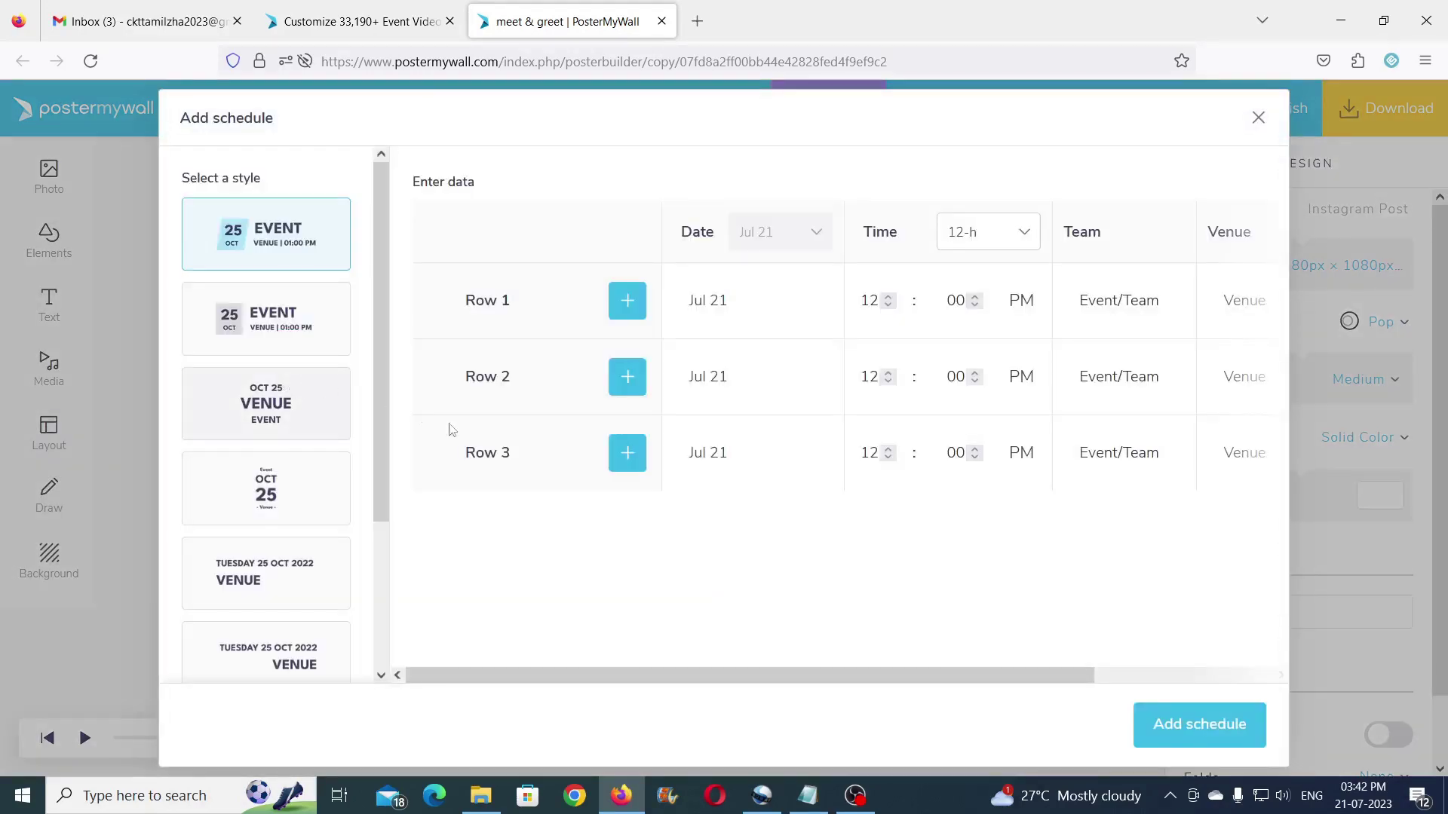
scroll(291, 408, "down", 3)
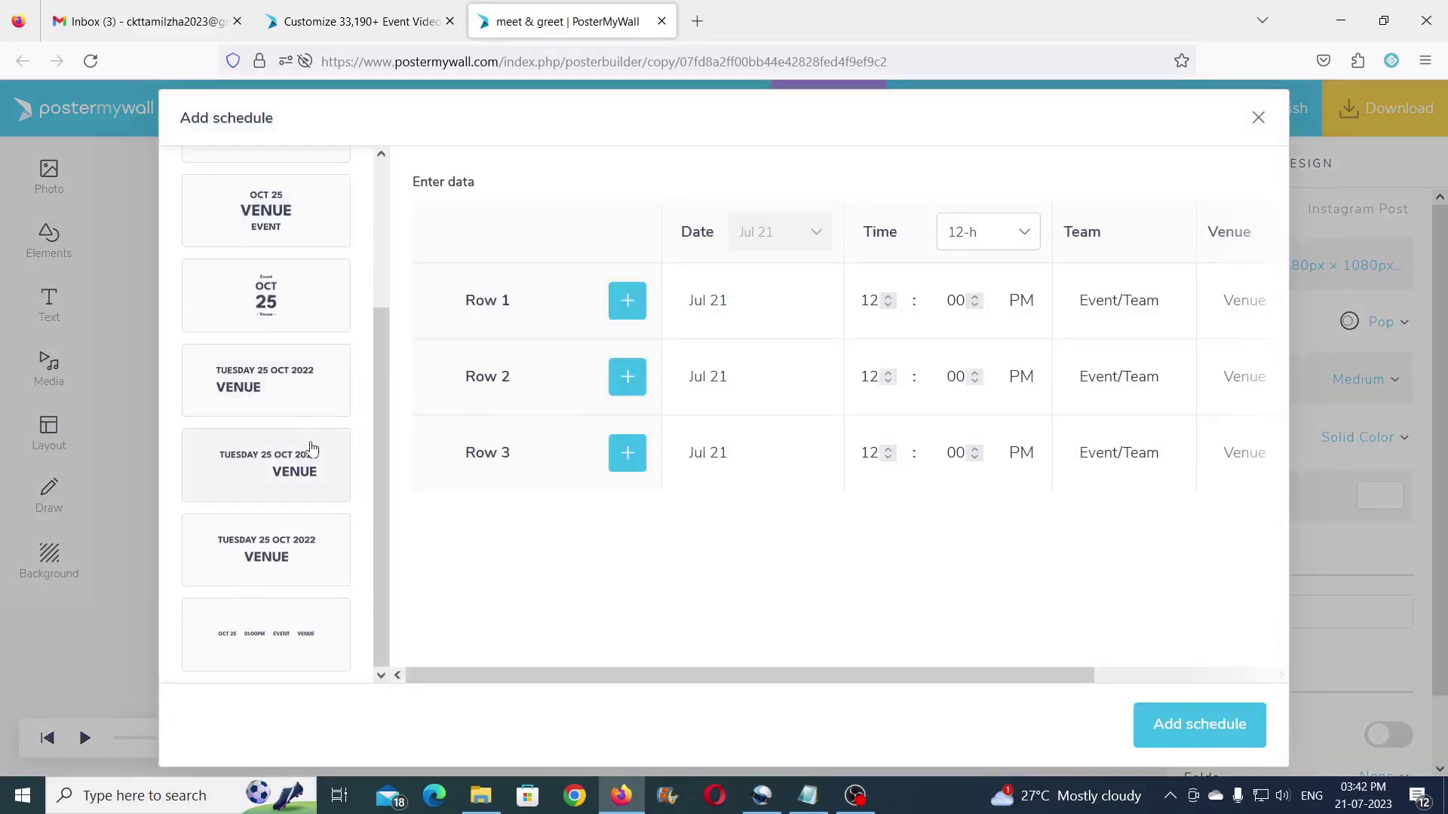
scroll(301, 453, "up", 3)
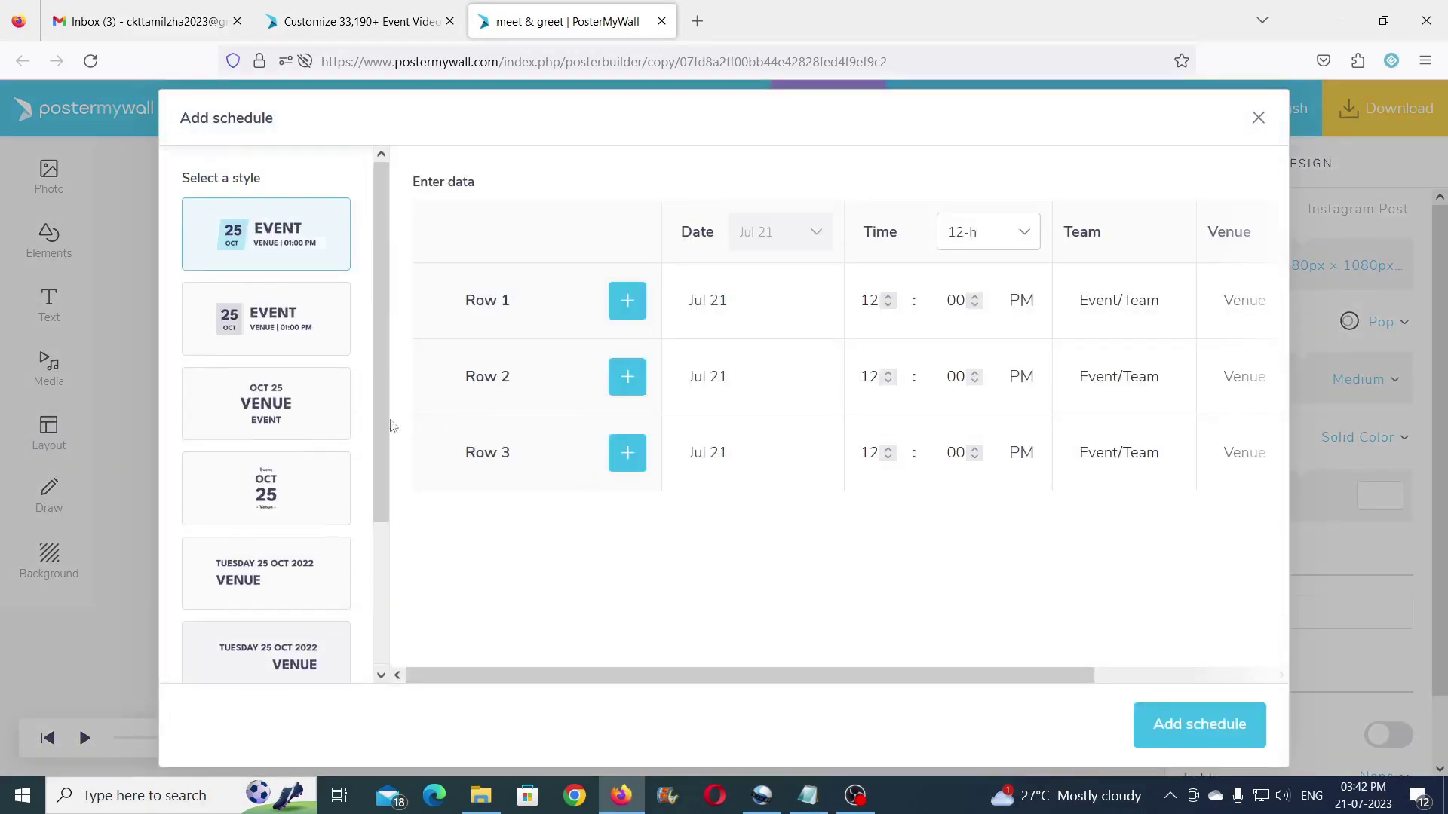
left_click(1188, 730)
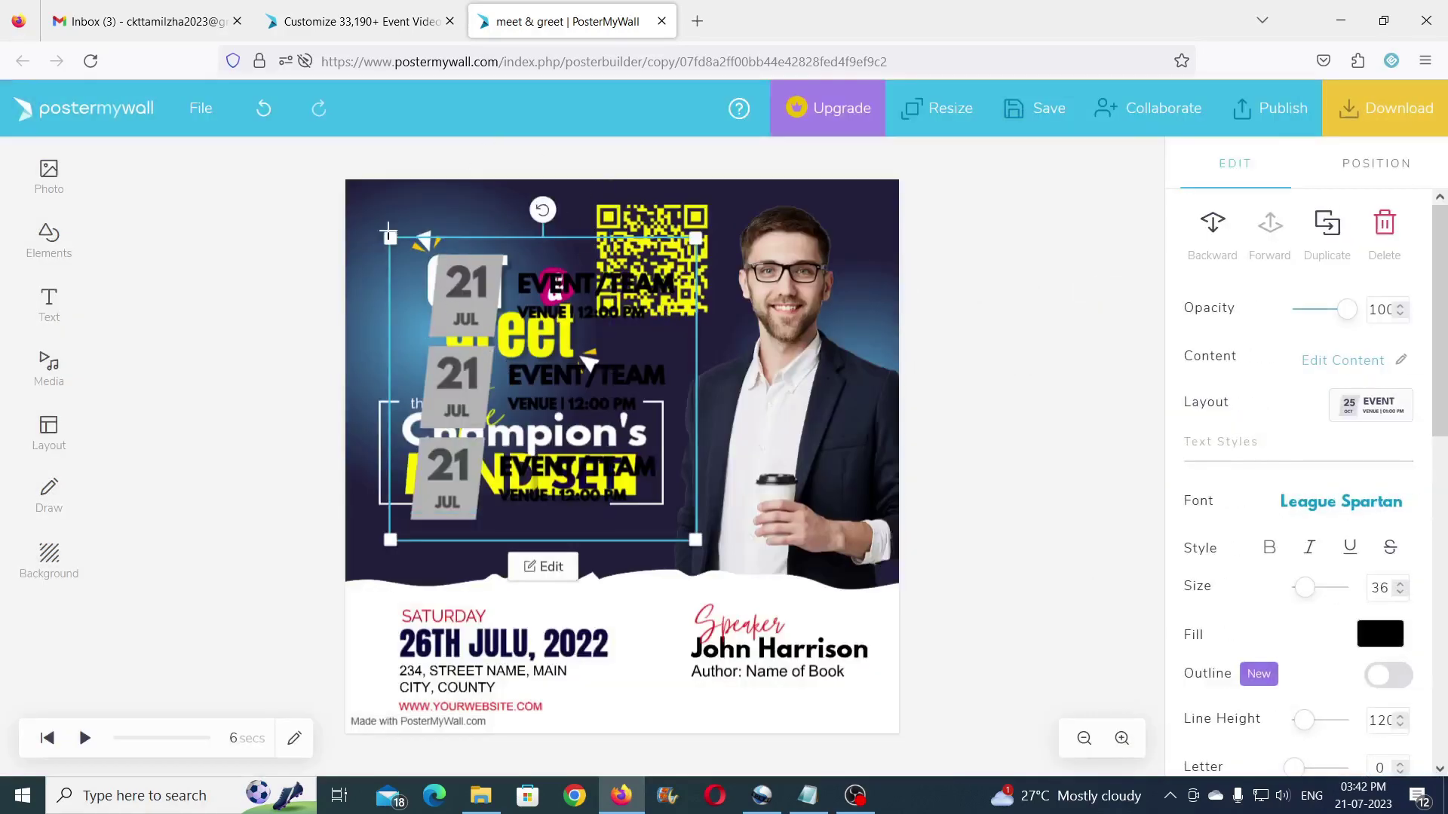
left_click(243, 259)
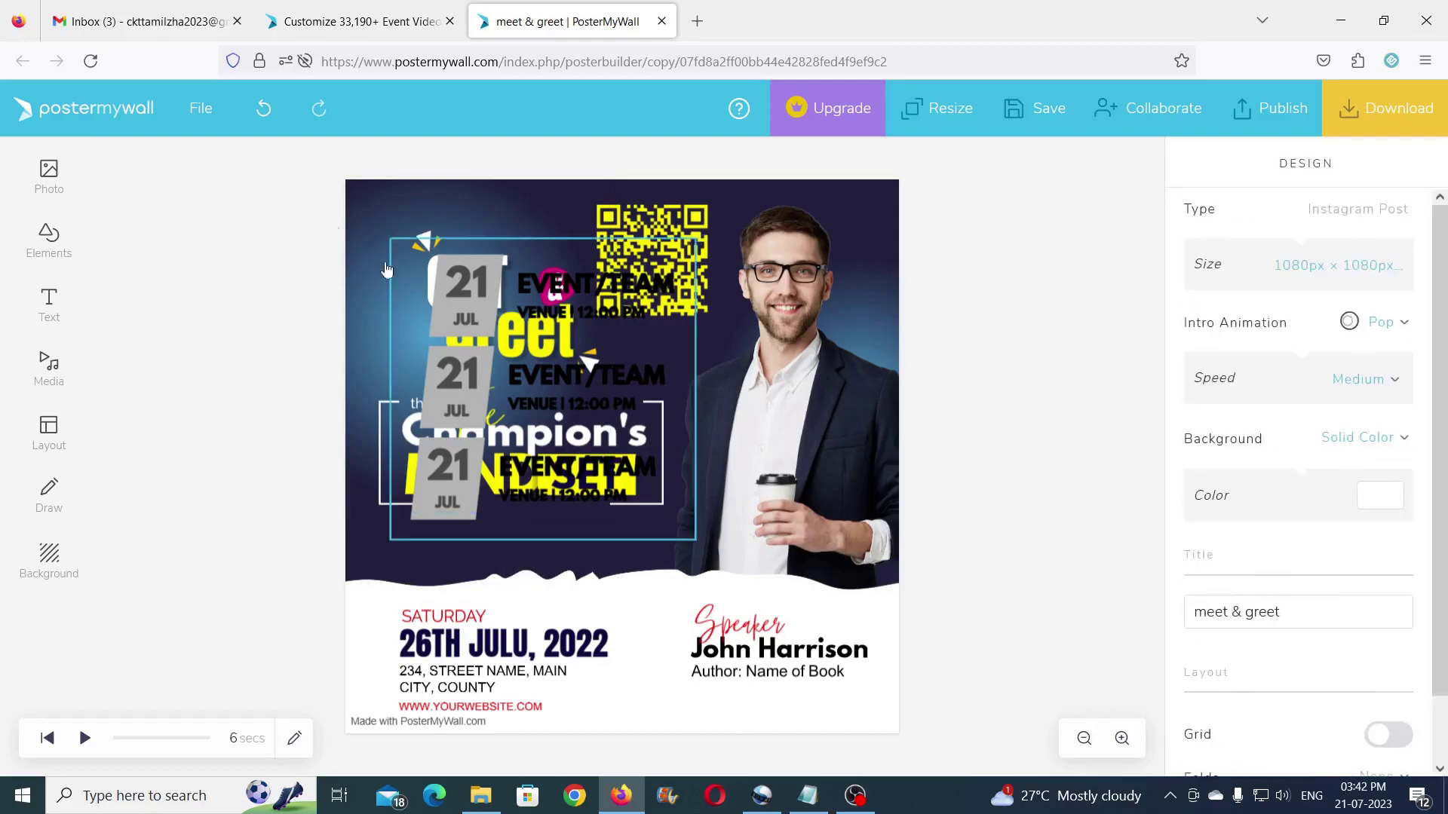
Step: Add the pink square from the shapes collection to the poster
left_click(49, 239)
left_click(146, 231)
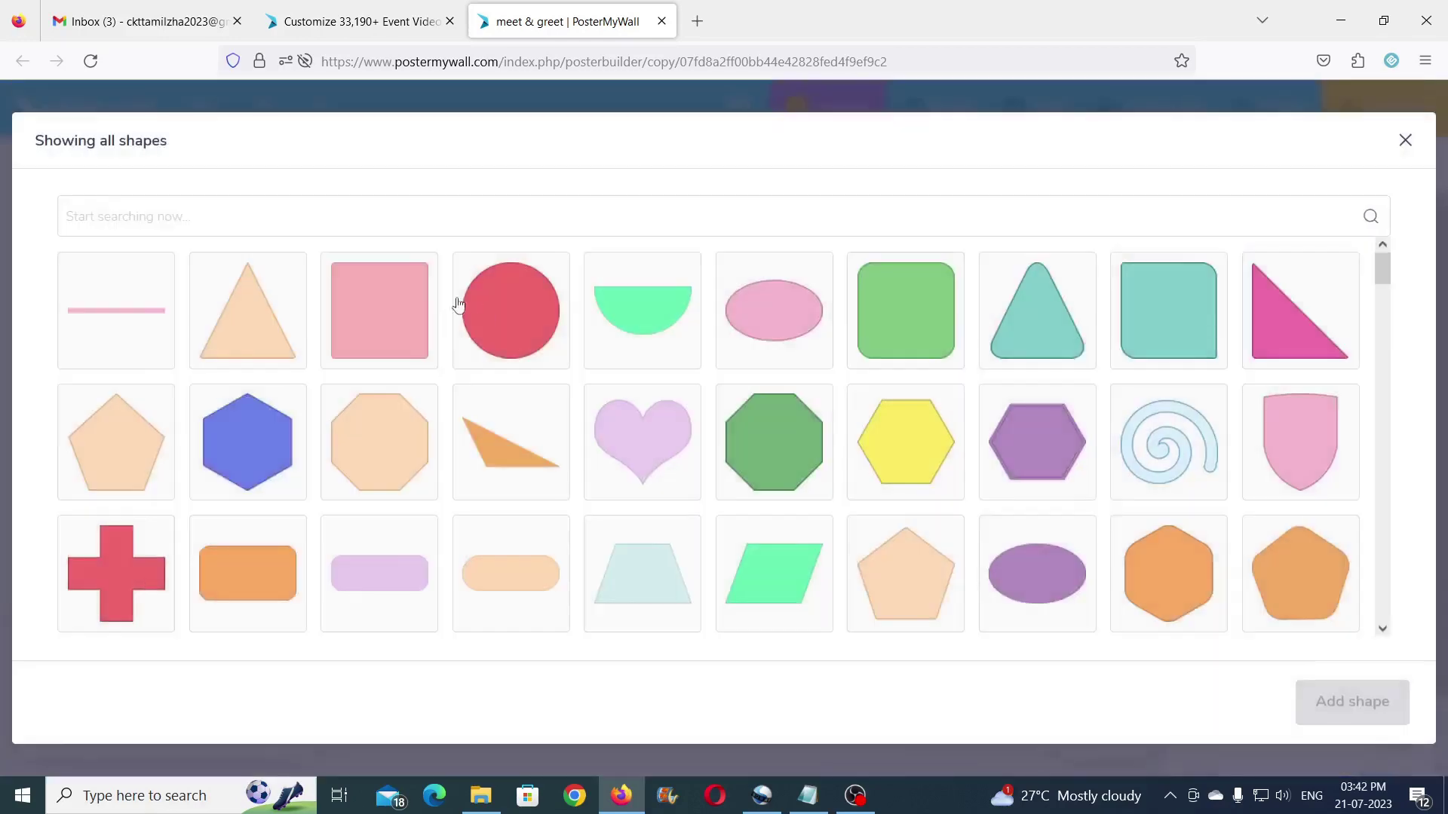
left_click(432, 314)
left_click(1321, 701)
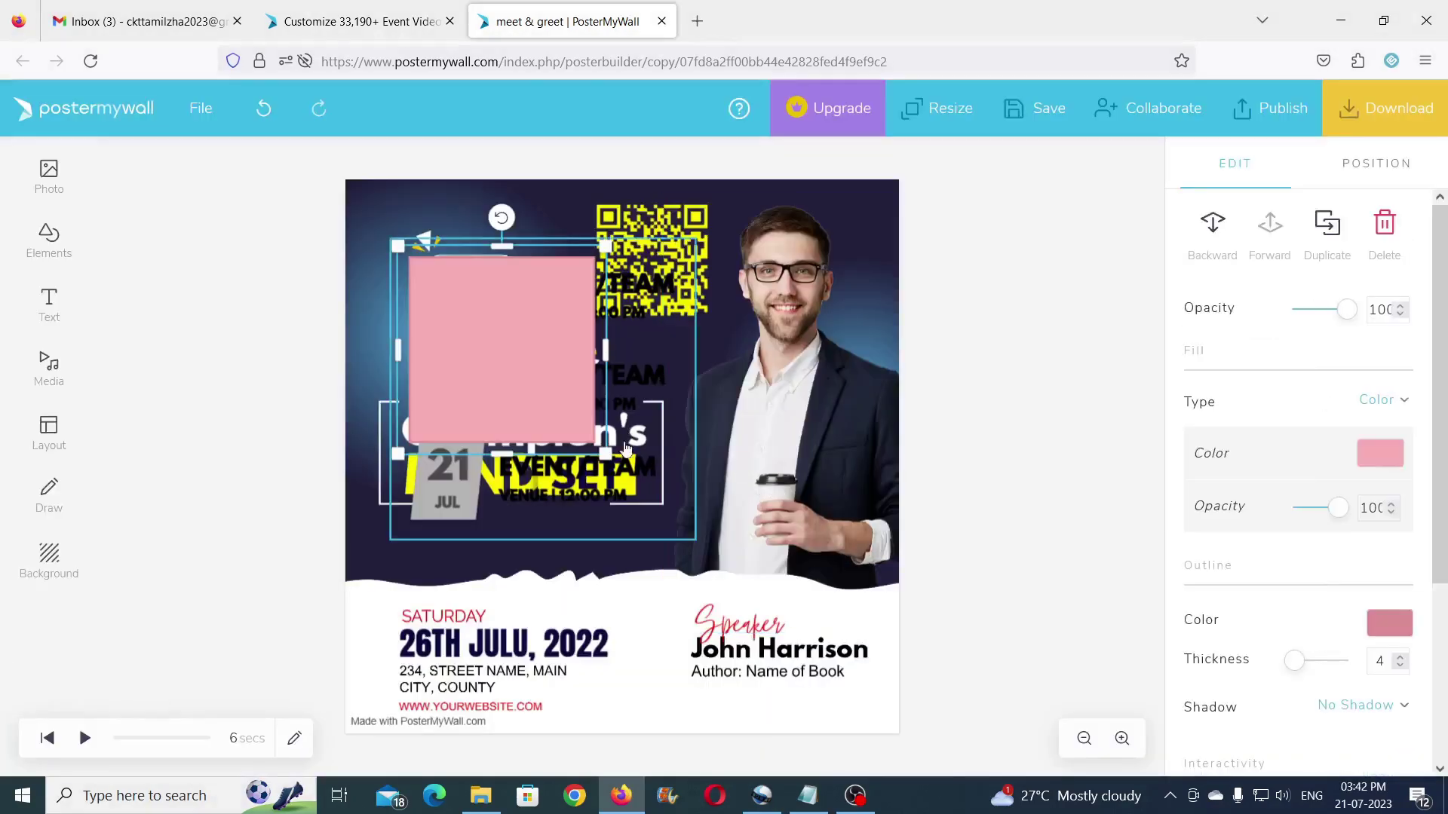
Step: Enlarge the pink square to about 659 × 659 px over the heading and theme text, and send it behind the schedule
left_click_drag(664, 519, 711, 550)
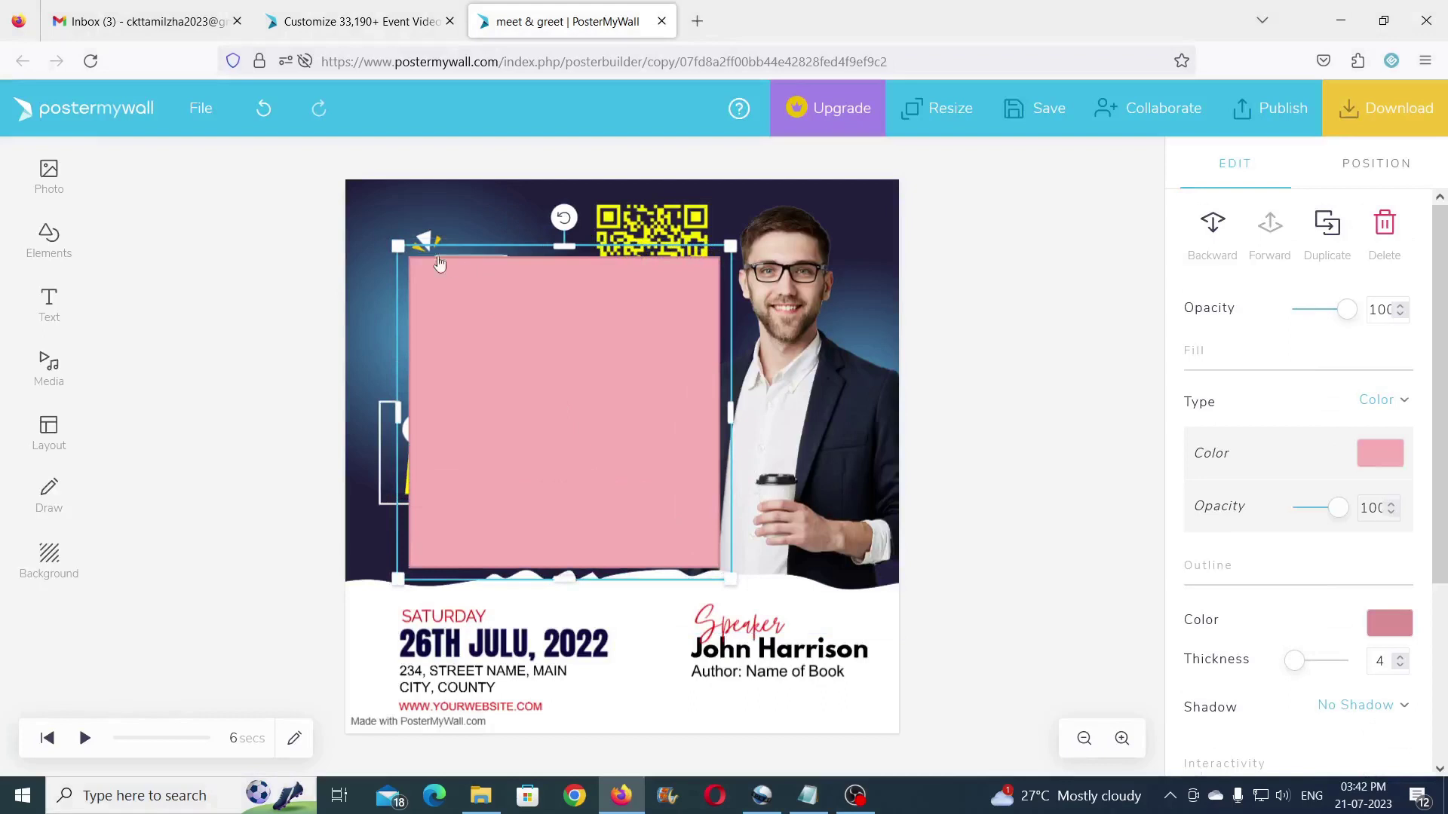
left_click_drag(398, 246, 369, 218)
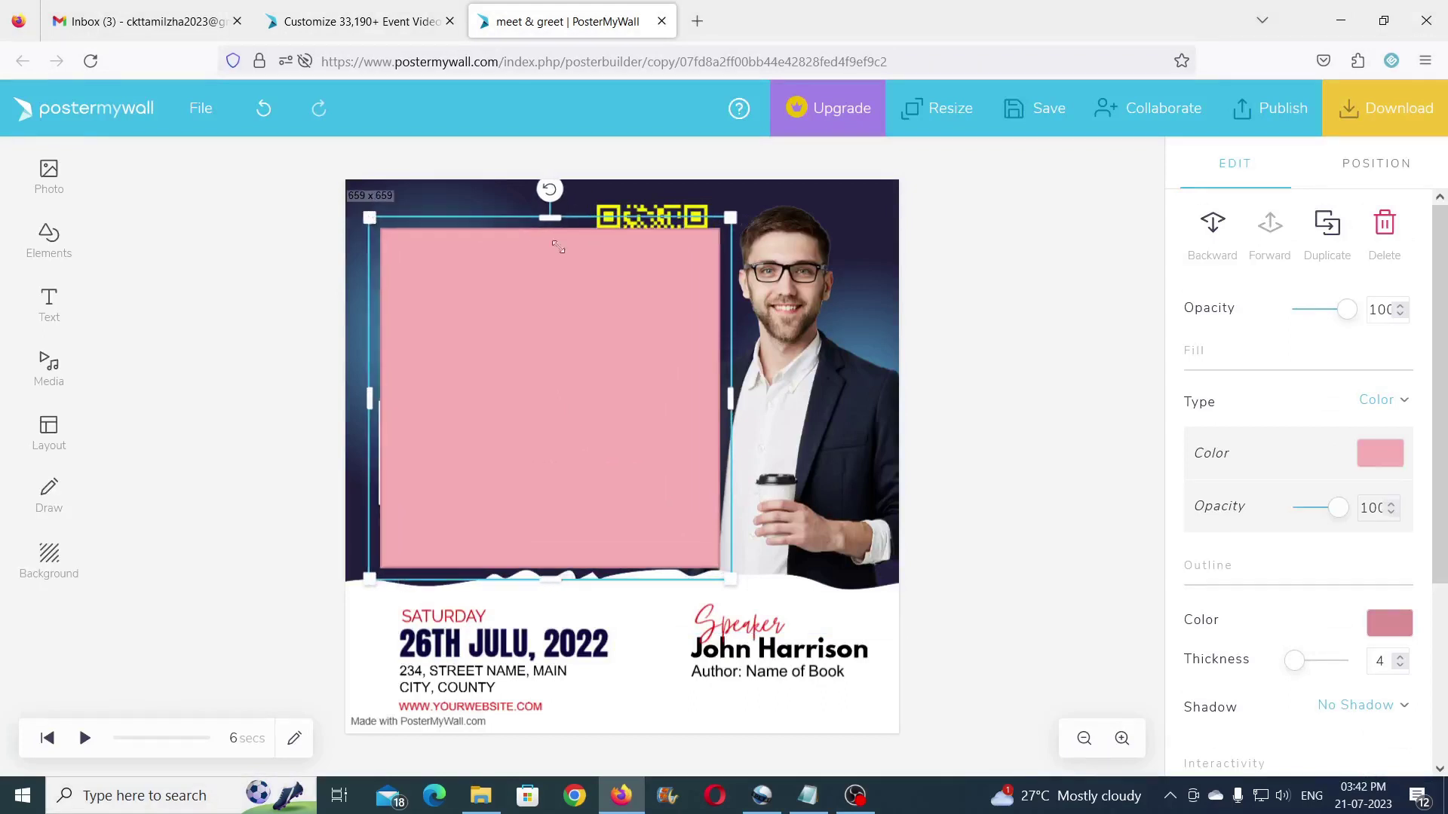
left_click(1214, 226)
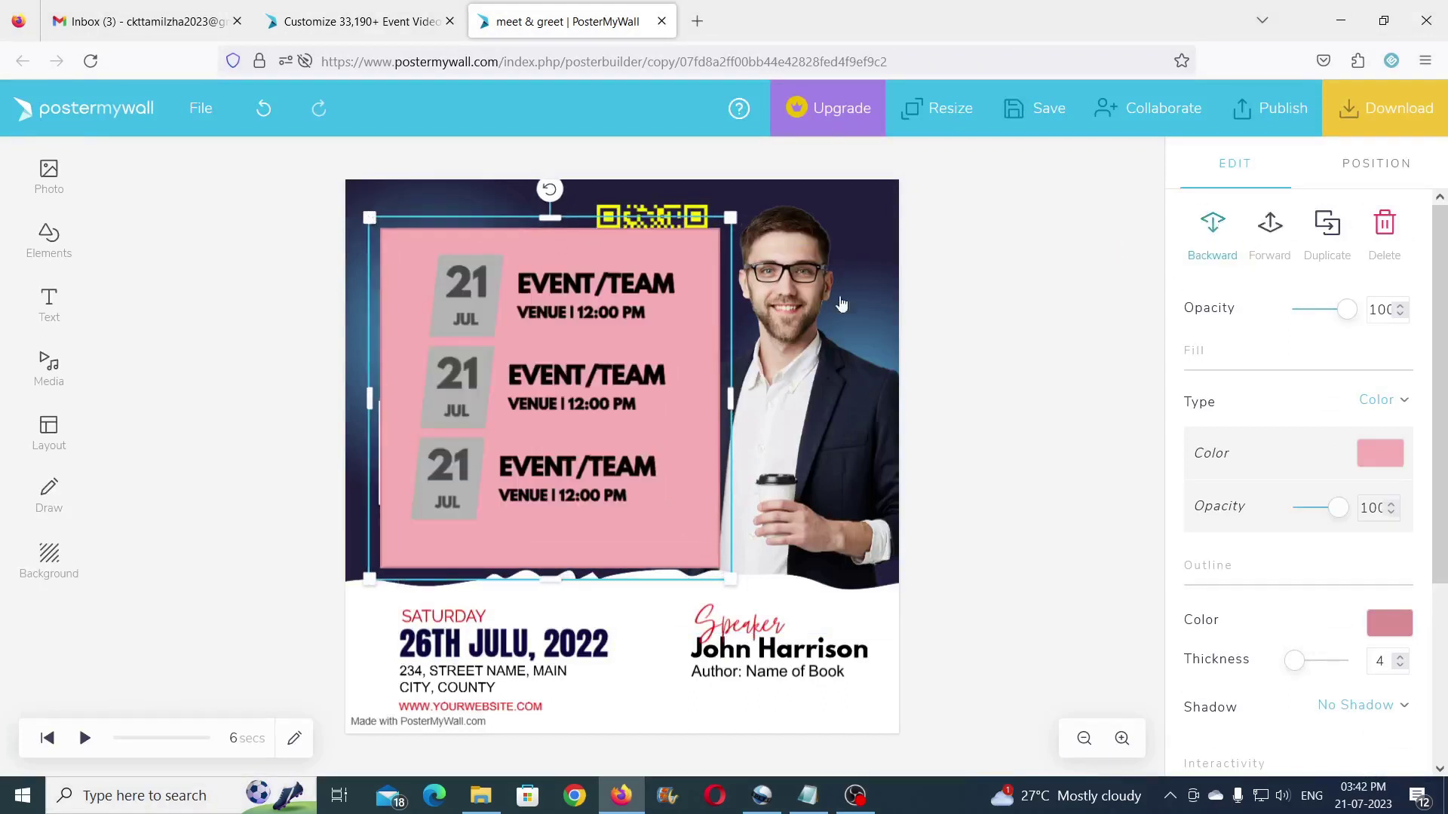
Step: Delete the schedule with the slanted date blocks, leaving the pink square in place
left_click(275, 325)
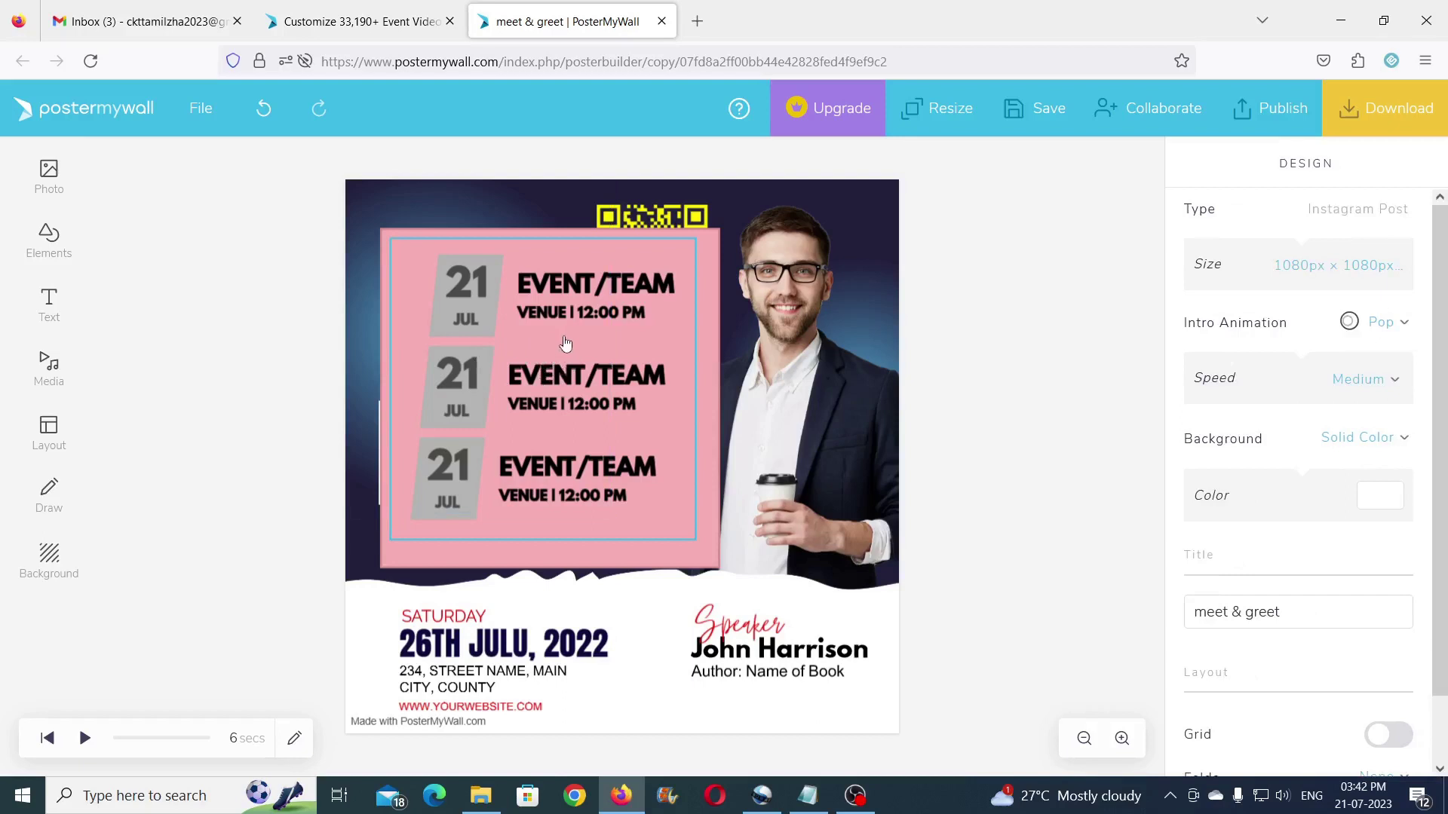
left_click(573, 321)
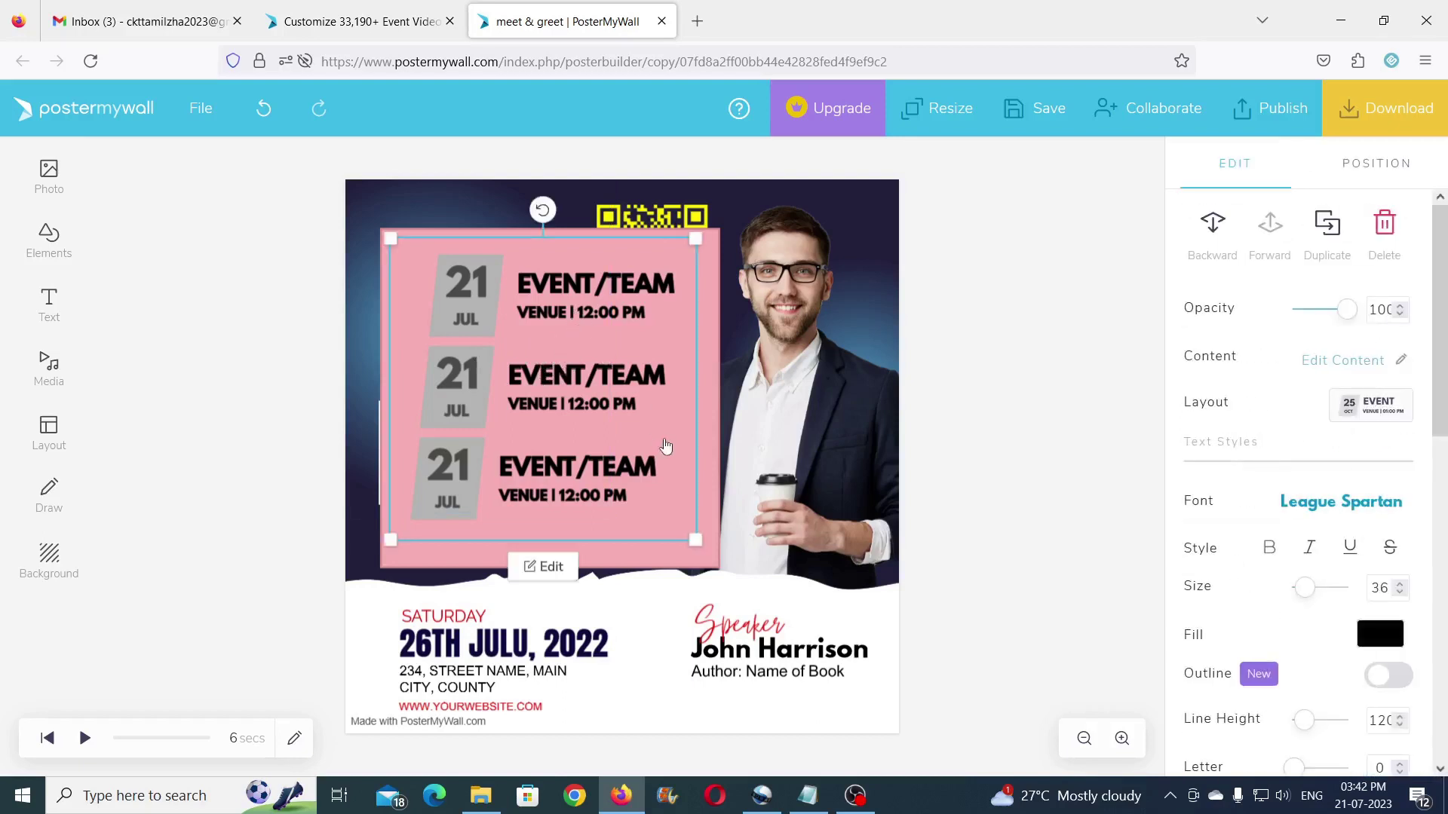
key("Delete")
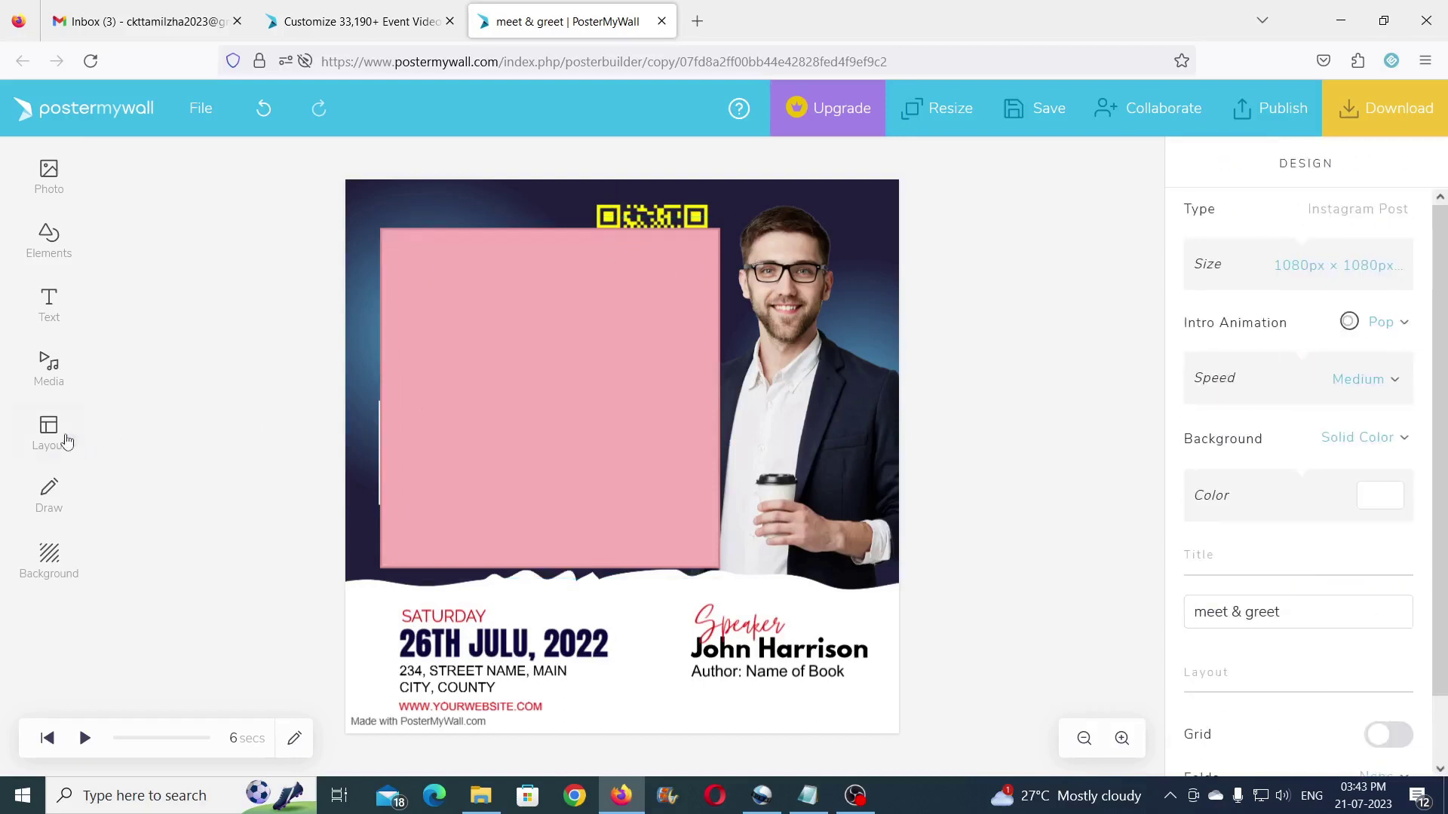
Step: Add a three-row schedule in the style that stacks the date, a large venue and the event
left_click(68, 441)
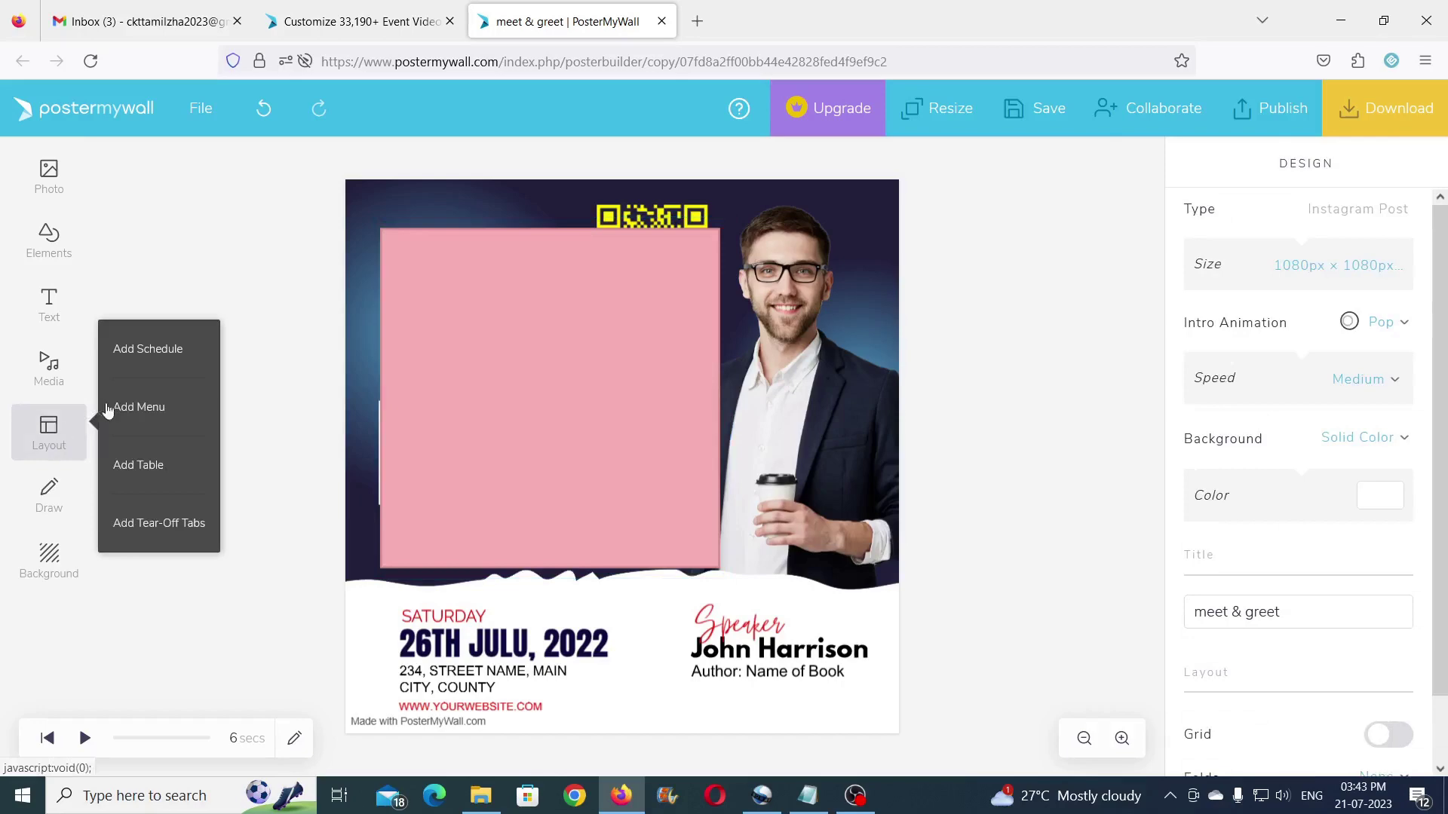
left_click(160, 348)
left_click(283, 324)
left_click(261, 413)
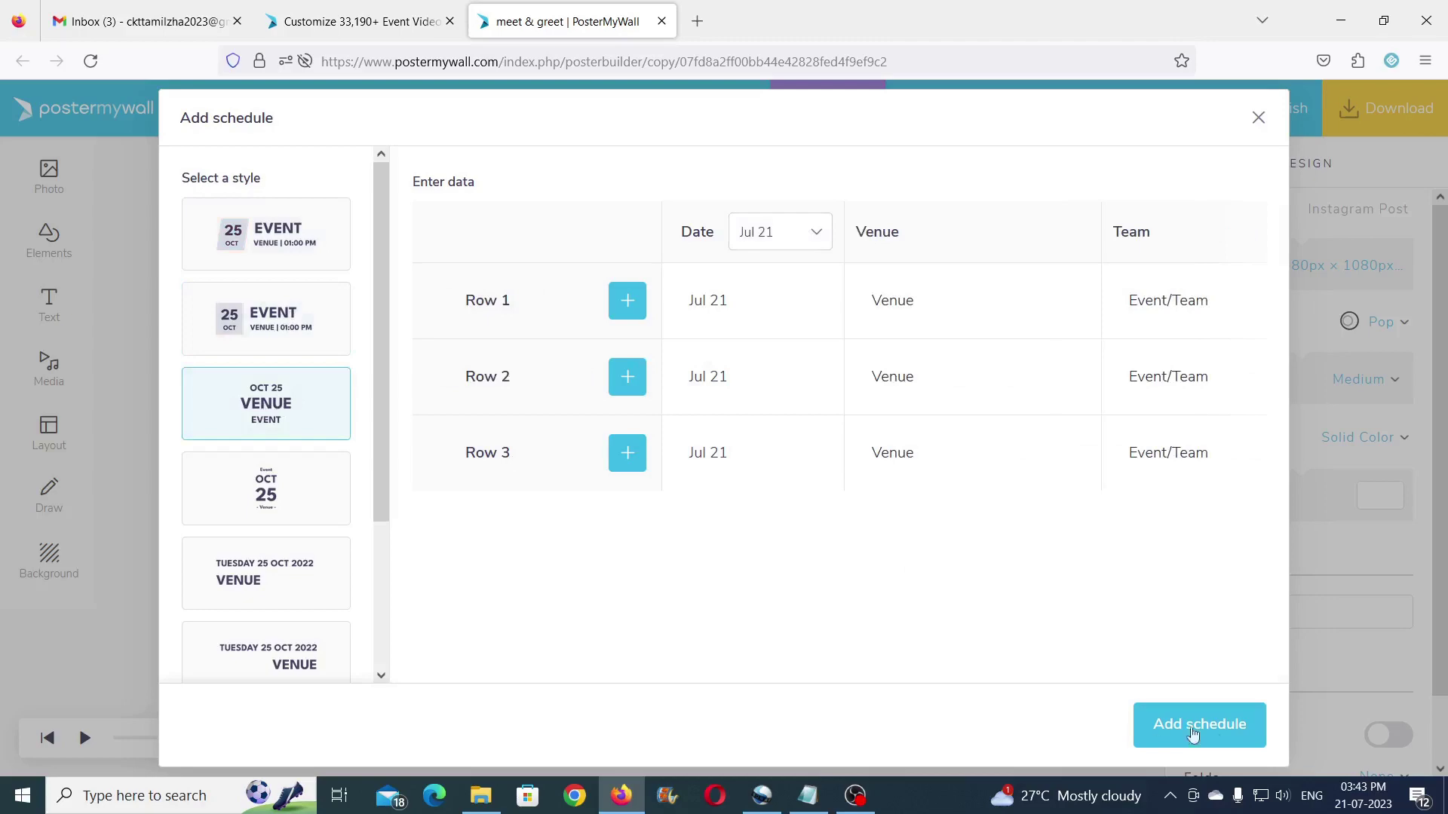
left_click(1216, 732)
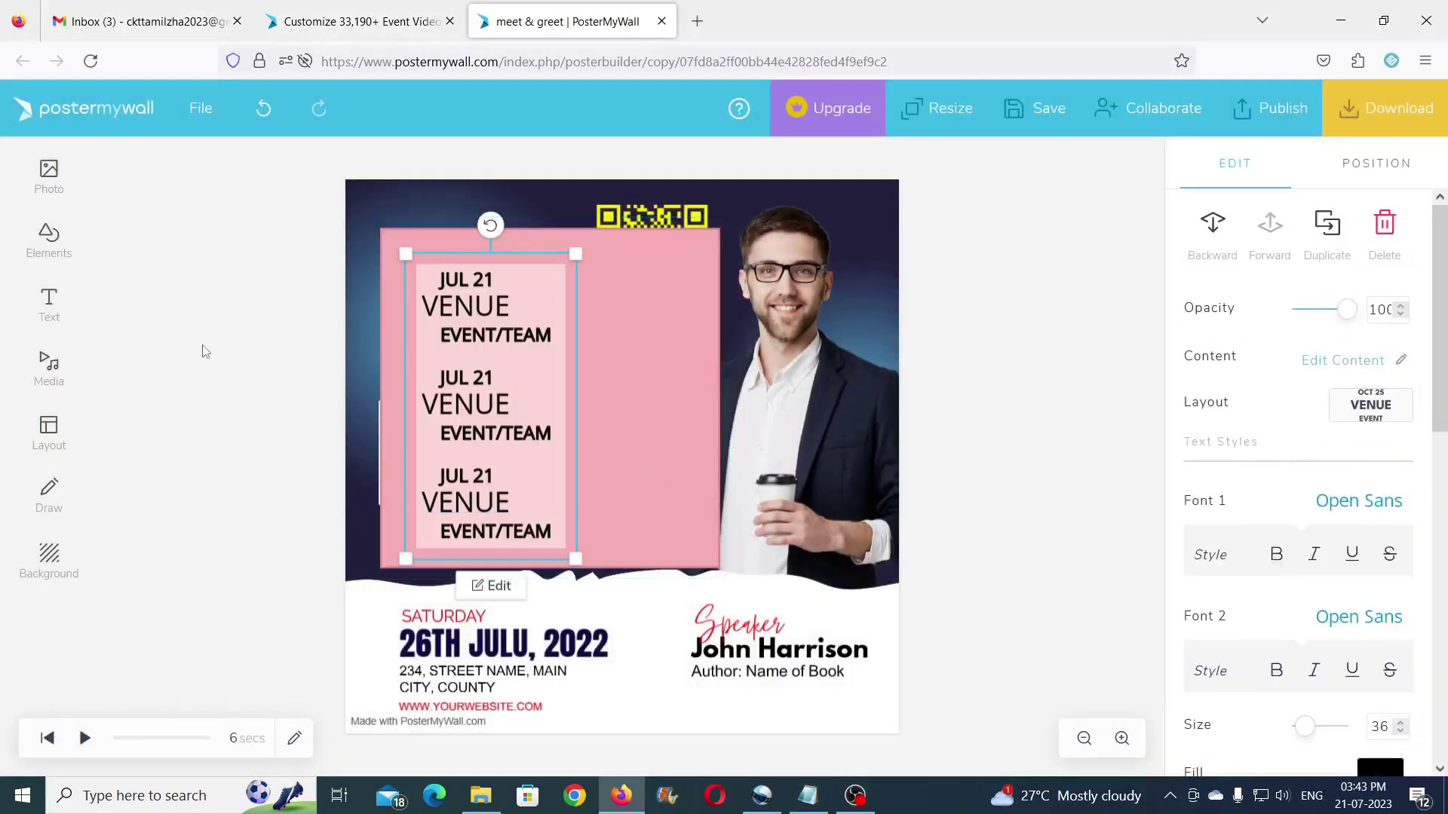
Step: Delete the stacked date, venue and event schedule from the pink square
left_click(241, 356)
left_click(491, 407)
key("Delete")
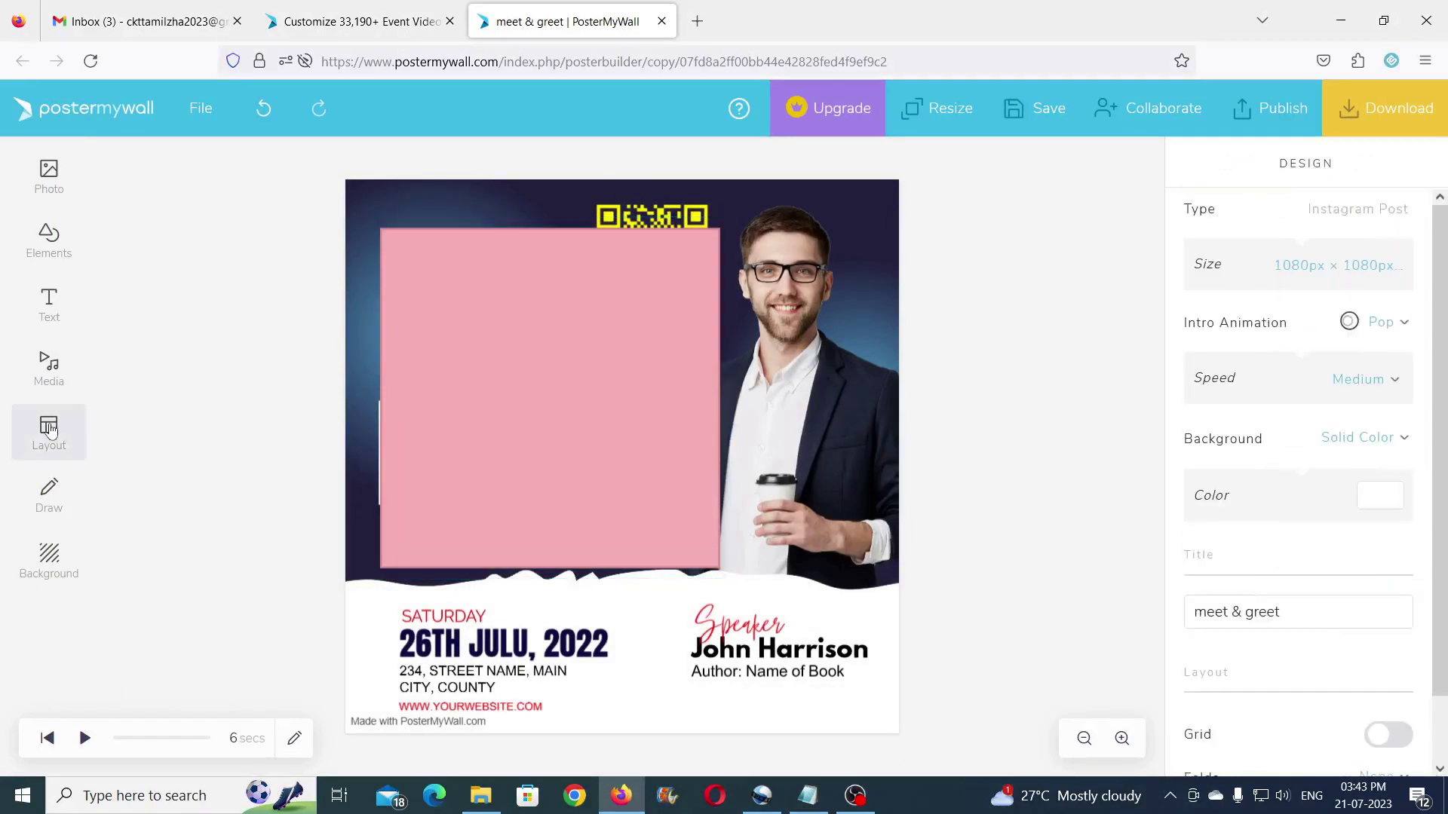
Step: Start a menu layout in the first style and create the item TV with price 10000
left_click(52, 431)
left_click(162, 407)
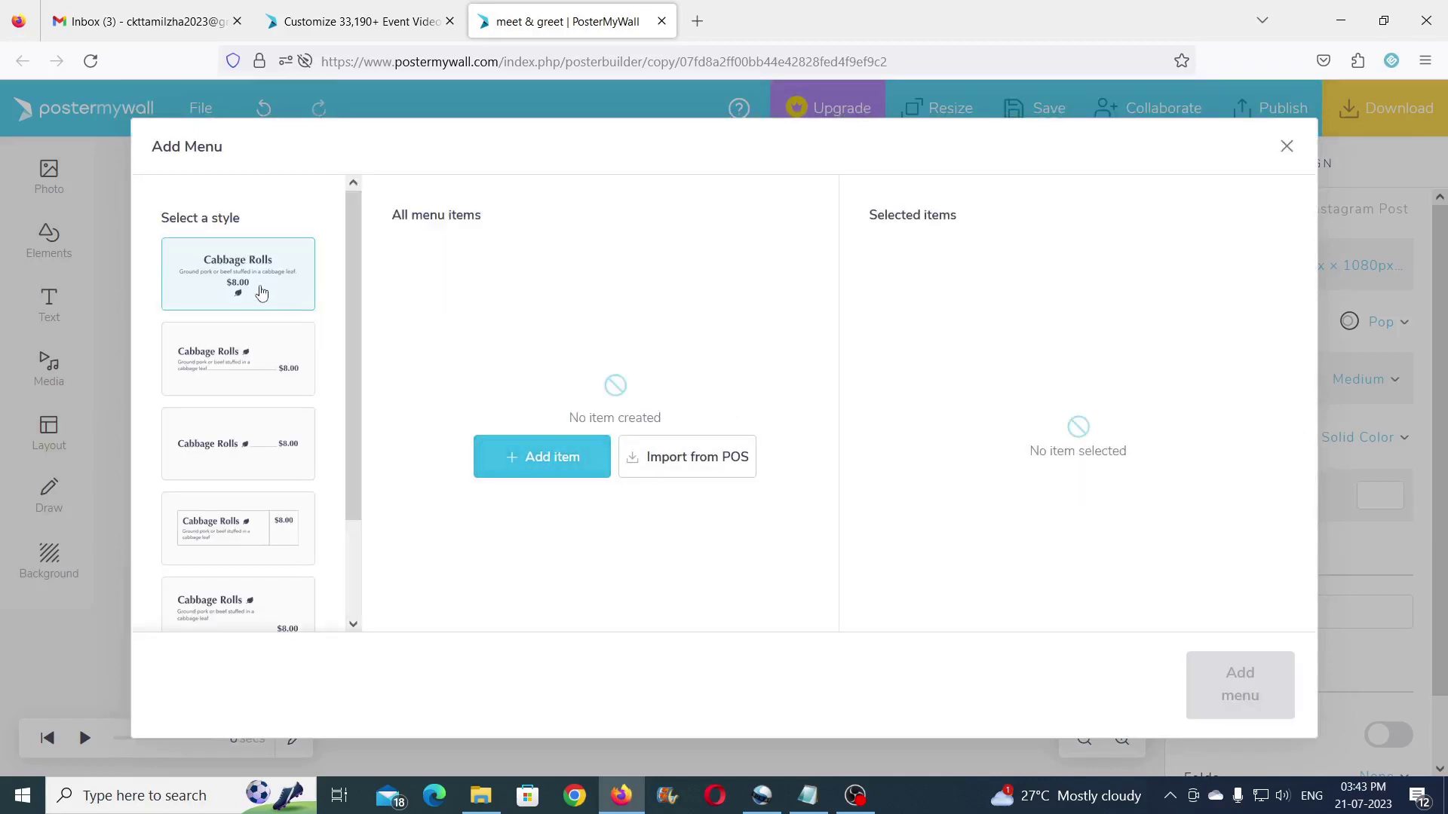
left_click(527, 465)
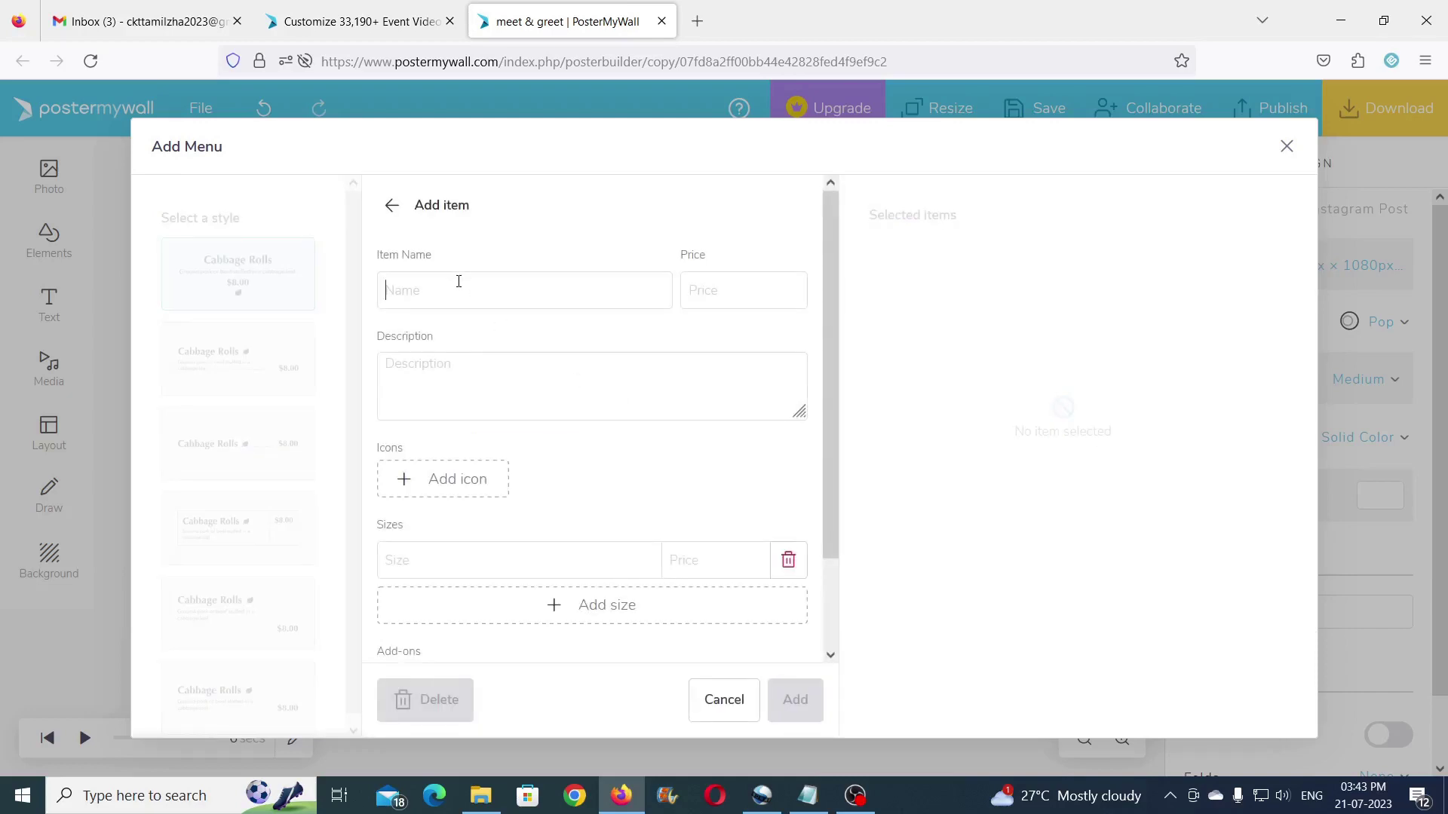
left_click(459, 281)
type("TV")
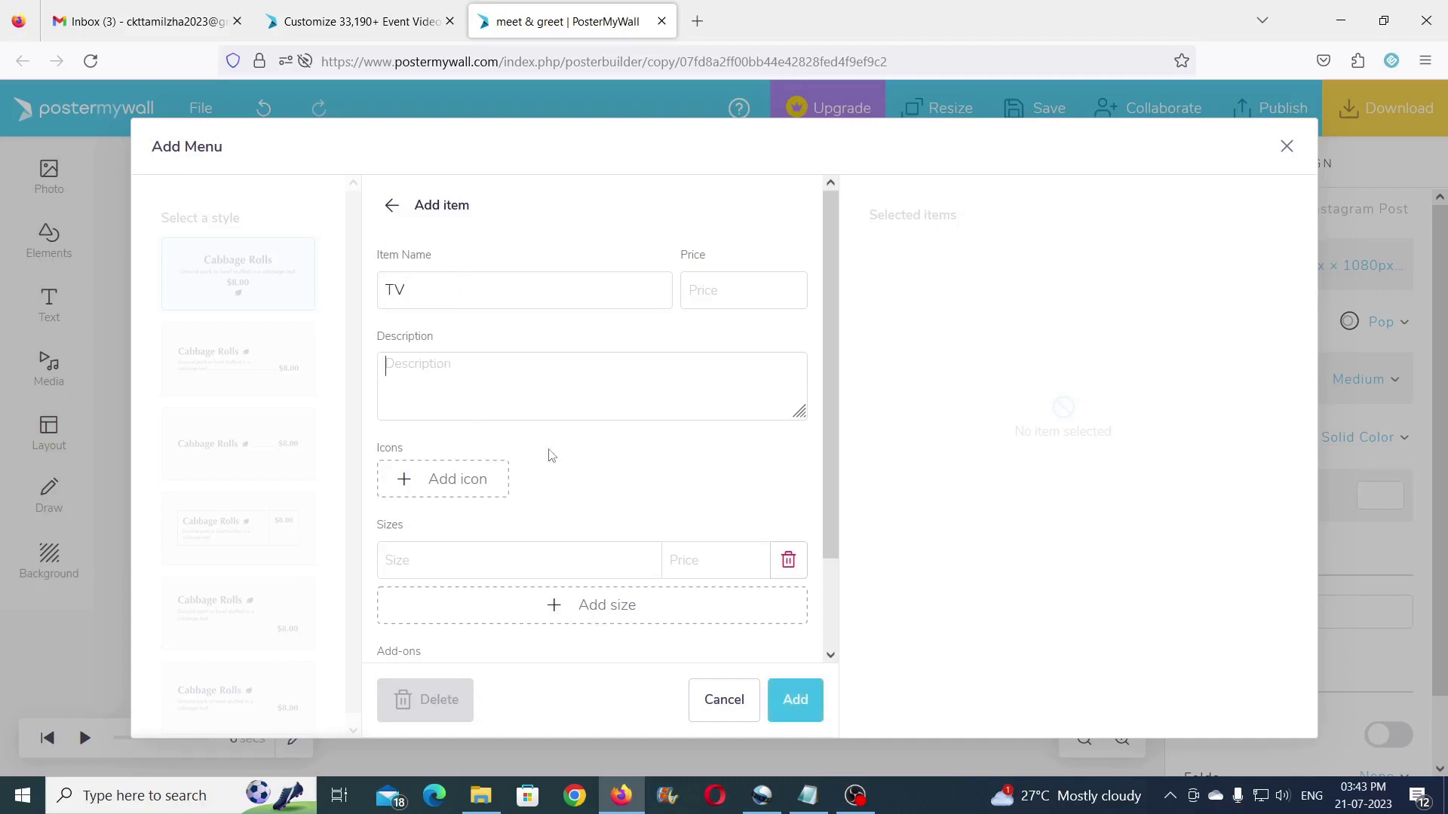
scroll(549, 455, "down", 2)
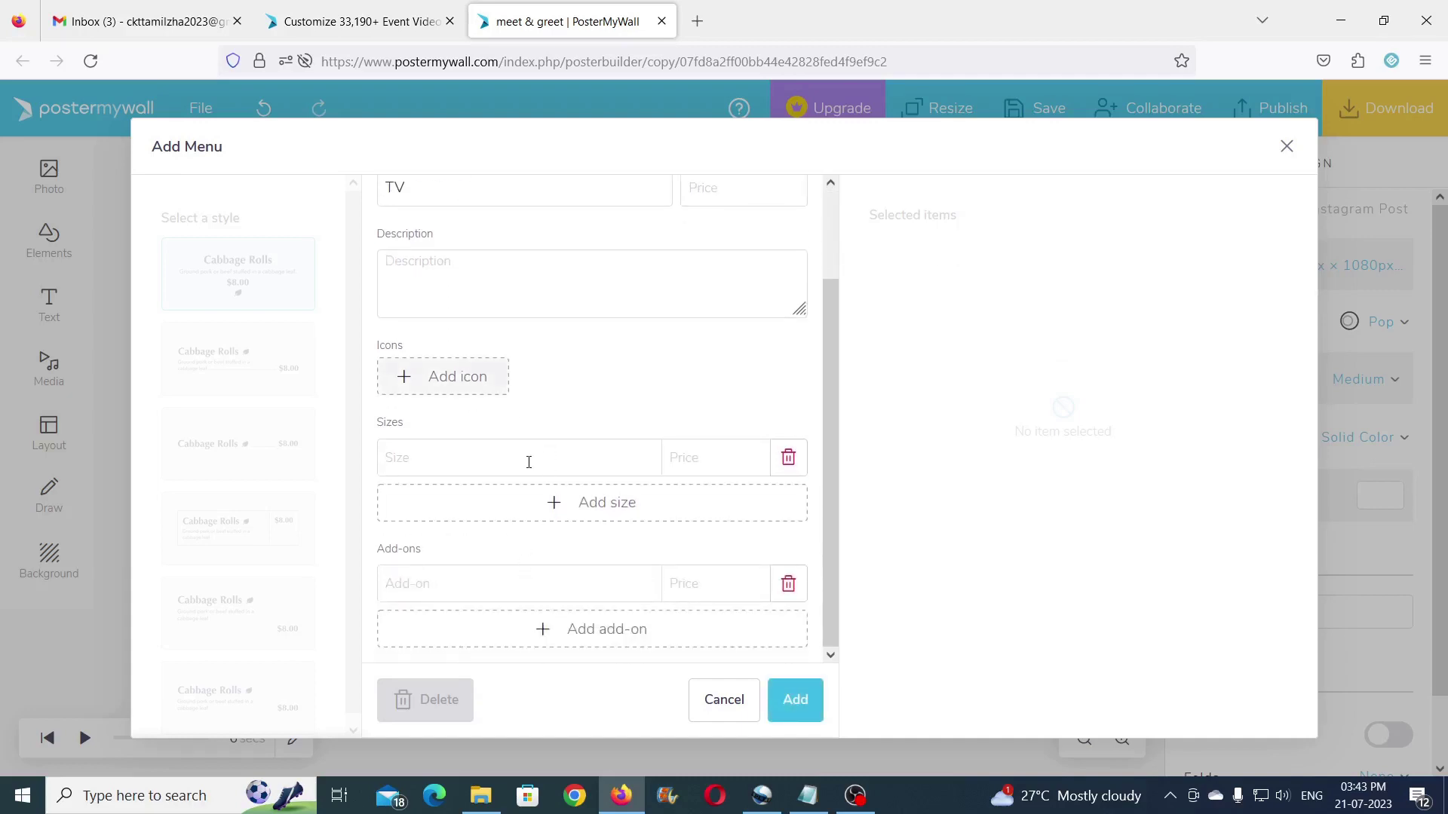
scroll(526, 537, "up", 2)
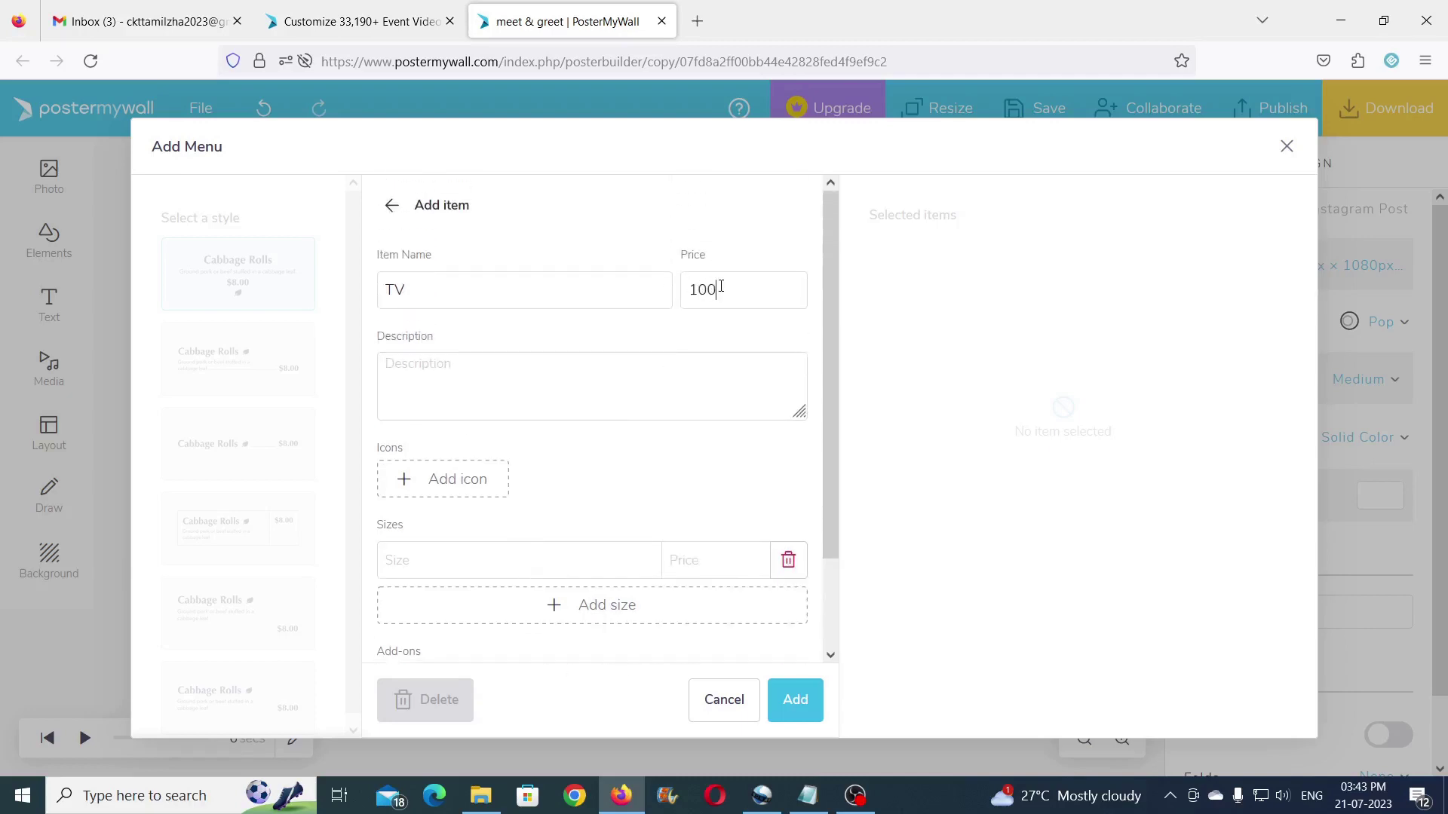
left_click(793, 699)
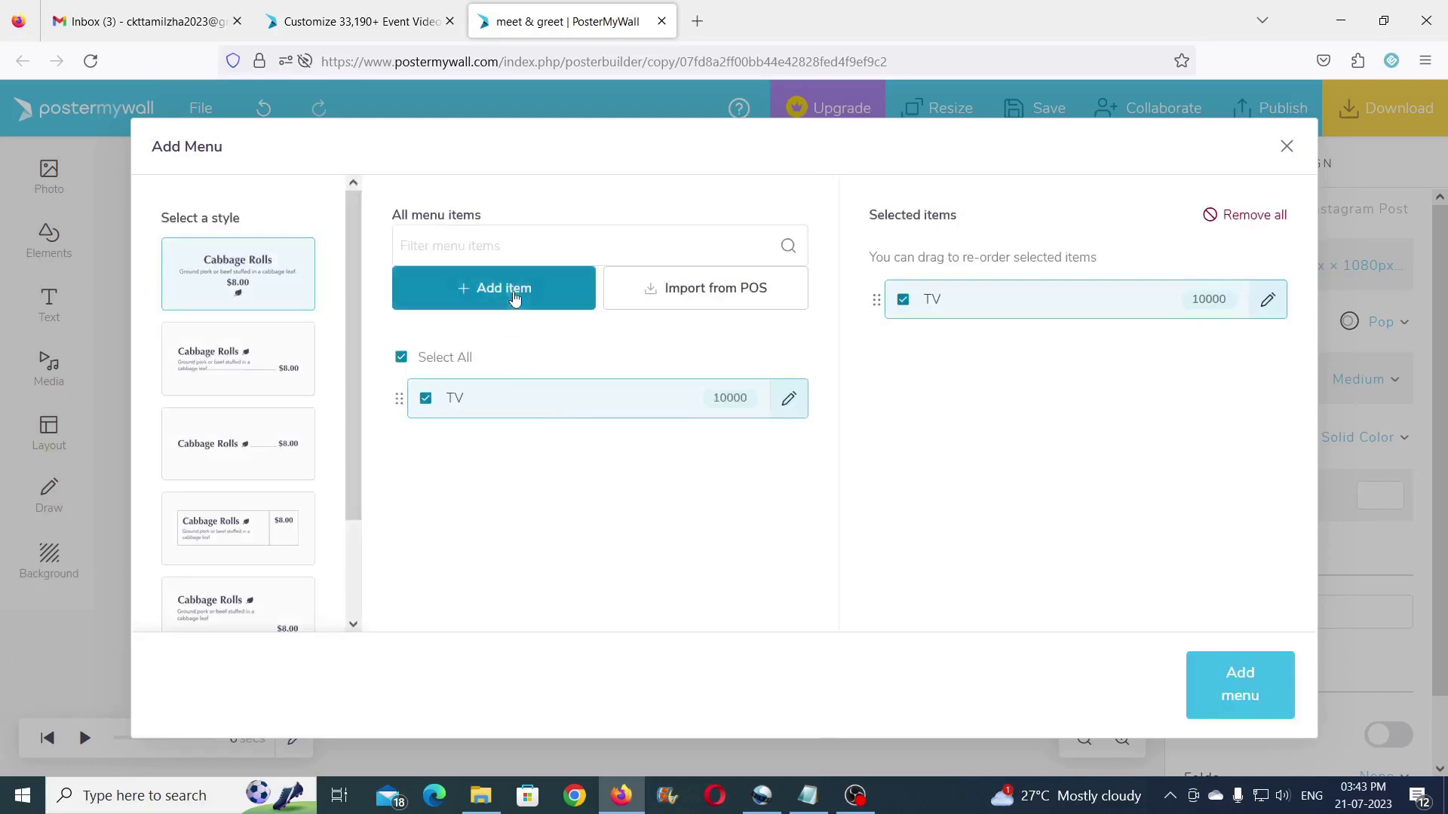
Step: Create a second menu item MOBILE with price 60000 and add the menu to the poster
left_click(468, 285)
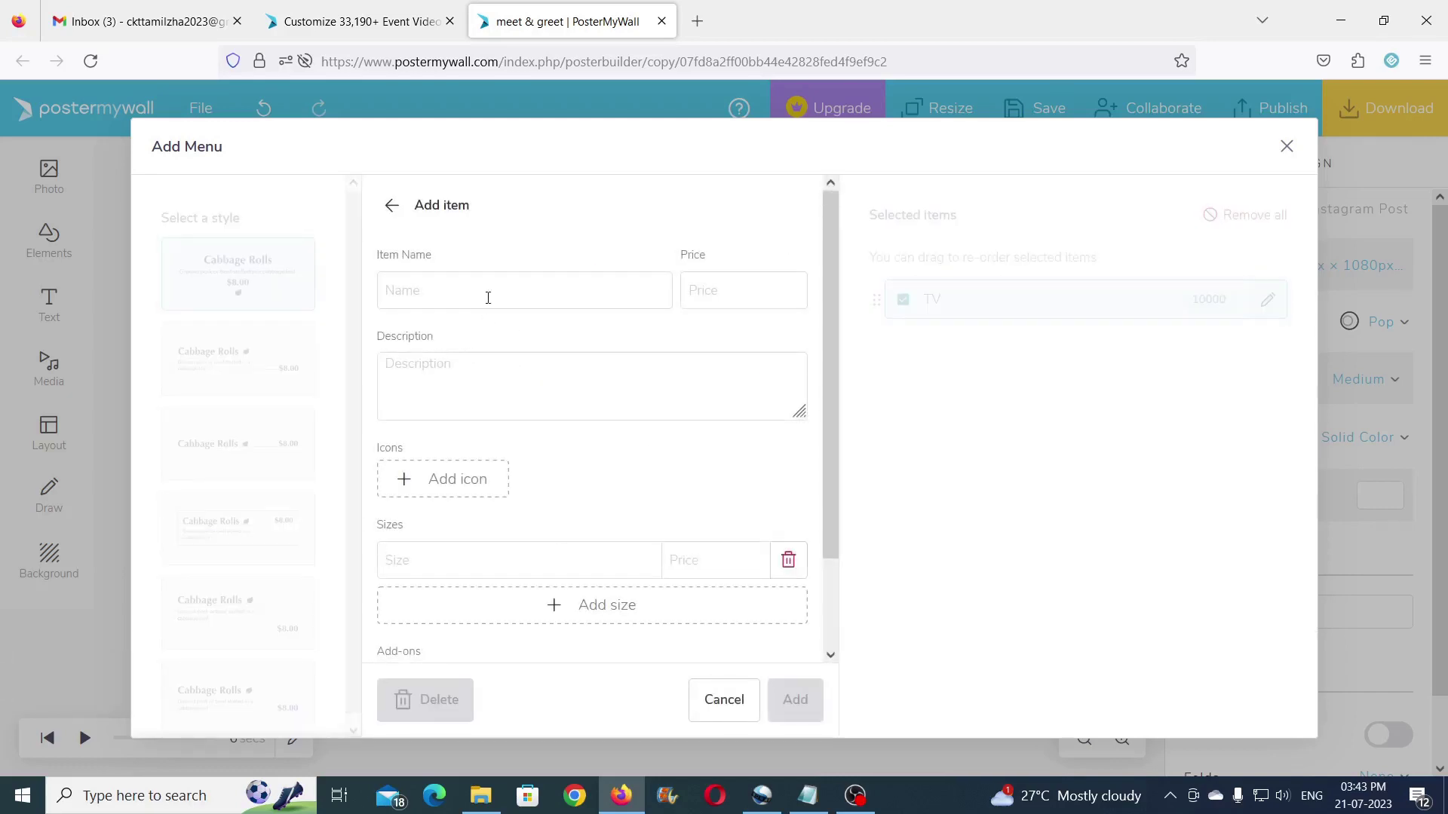
type("MOBILE")
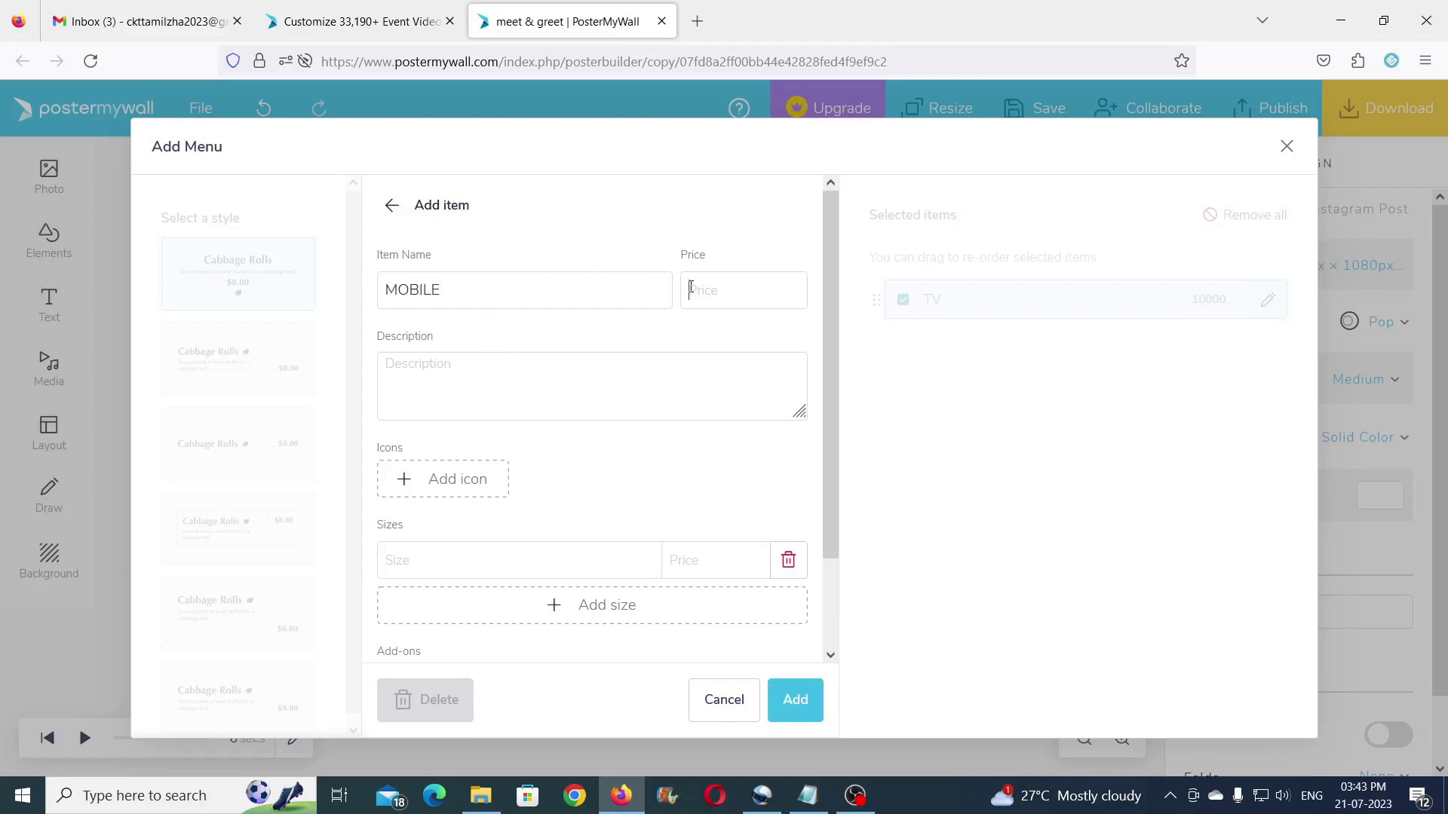
left_click(691, 289)
type("50000")
left_click(813, 704)
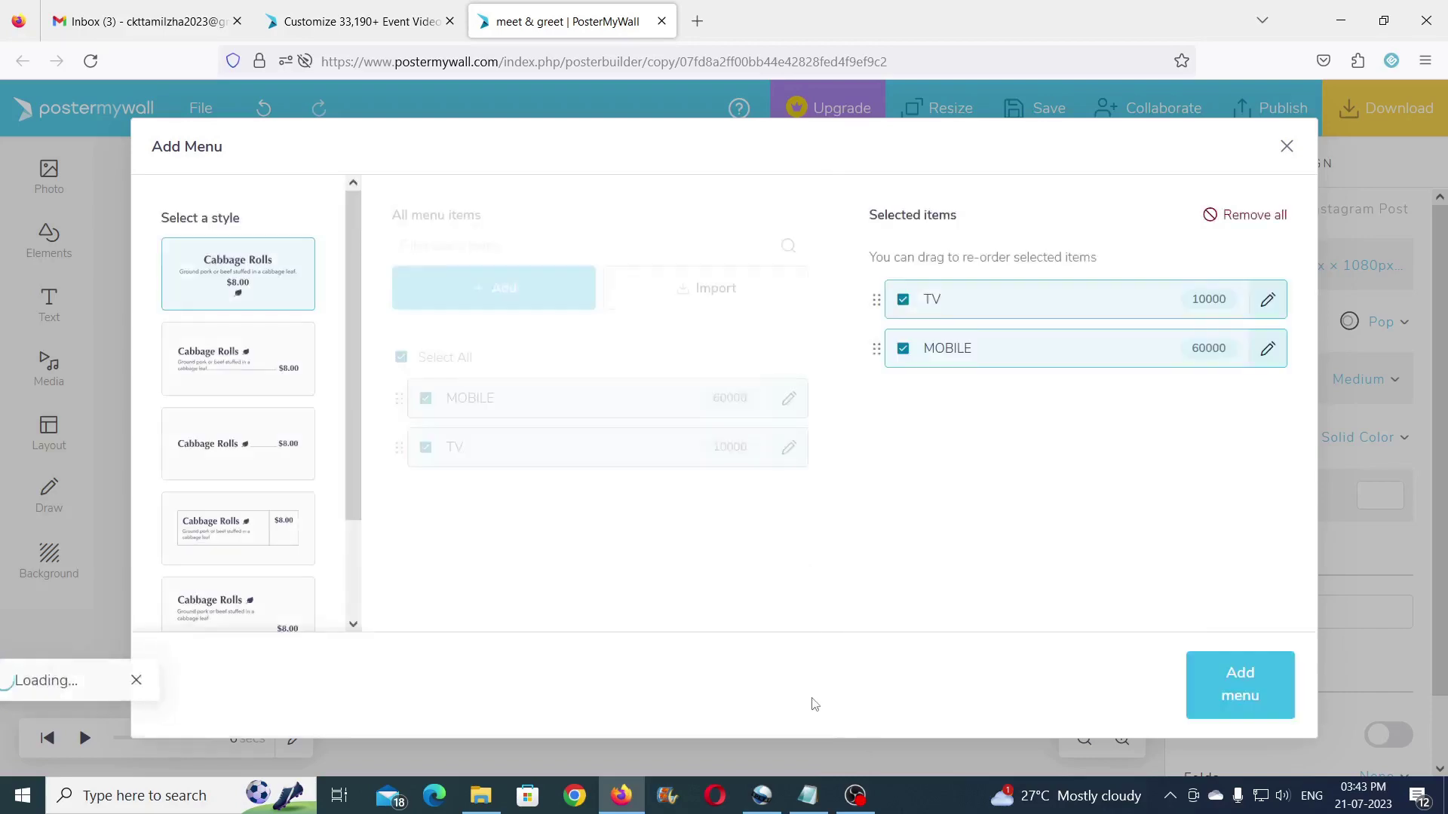
left_click(1263, 694)
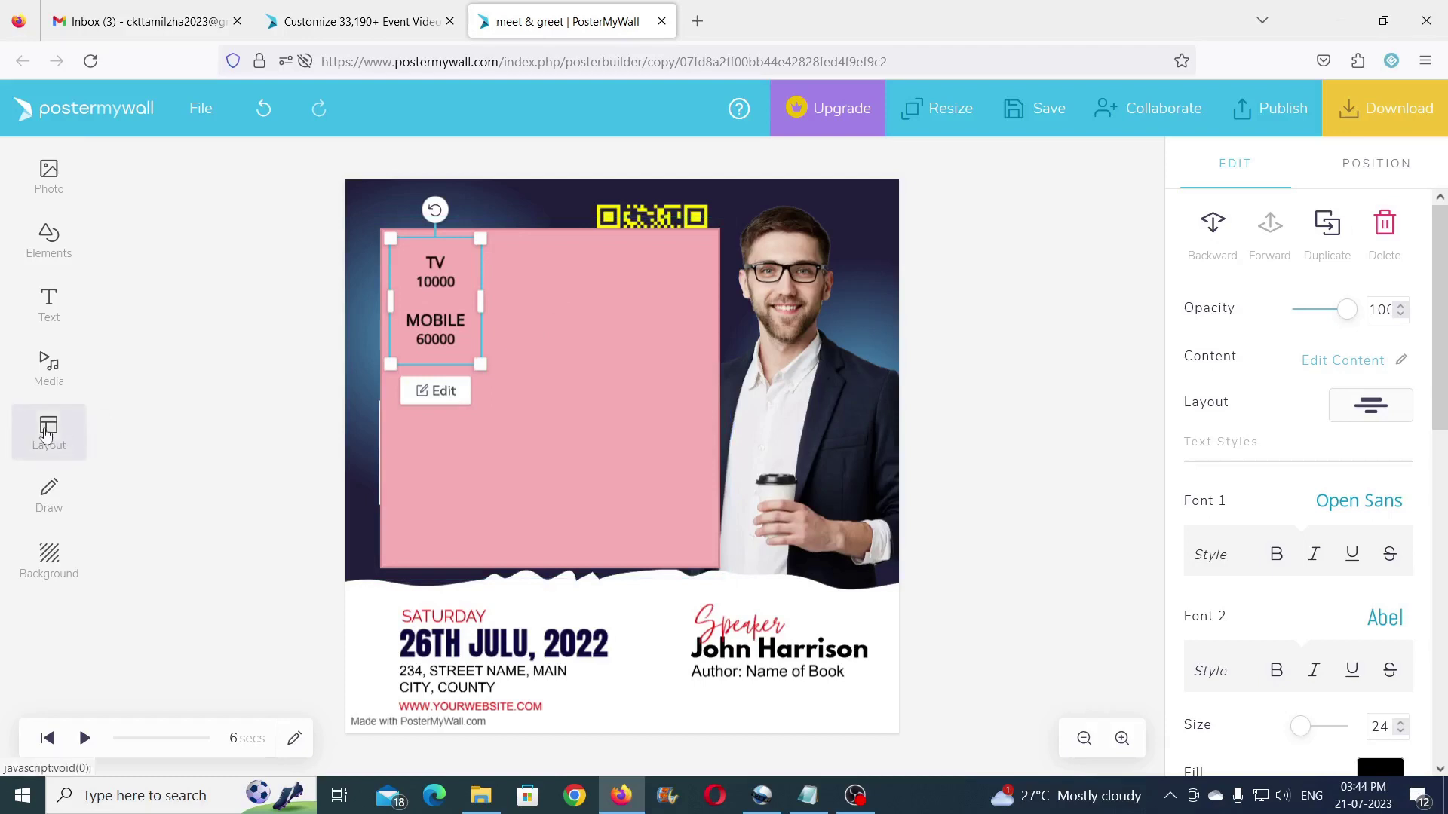
Step: Add a table with three rows and three columns of placeholder text to the poster
left_click(72, 441)
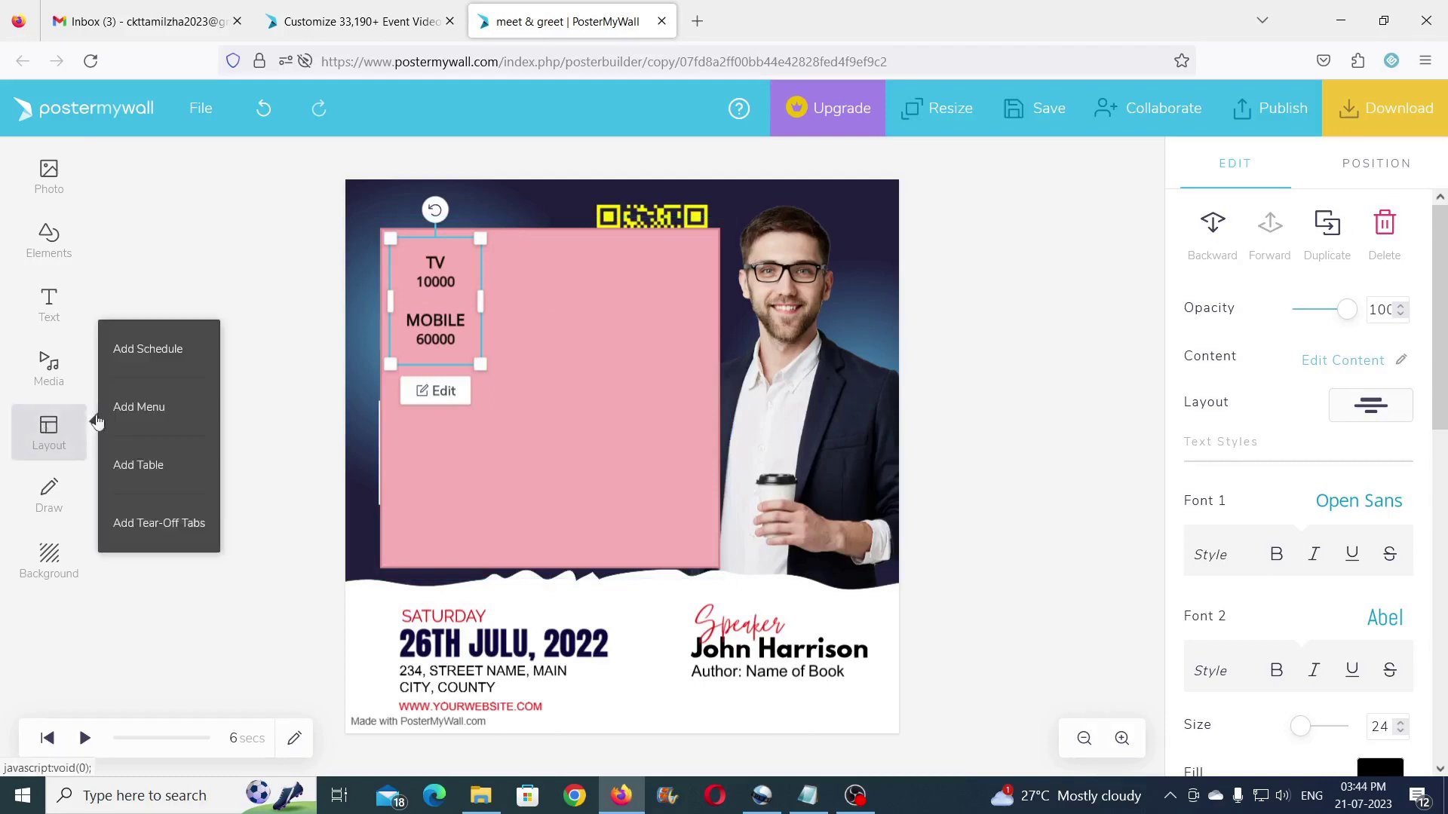
left_click(139, 466)
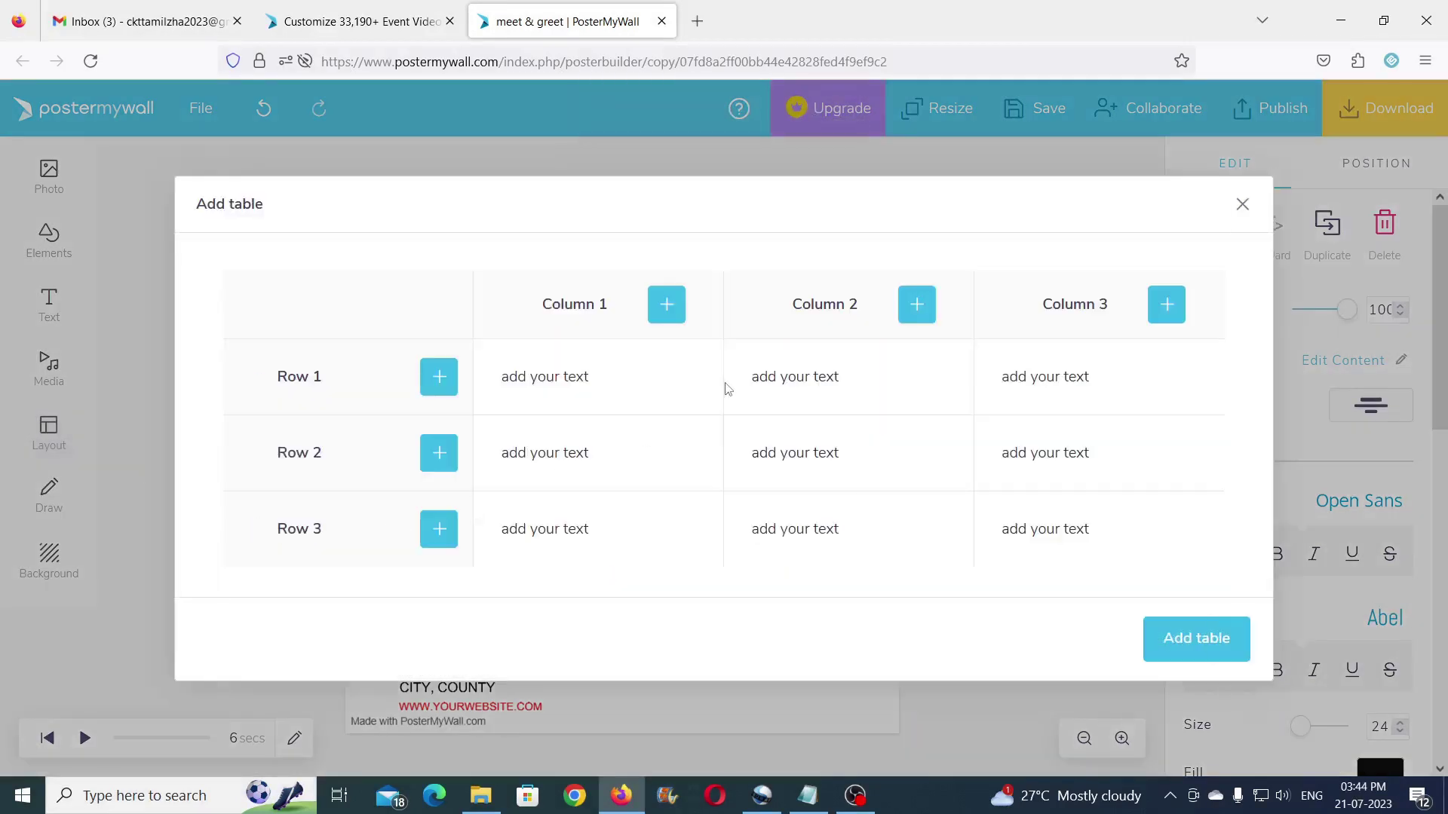
left_click(1188, 640)
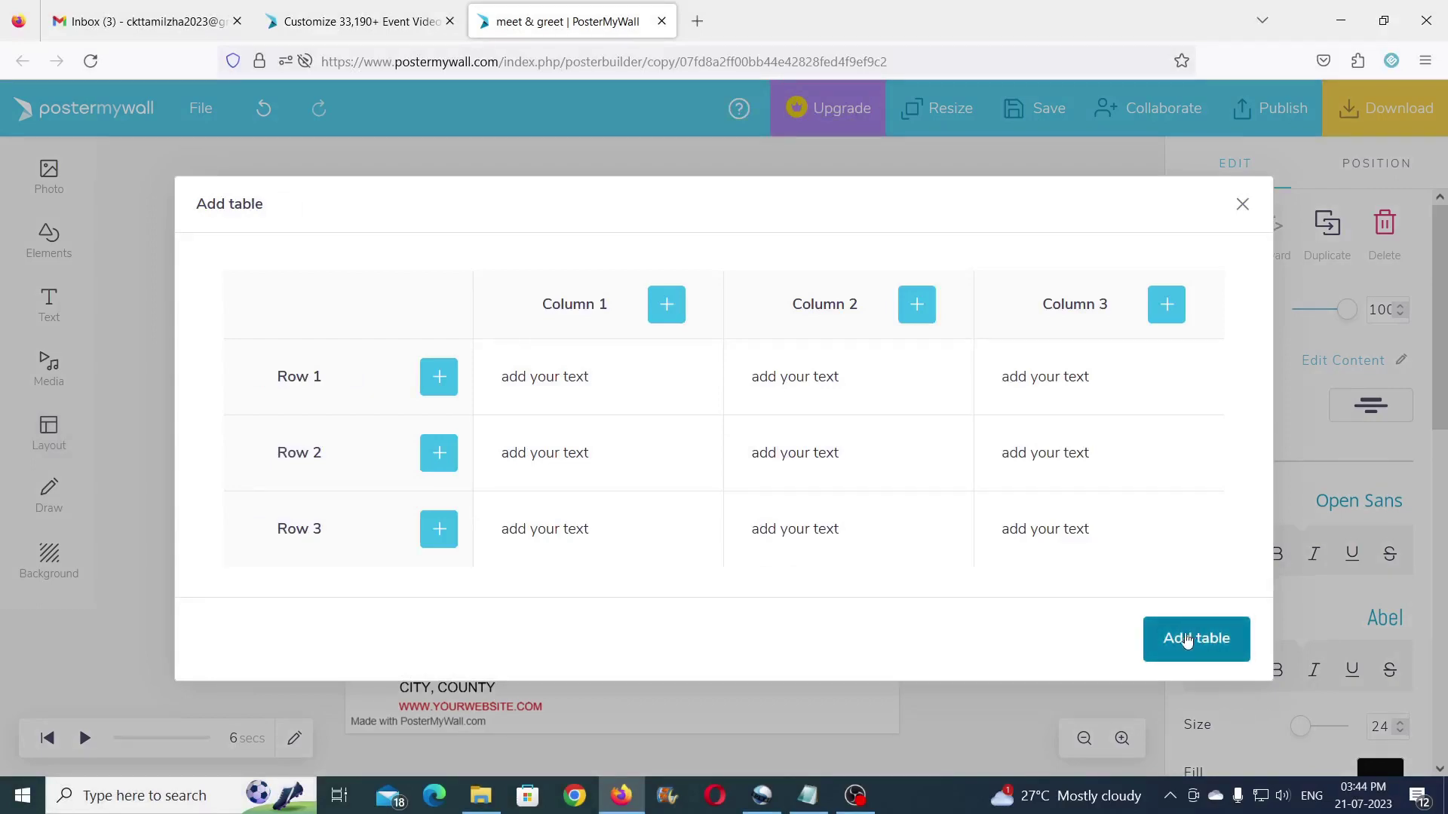